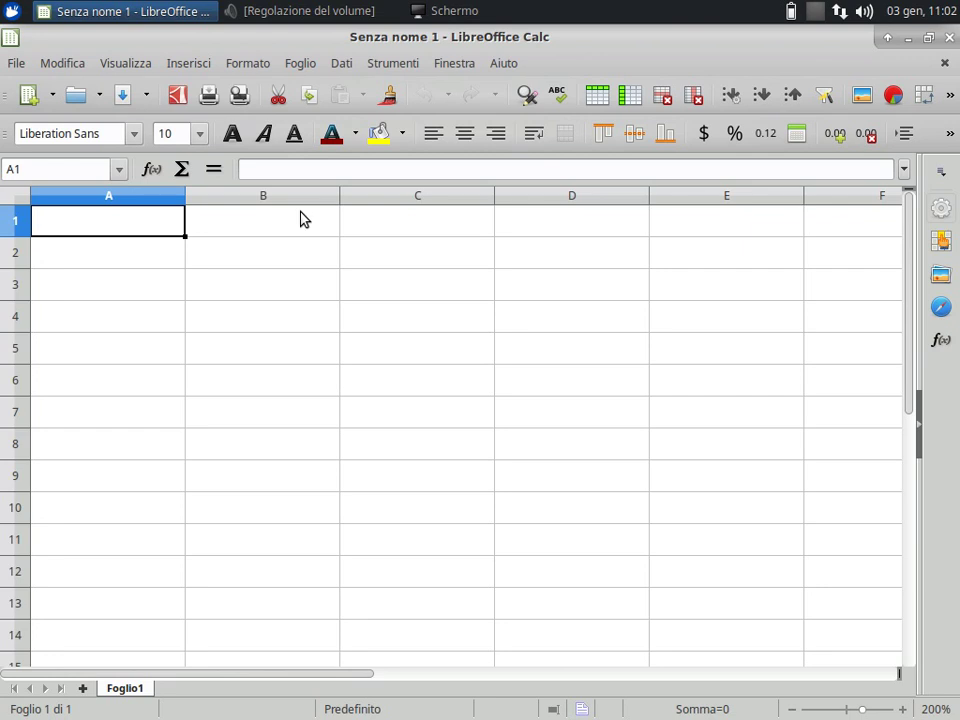
Enter Mese1 in B1 and fill the series across to Mese4 in E1
click(302, 221)
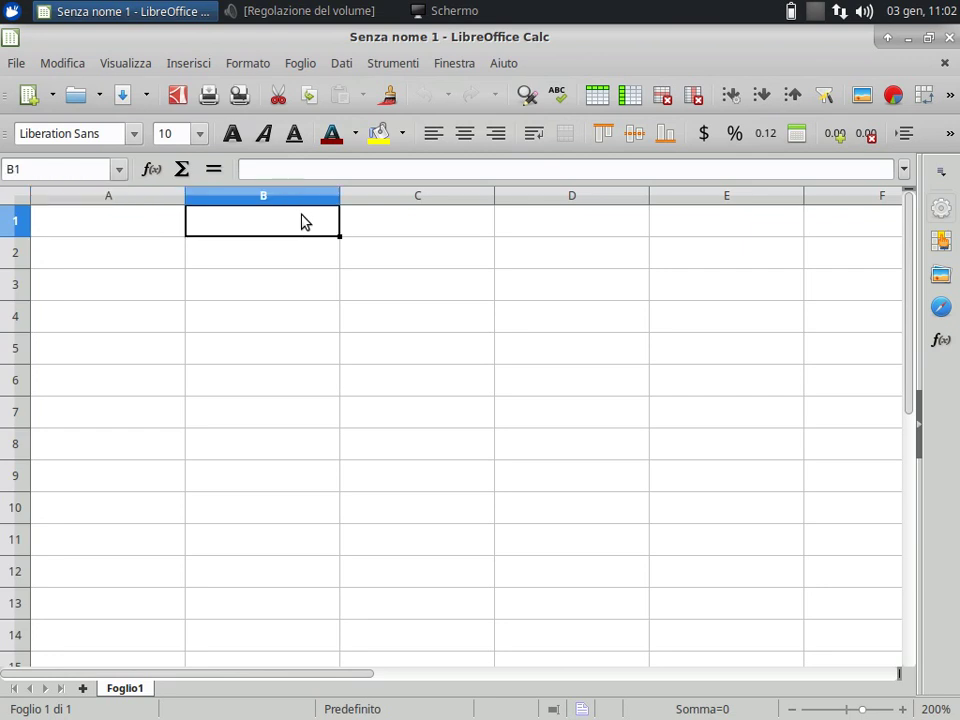
text(Mese1)
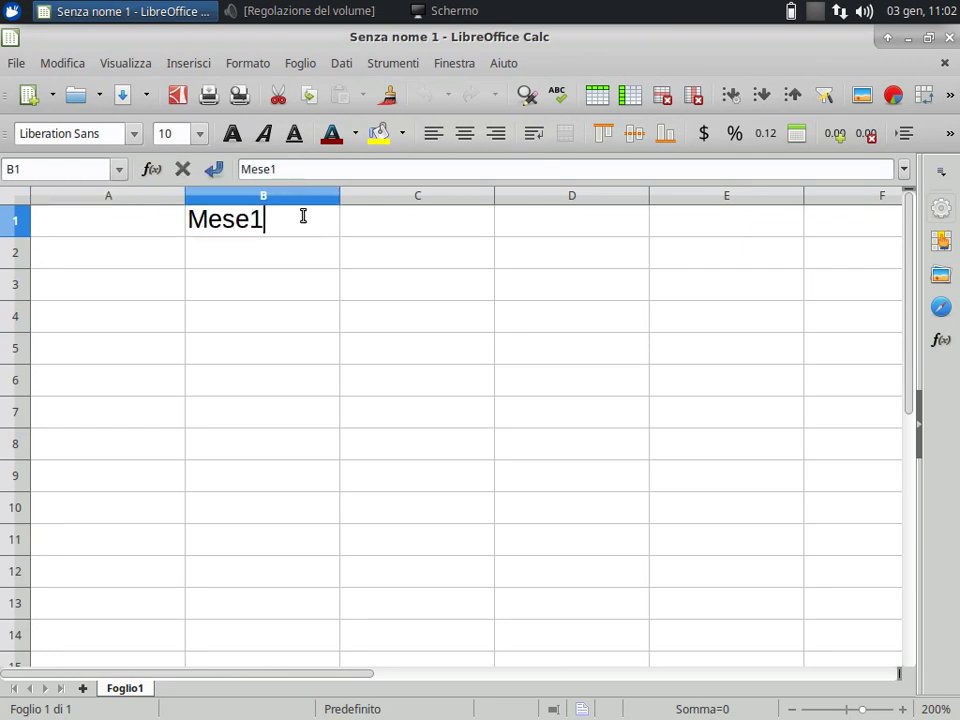
key(Return)
click(304, 219)
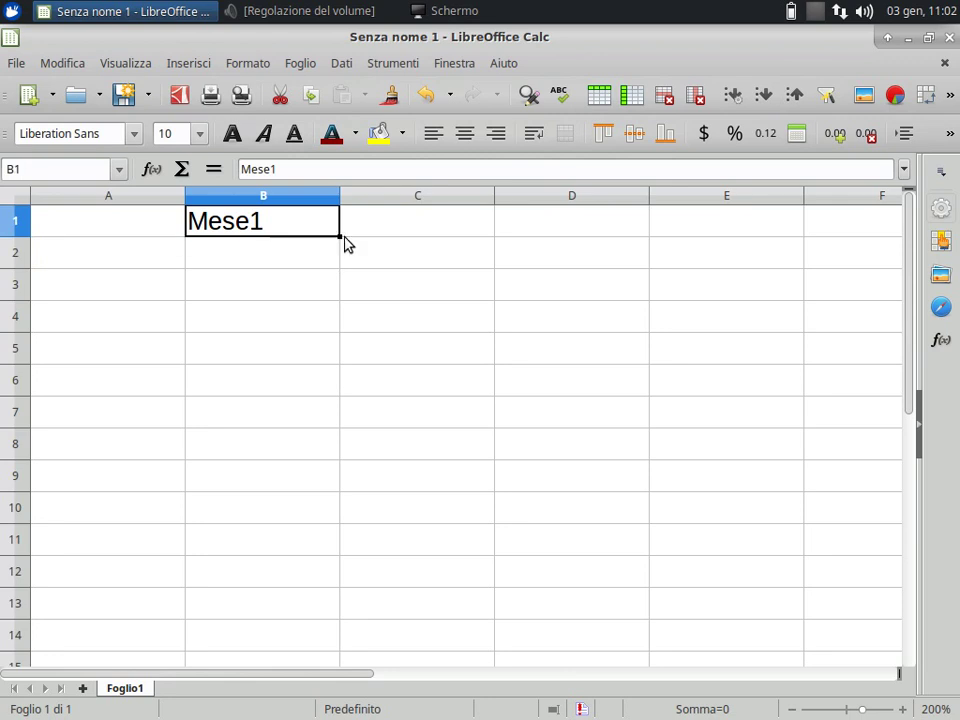
drag(339, 236, 743, 242)
click(392, 289)
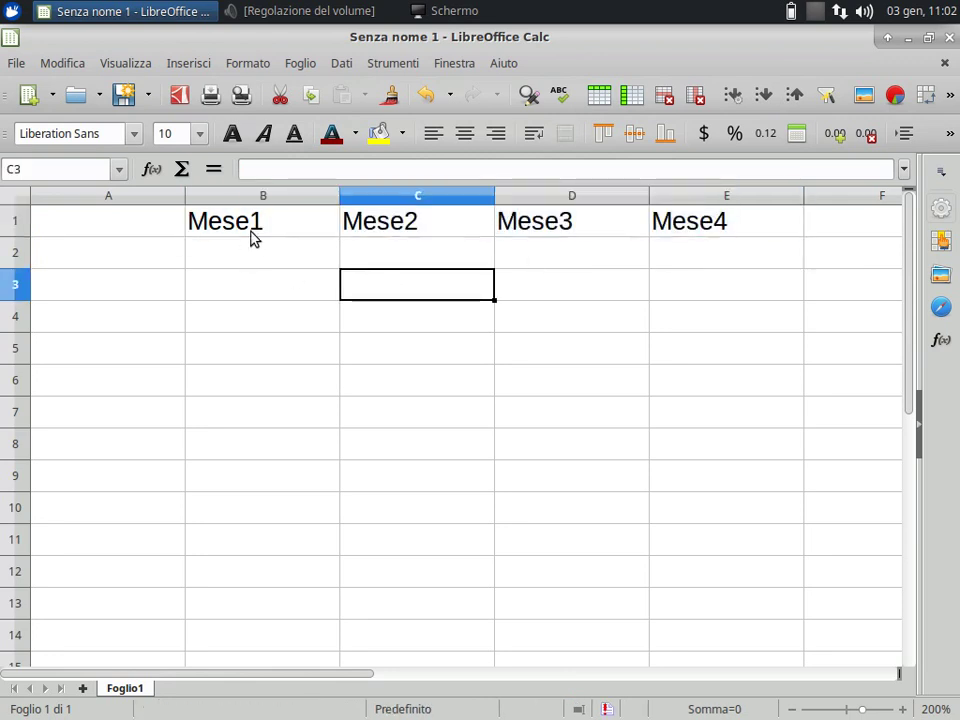
click(300, 225)
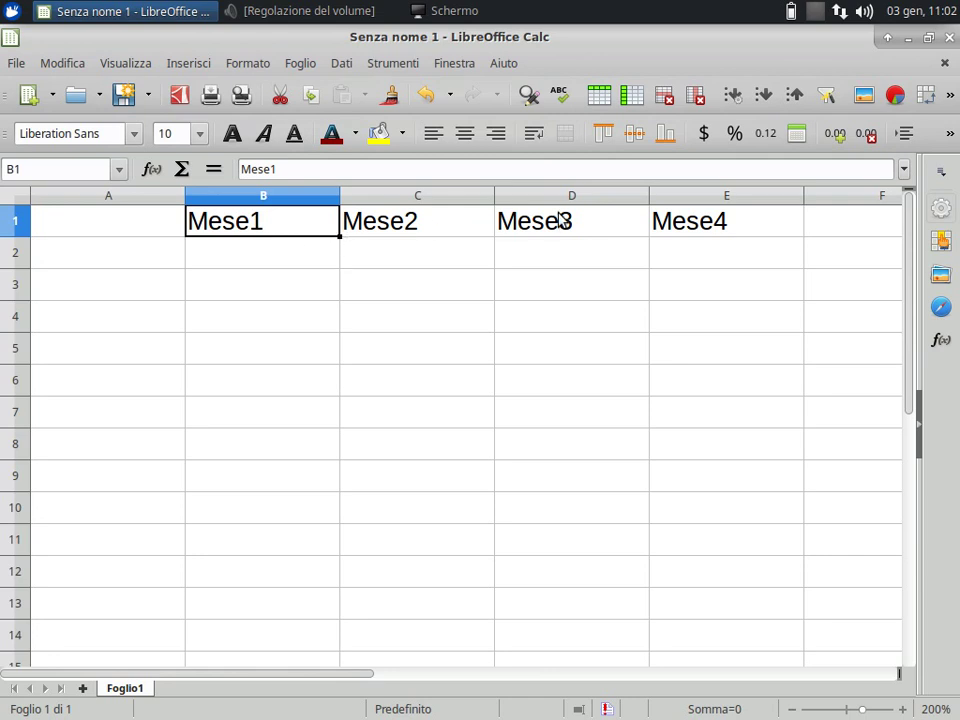
Enter Settimana1 in A2 and fill the series down to Settimana4 in A5
click(141, 255)
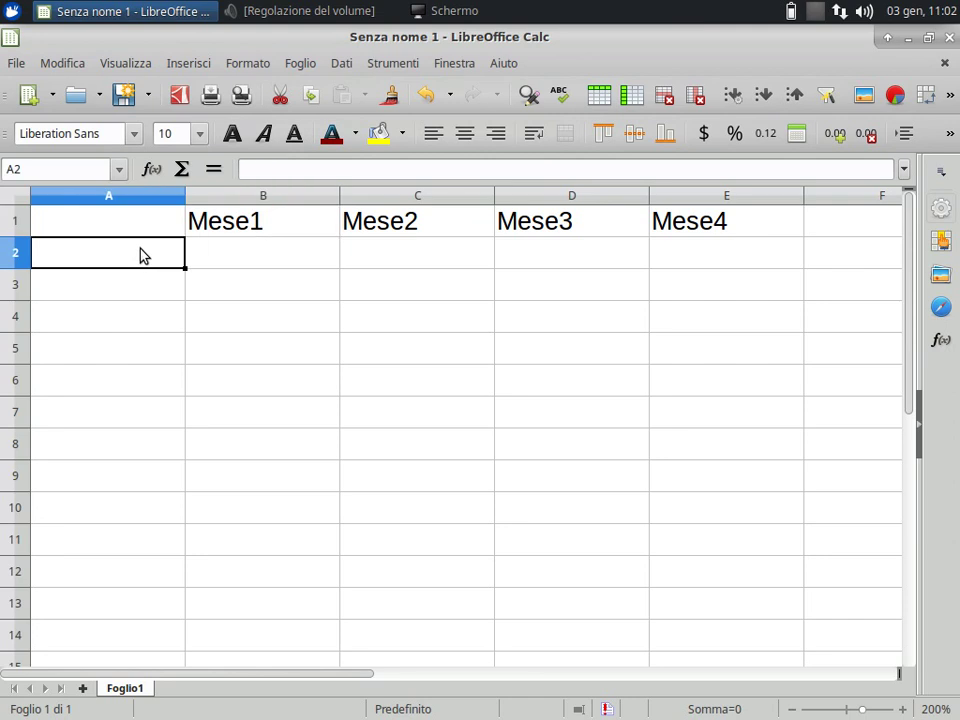
text(Sett)
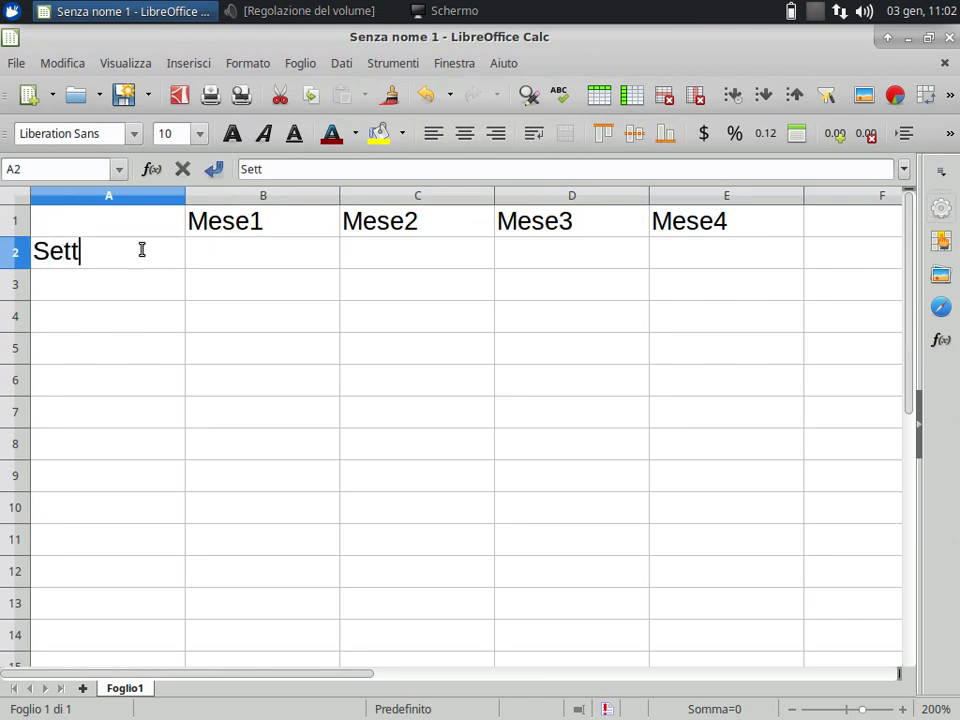
text(imana1)
key(Return)
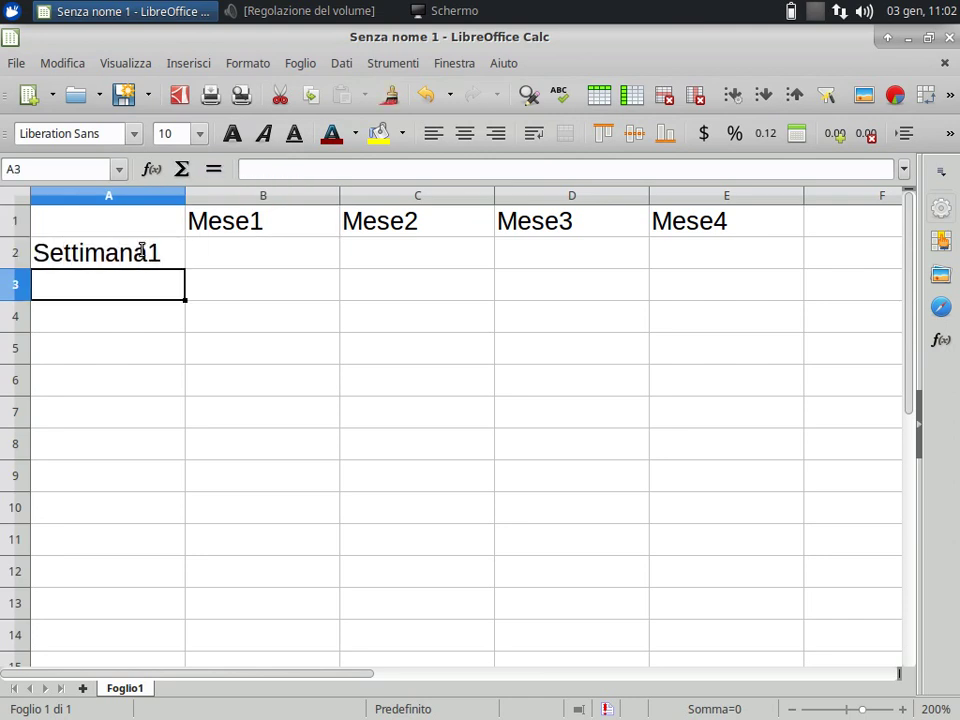
click(141, 251)
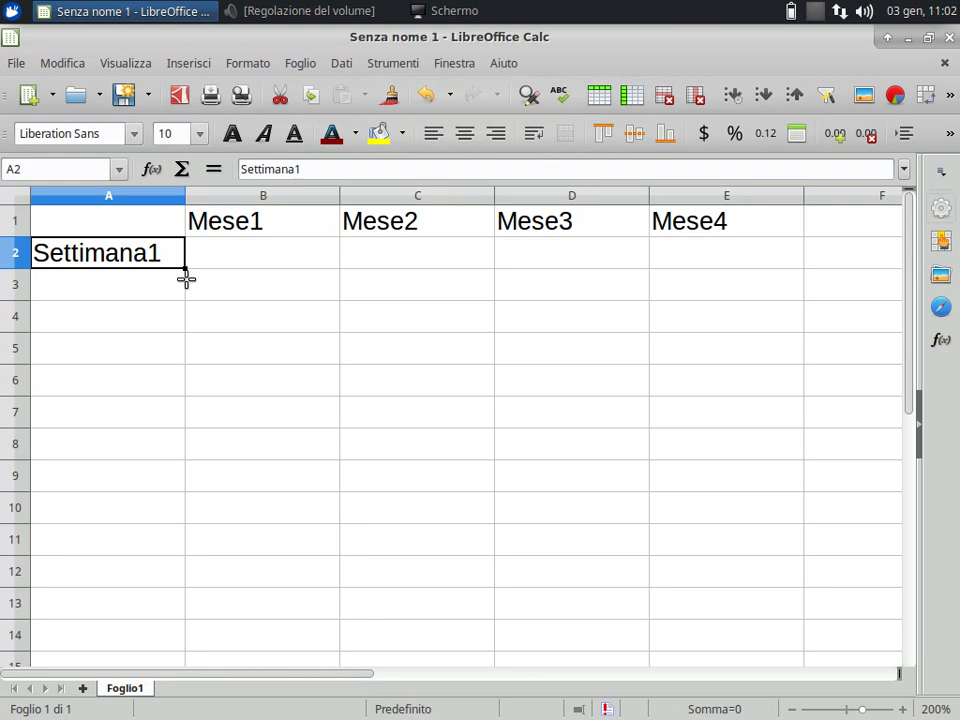
drag(185, 268, 175, 362)
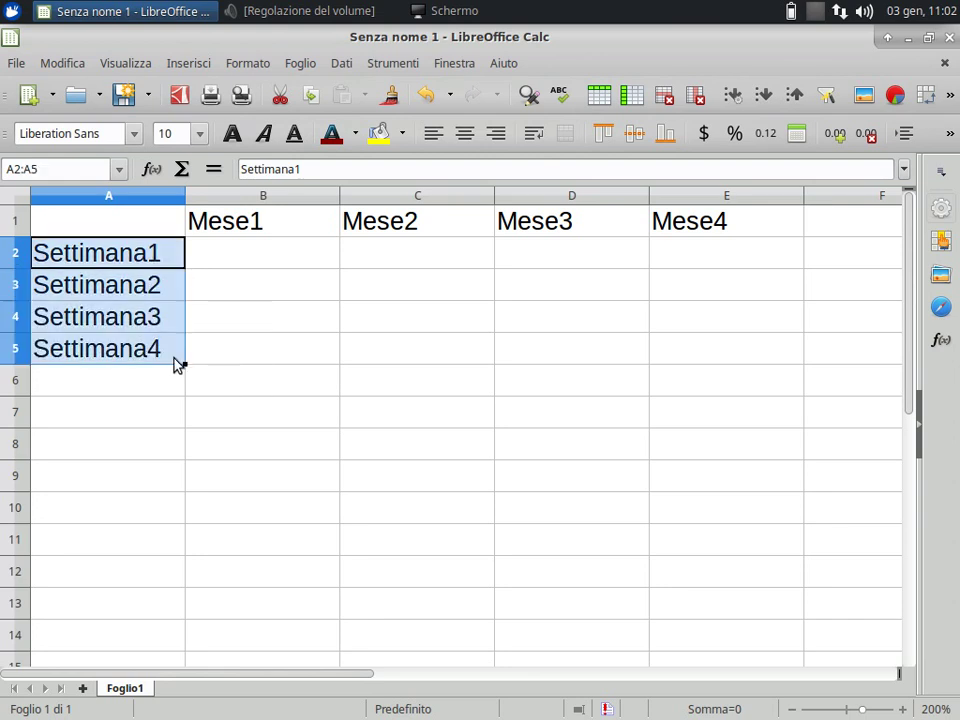
click(294, 332)
Select various empty cells in the B2:C4 grid and below the table
click(293, 227)
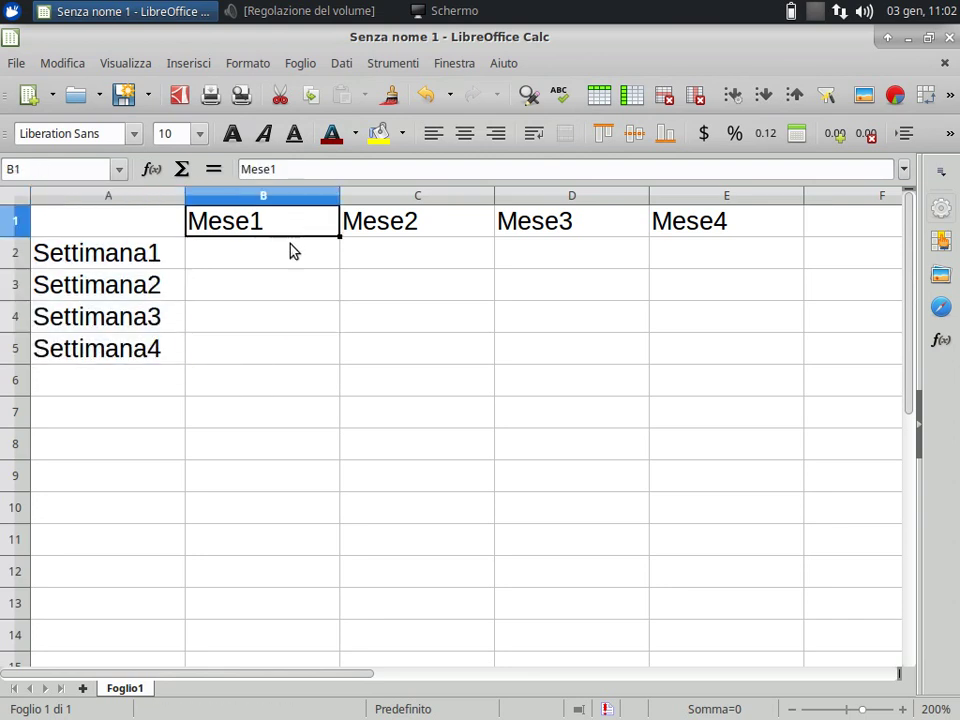
click(293, 251)
click(396, 266)
click(415, 293)
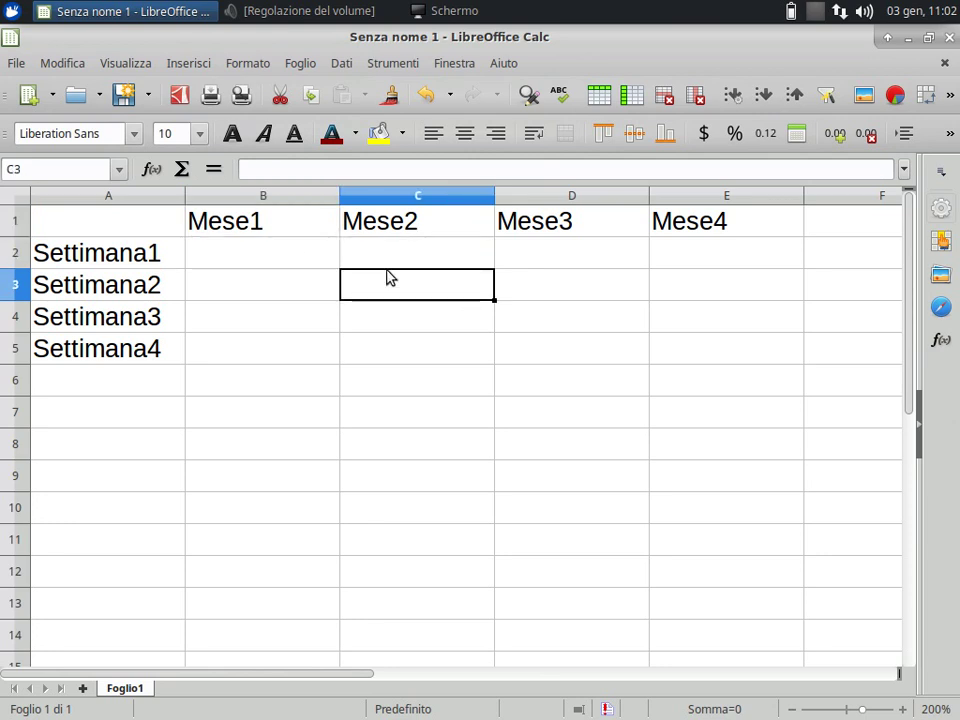
click(259, 306)
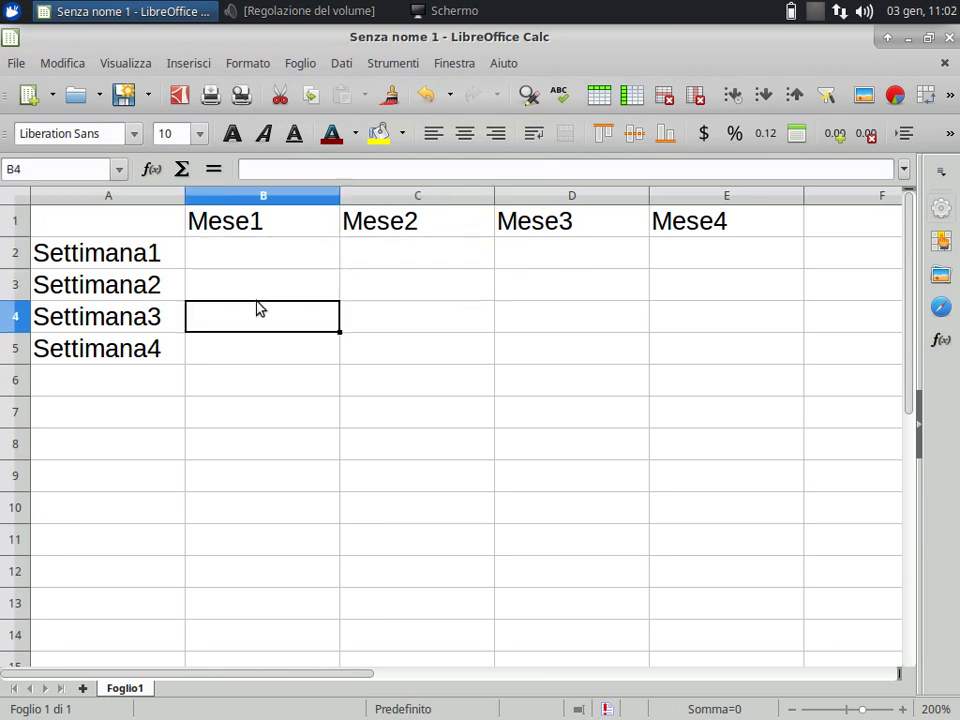
drag(259, 306, 259, 283)
click(435, 313)
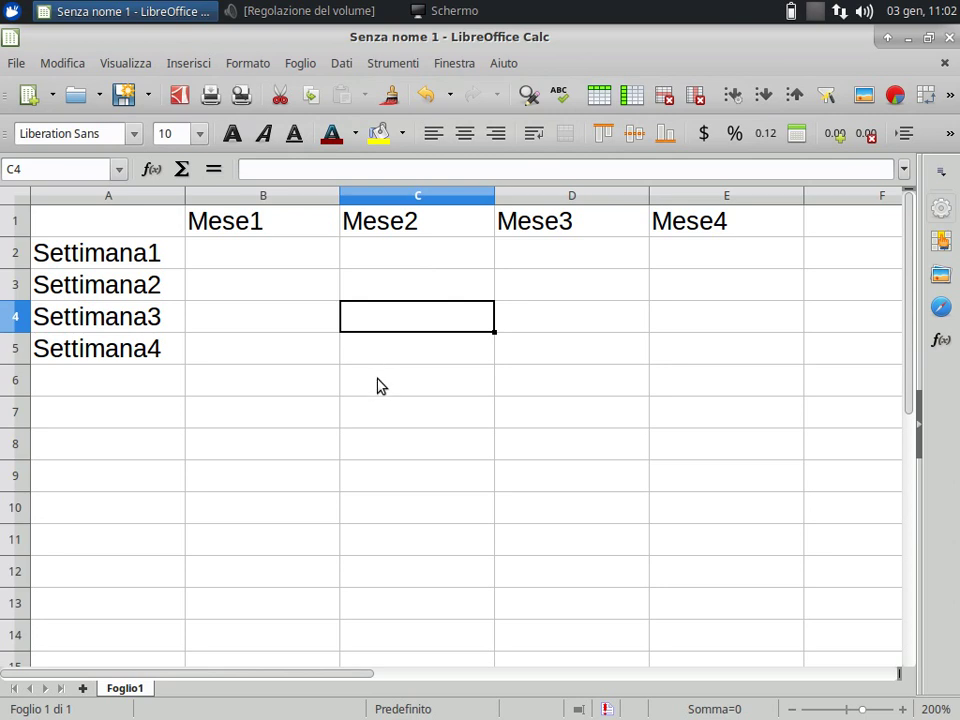
click(389, 421)
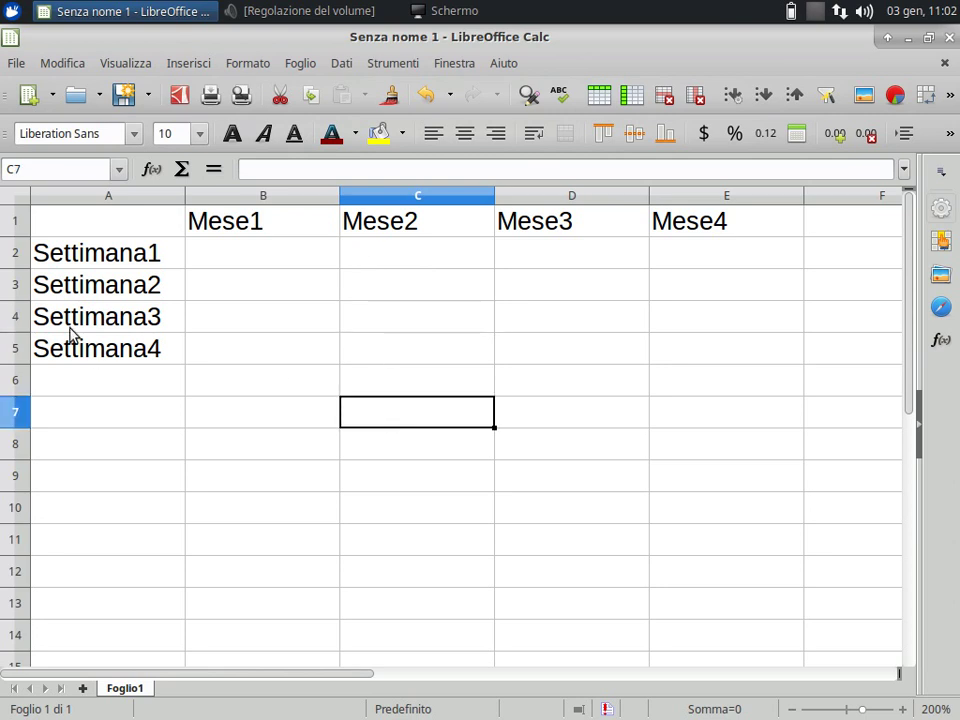
click(324, 455)
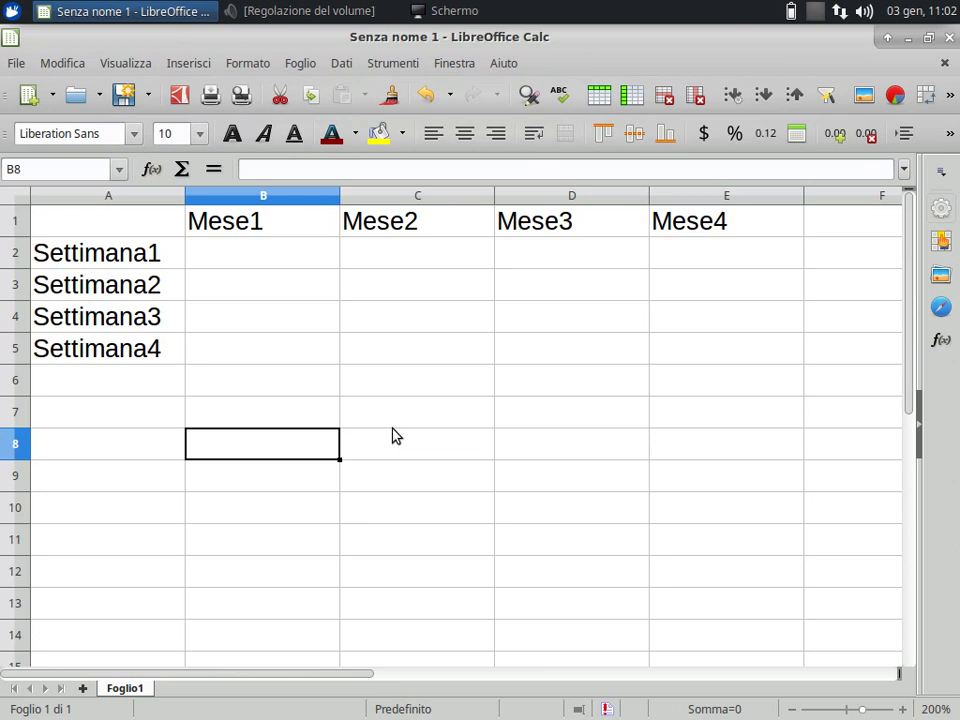
Give the Mese1–Mese4 headers in B1:E1 a gold background
drag(302, 232, 664, 225)
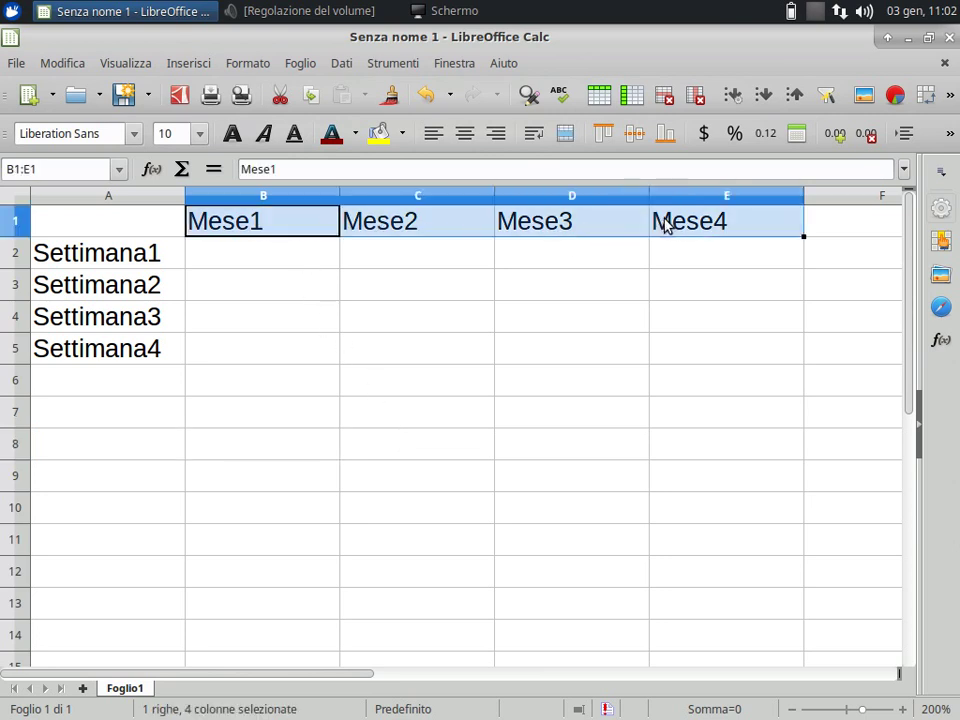
click(401, 138)
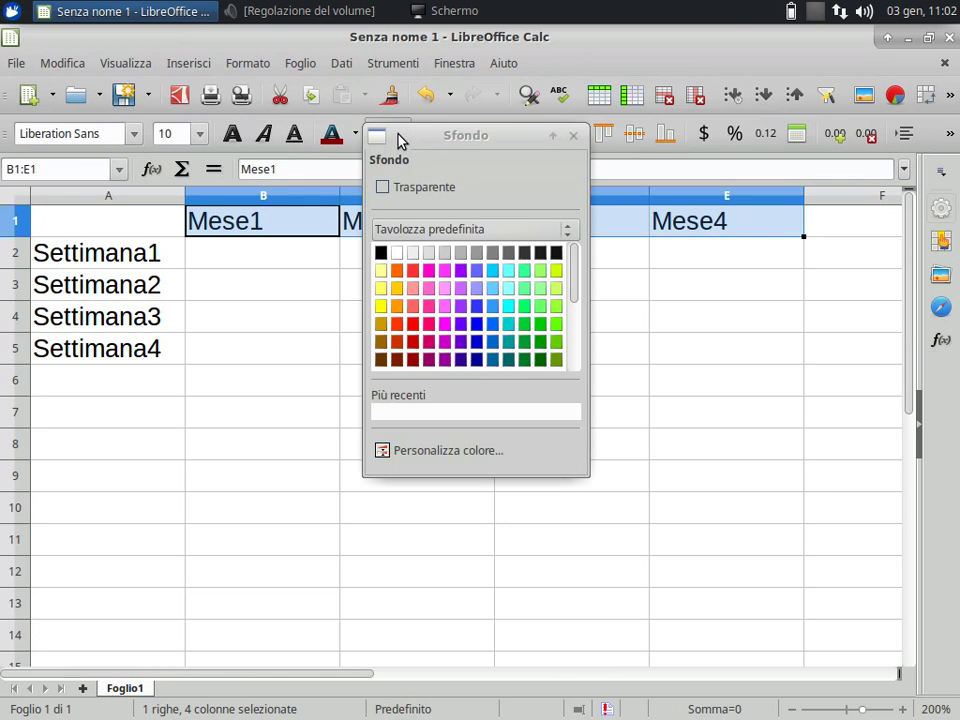
click(397, 272)
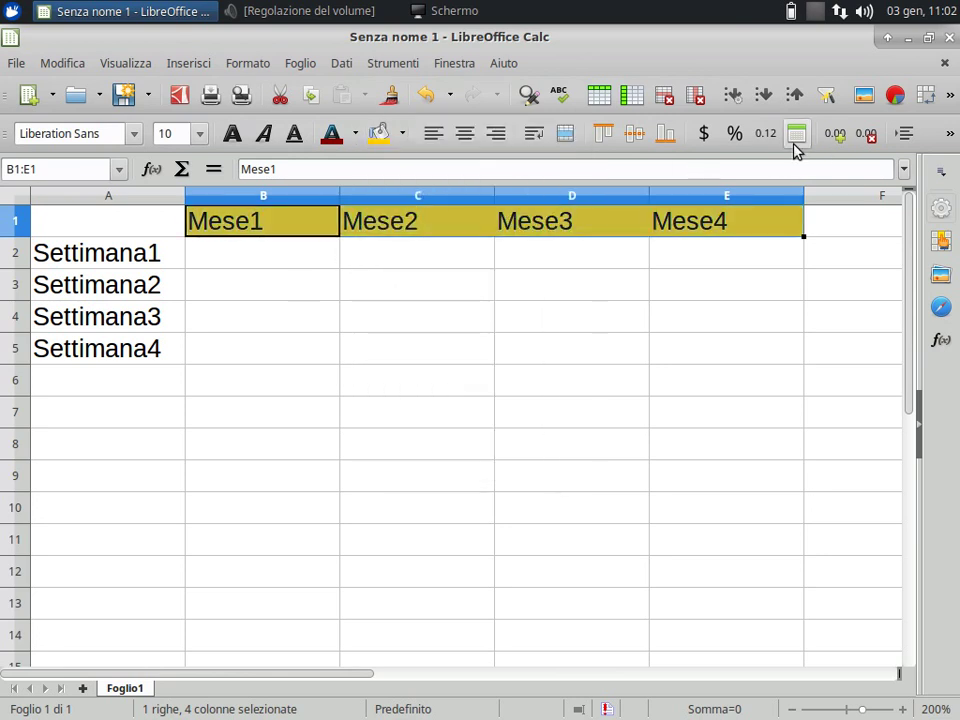
click(293, 352)
Give the Settimana labels in A2:A5 a lavender-blue background
click(52, 262)
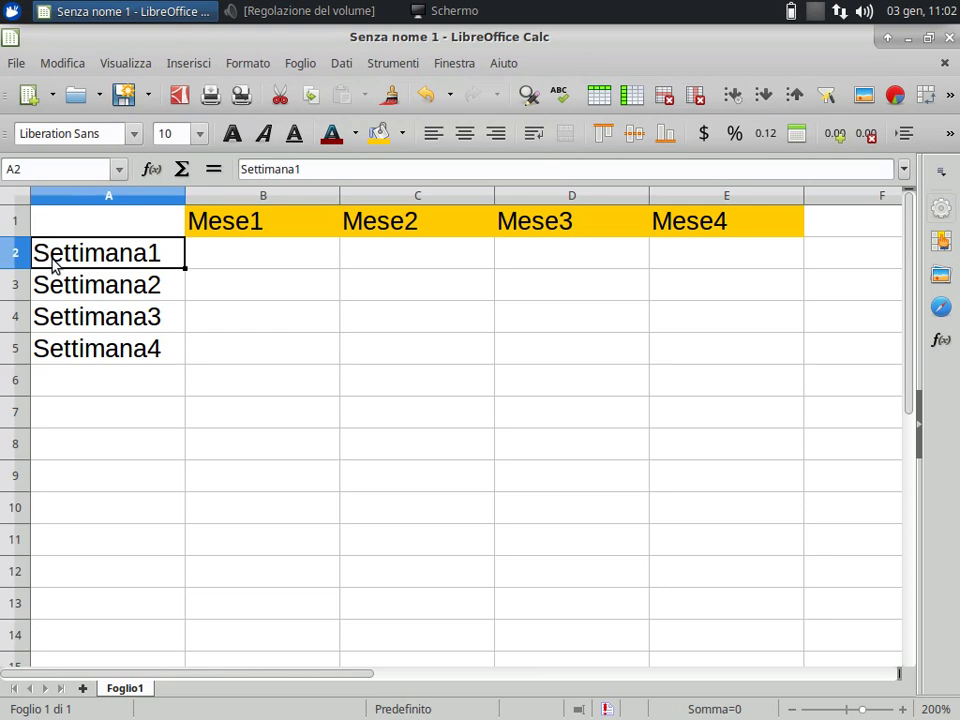
drag(52, 262, 60, 343)
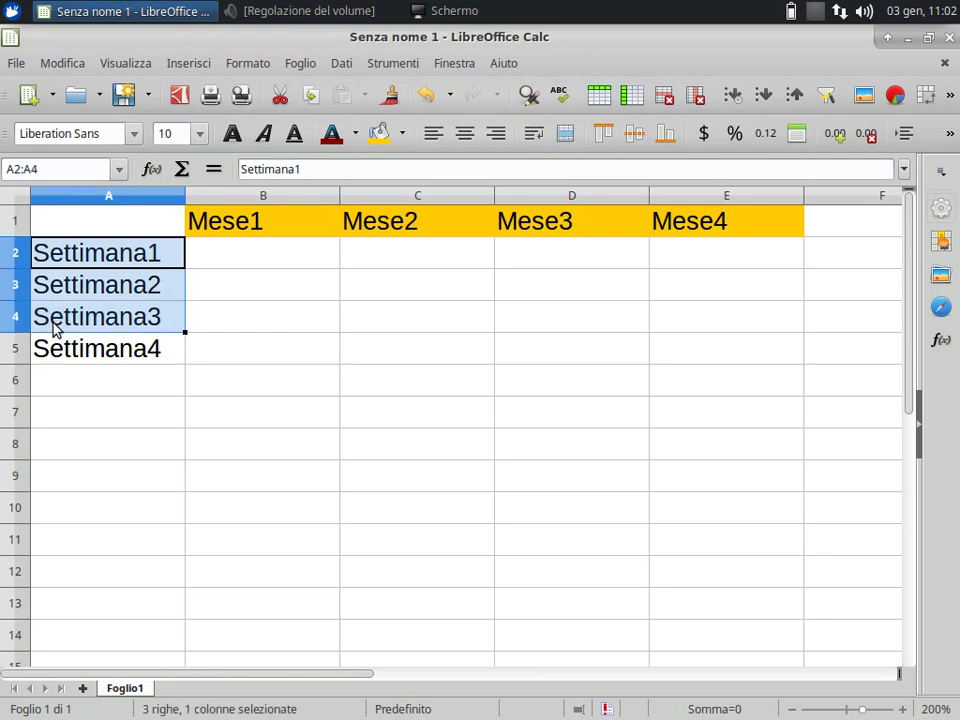
click(406, 145)
click(476, 289)
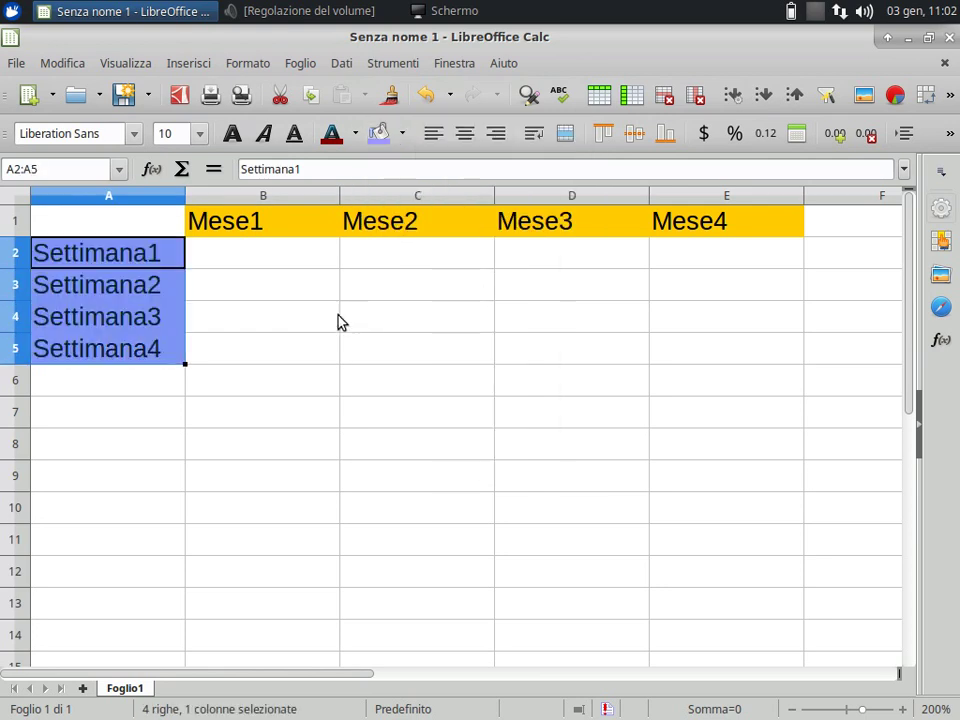
click(290, 355)
Use Clone Formatting to copy the gold fill from a header cell onto C6
click(440, 389)
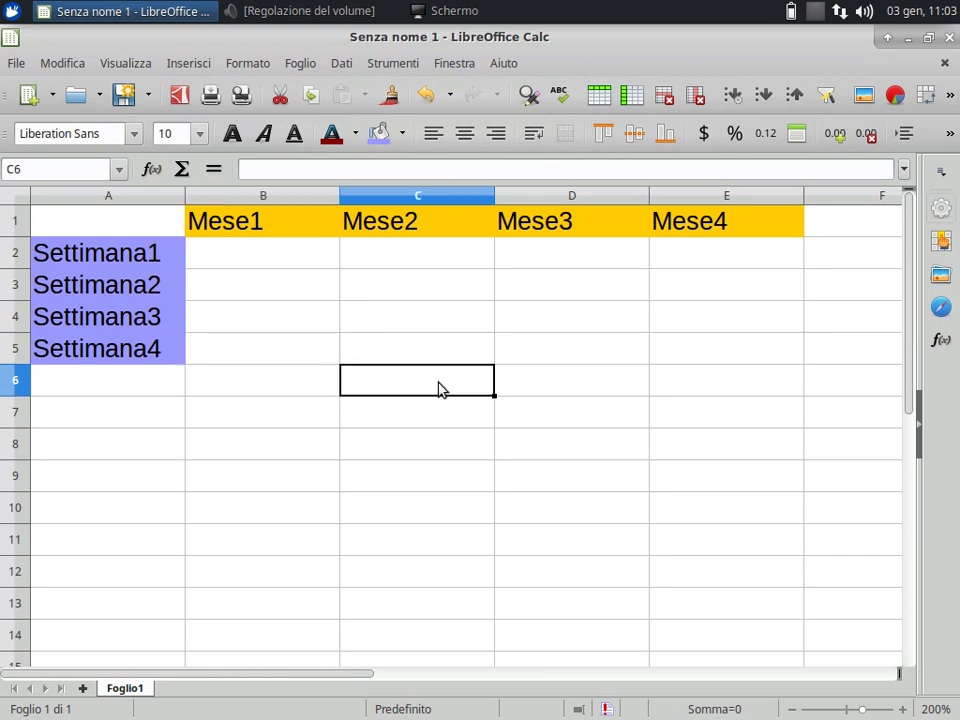
click(420, 229)
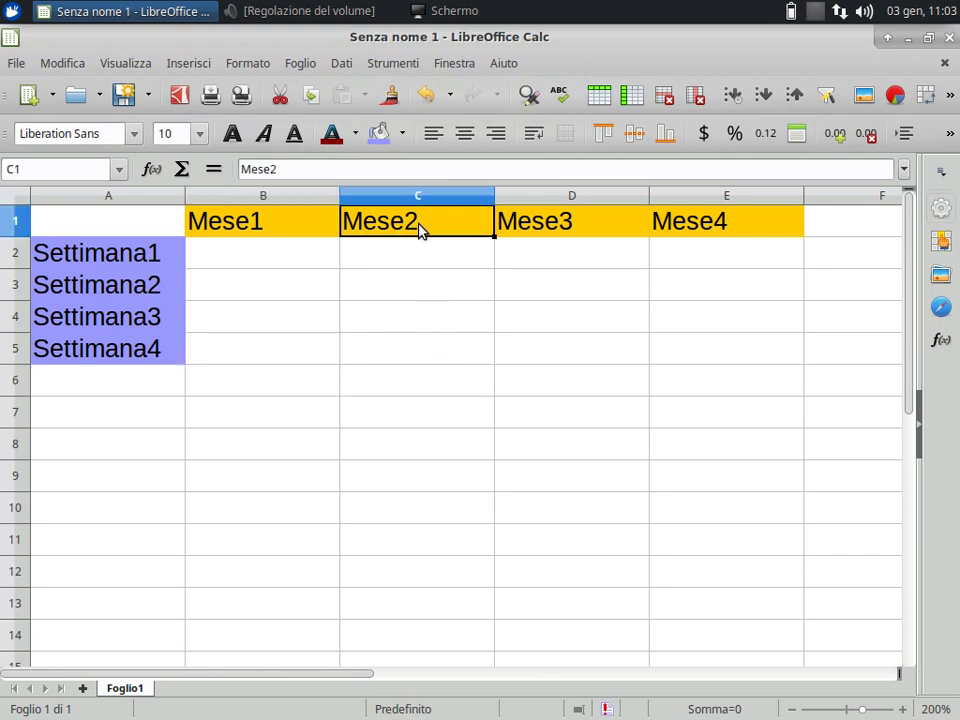
click(391, 96)
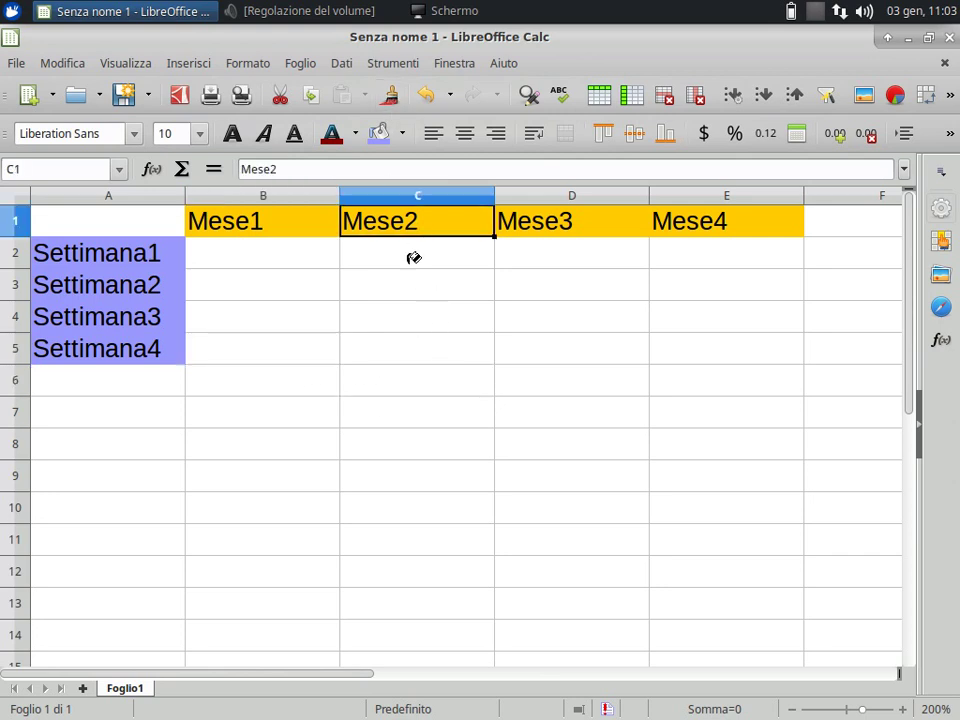
click(416, 386)
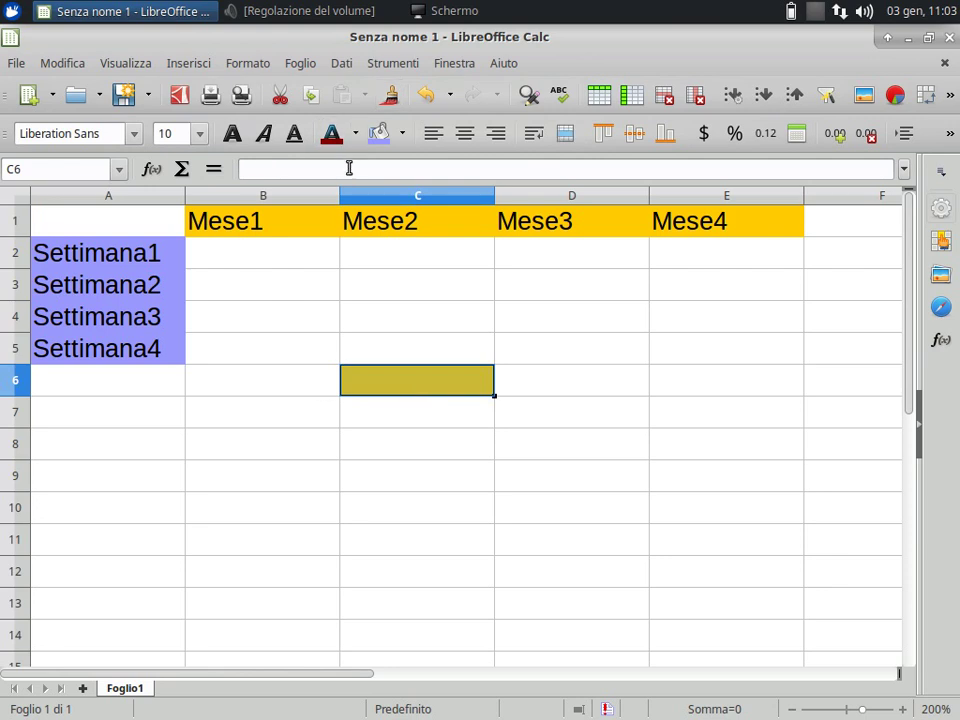
click(296, 424)
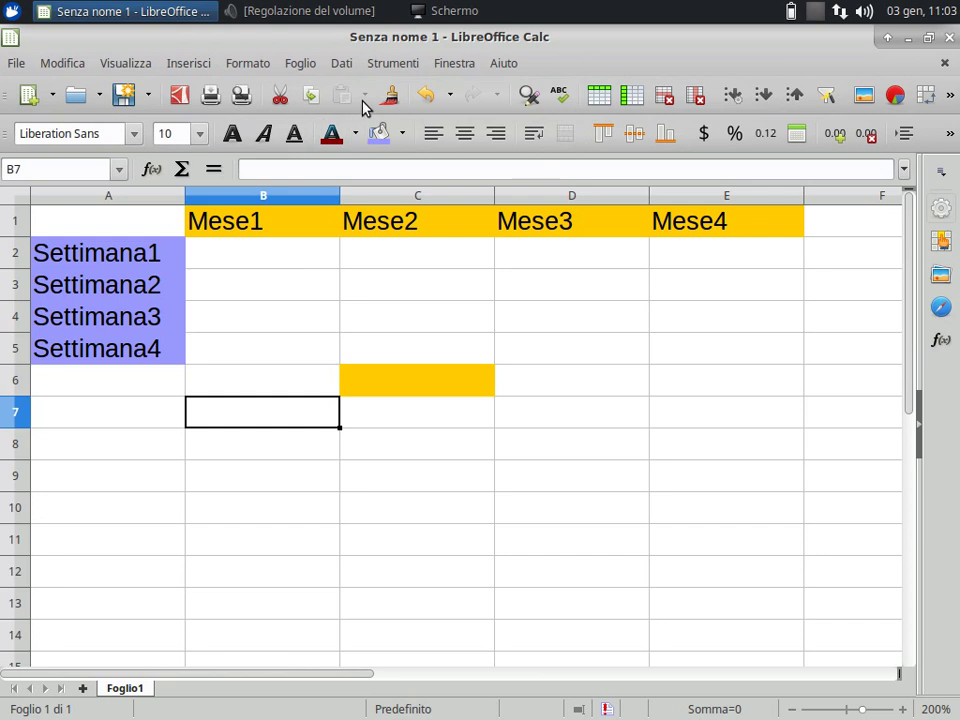
drag(145, 292, 138, 304)
click(107, 285)
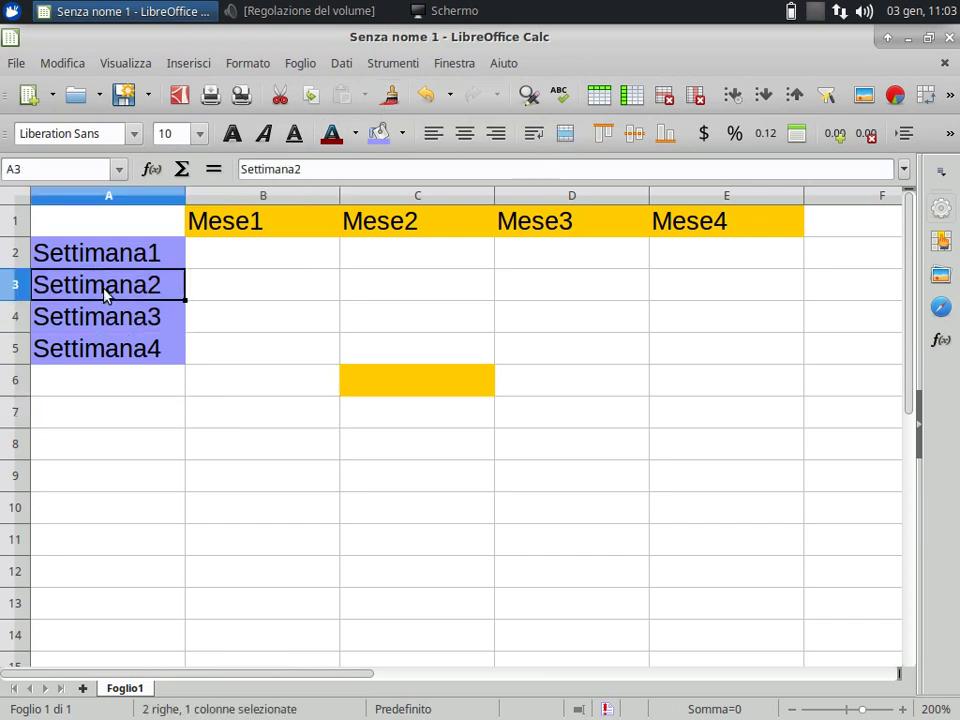
click(389, 94)
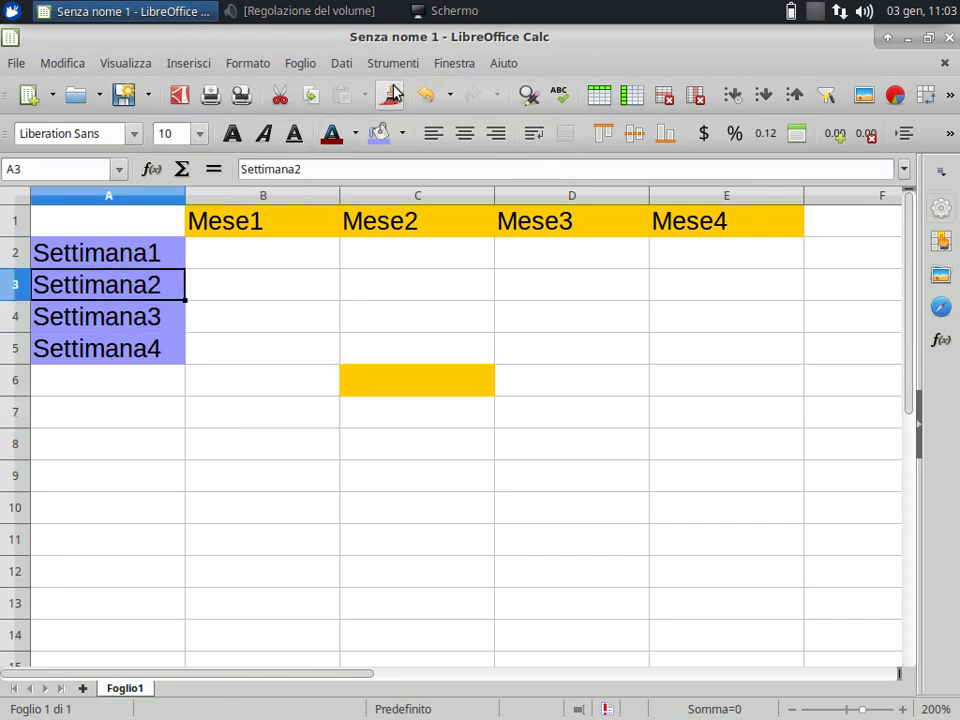
click(280, 418)
click(398, 469)
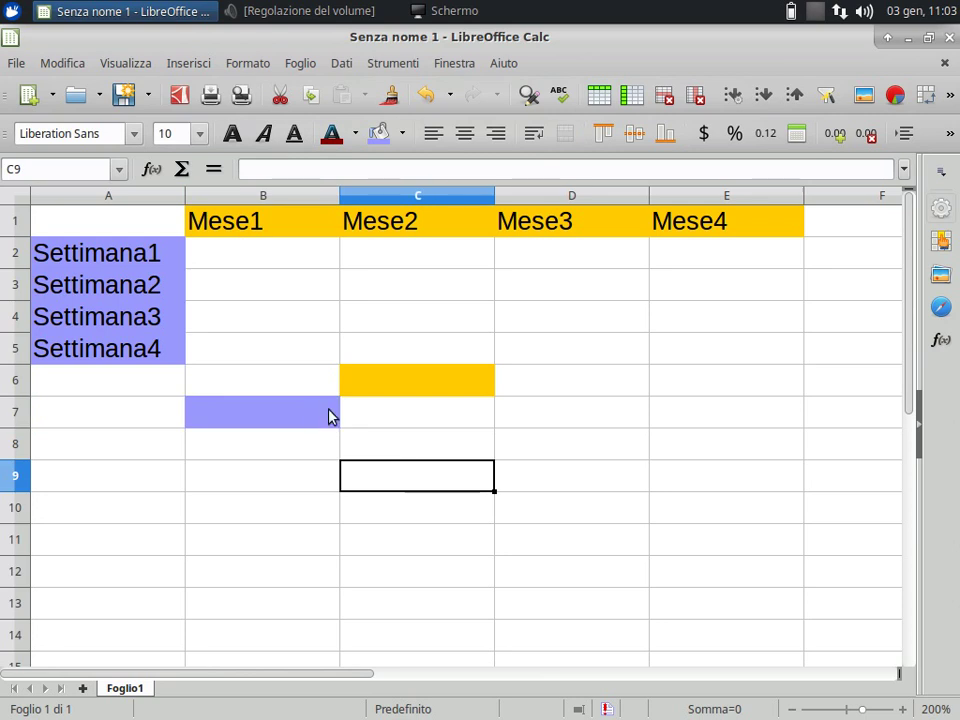
click(400, 414)
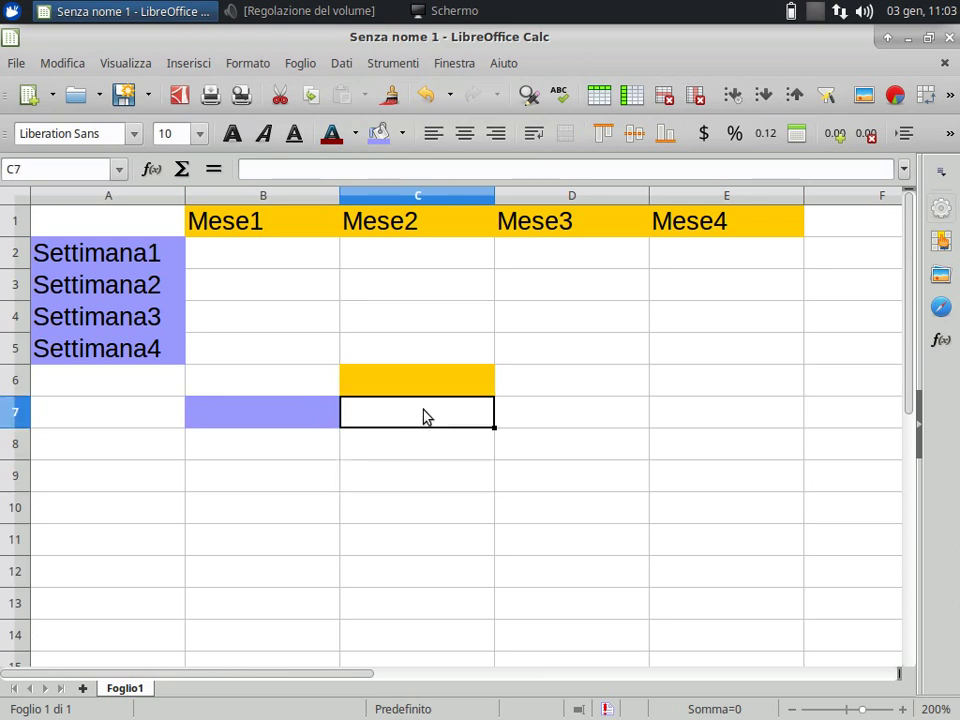
click(416, 388)
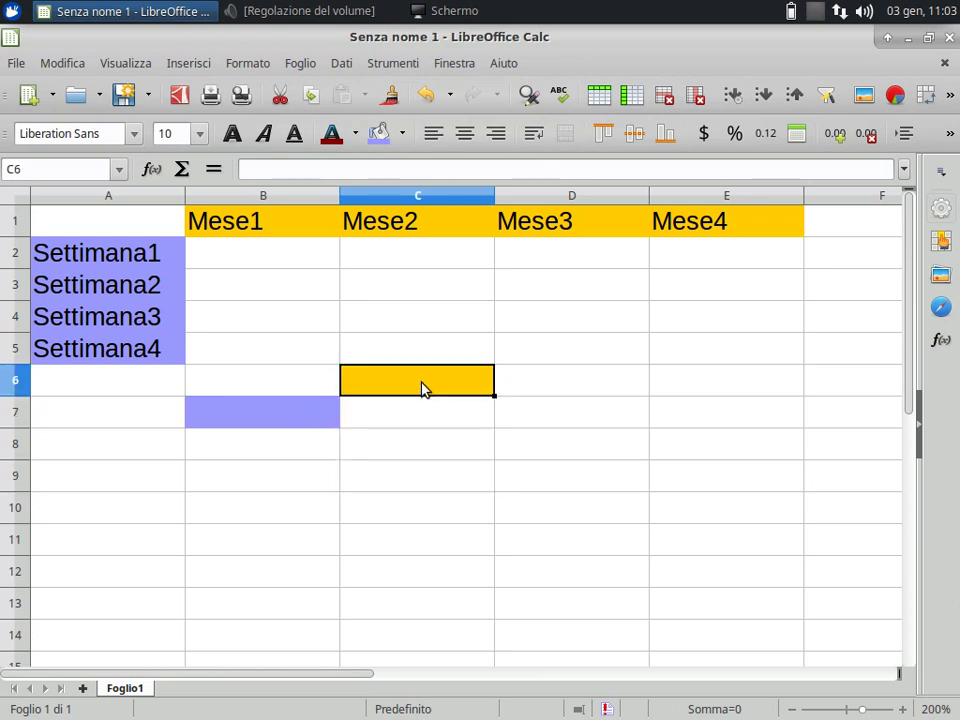
click(309, 421)
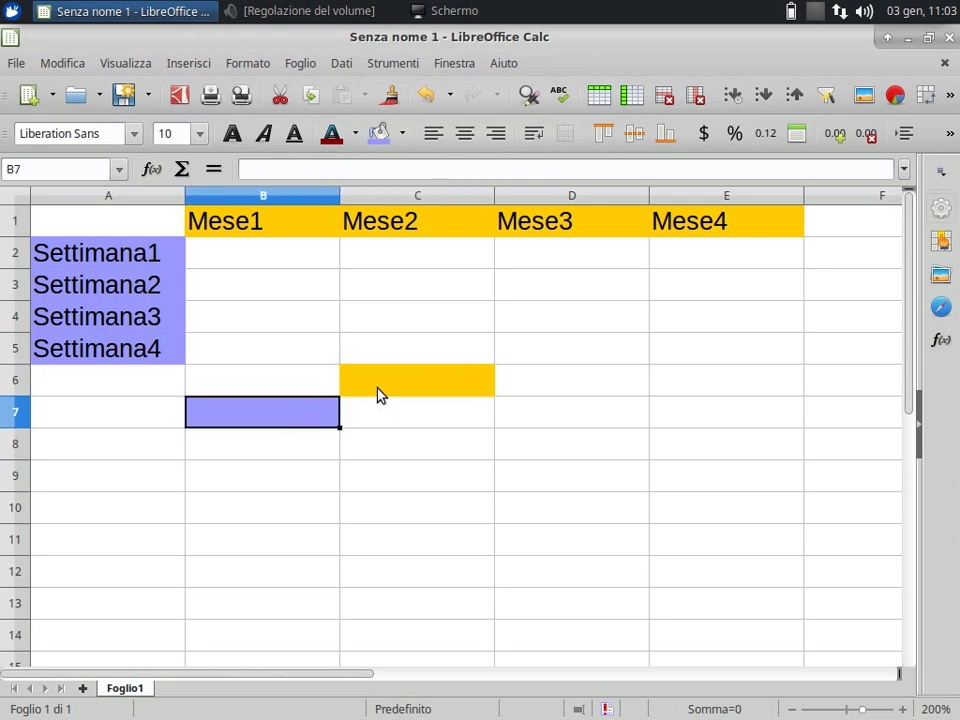
click(432, 385)
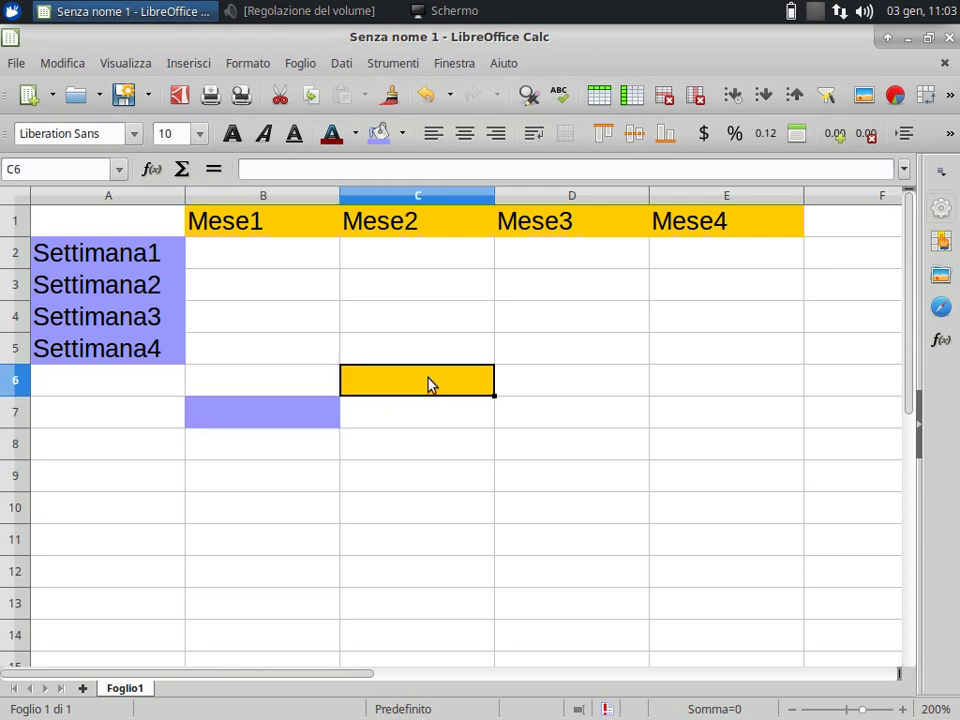
In Validità for C6, allow Intervallo di celle with source $Foglio1.$B$1:$E$1
click(343, 64)
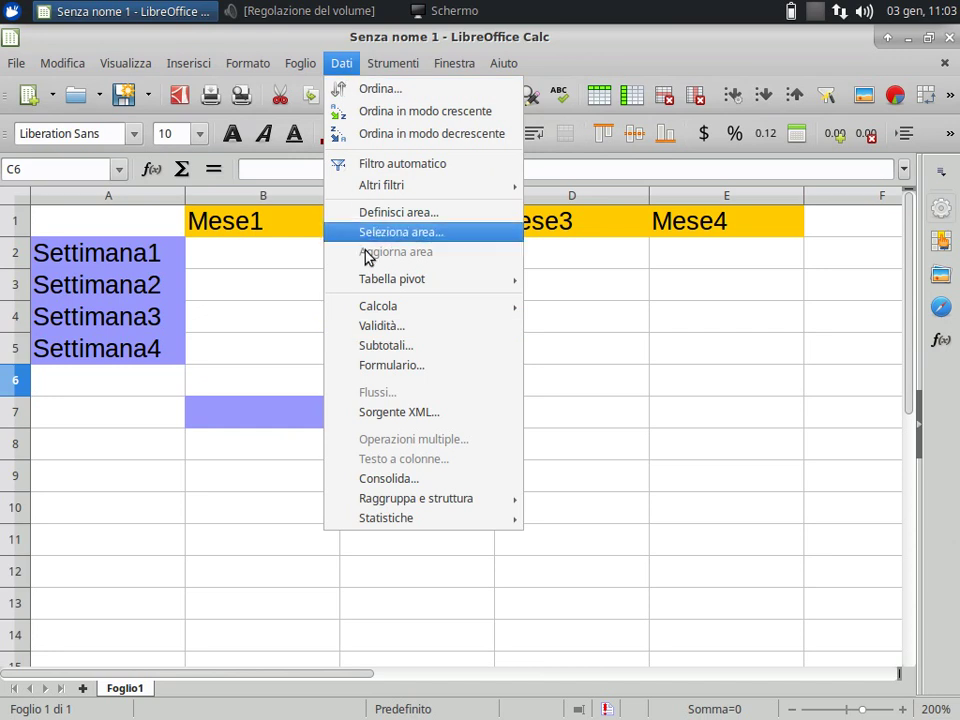
click(386, 328)
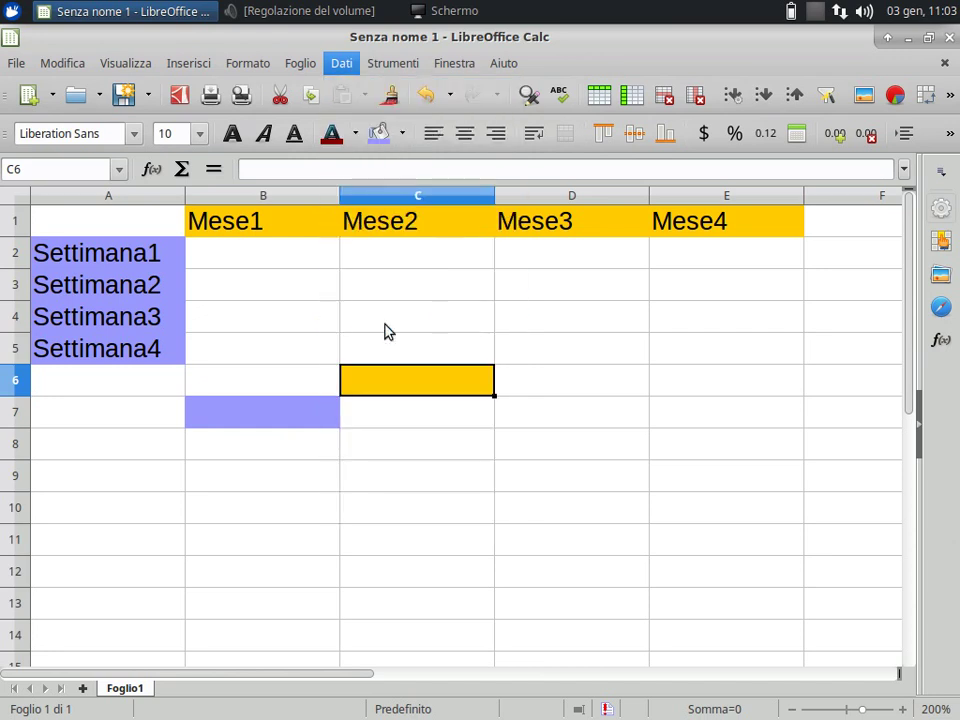
click(598, 240)
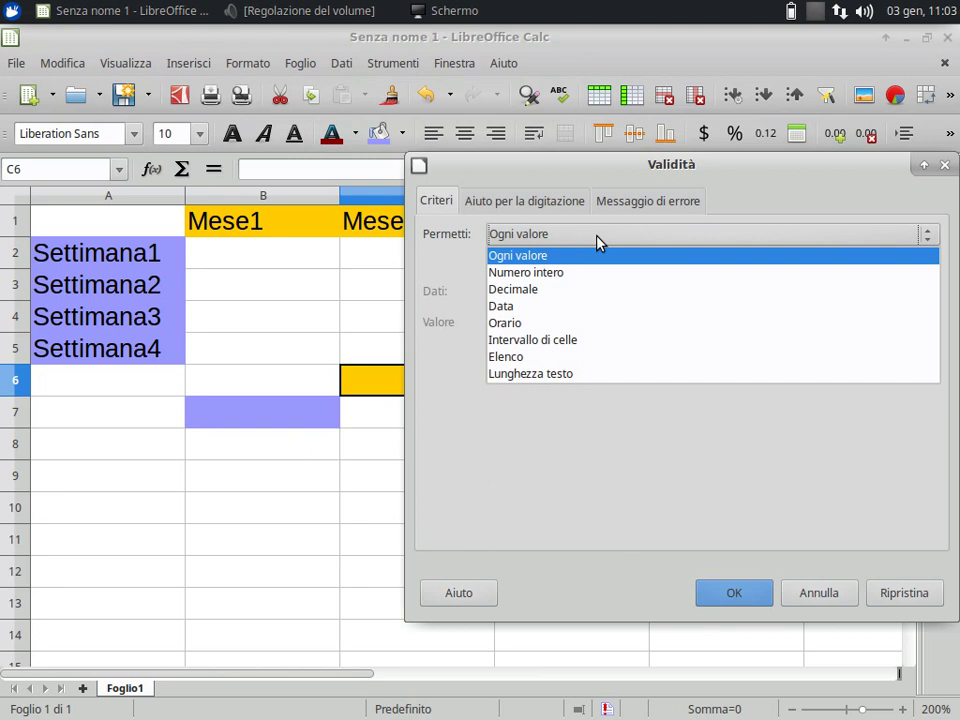
click(509, 341)
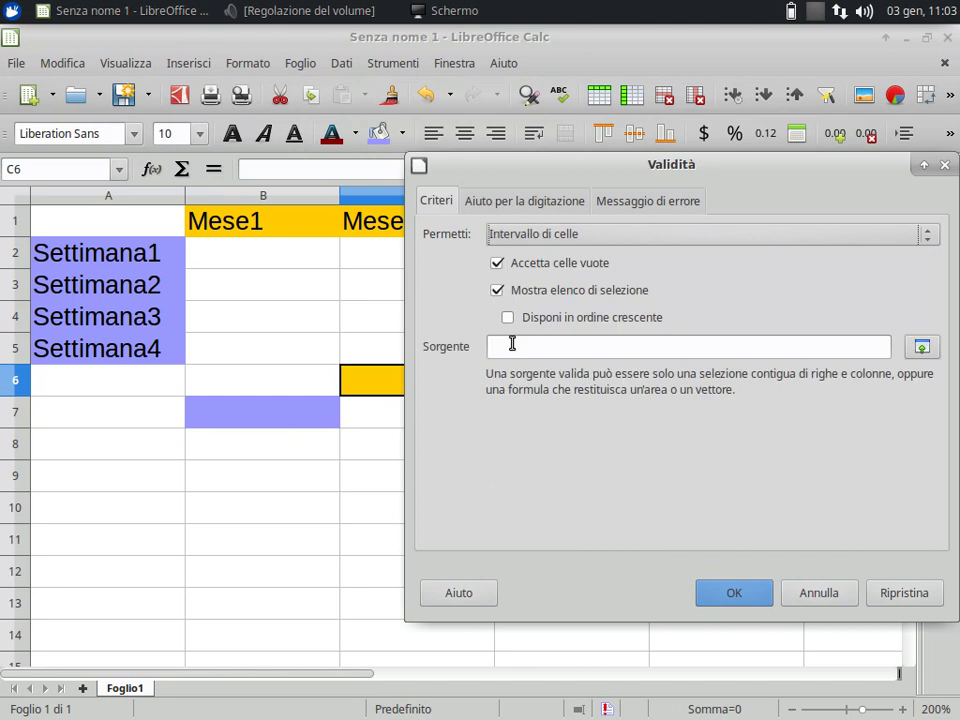
click(922, 347)
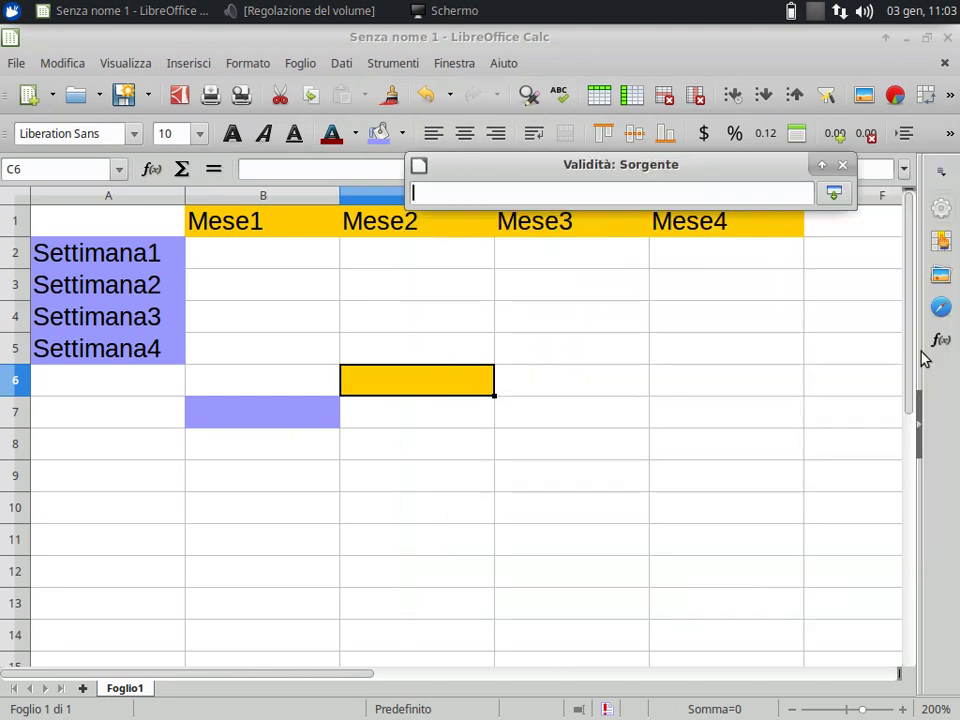
mouse_move(686, 176)
mouse_down()
mouse_move(750, 313)
mouse_move(508, 540)
mouse_up()
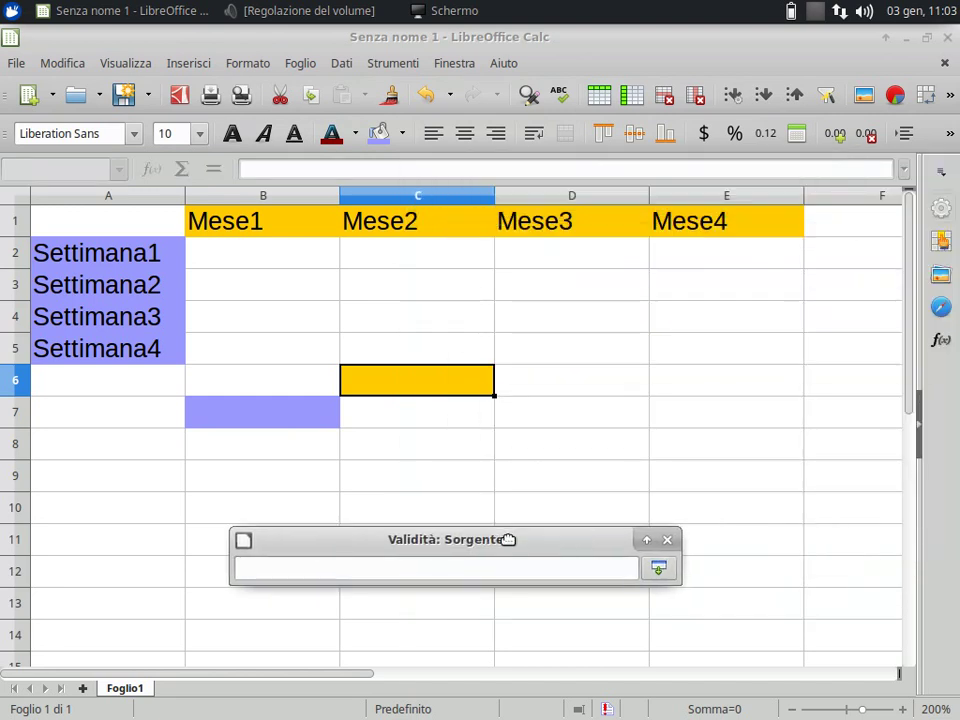
drag(258, 227, 686, 226)
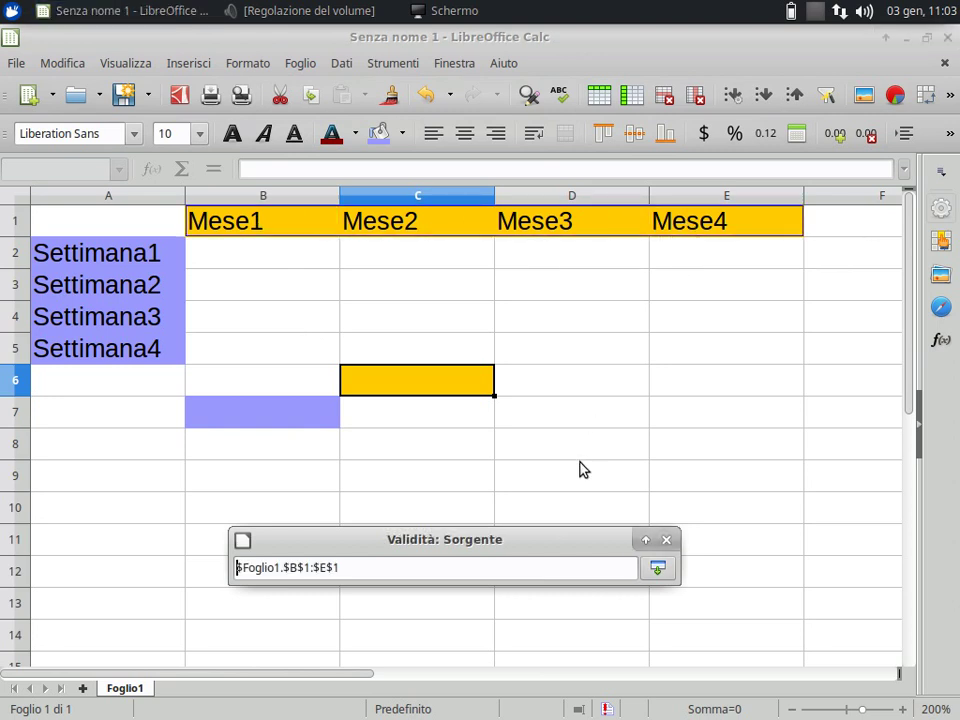
mouse_move(518, 540)
mouse_down()
mouse_move(772, 456)
mouse_move(717, 470)
mouse_up()
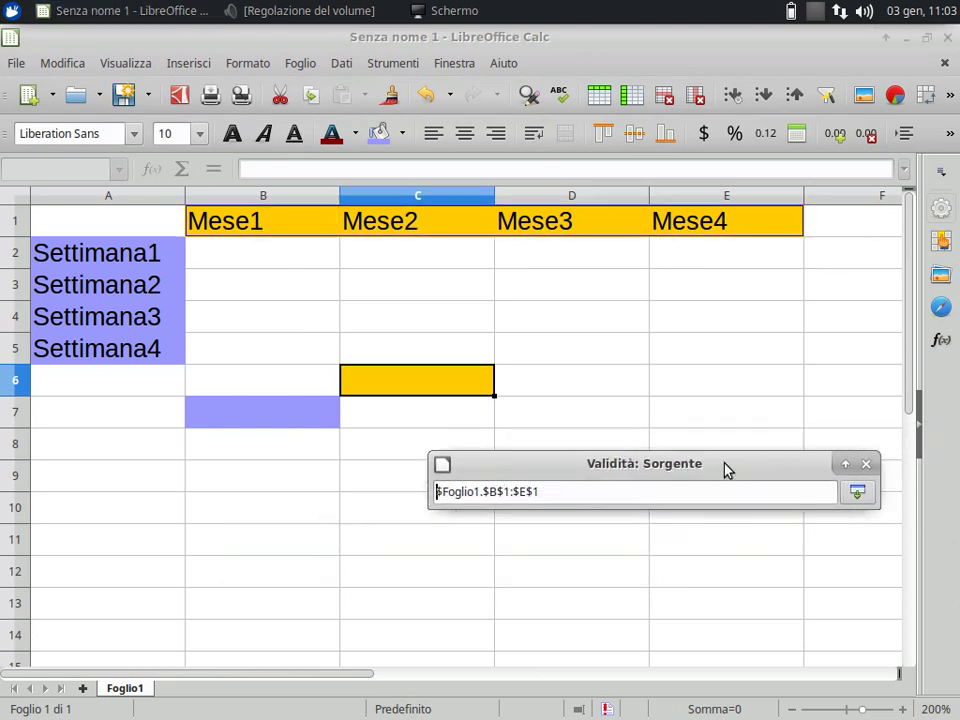
click(855, 495)
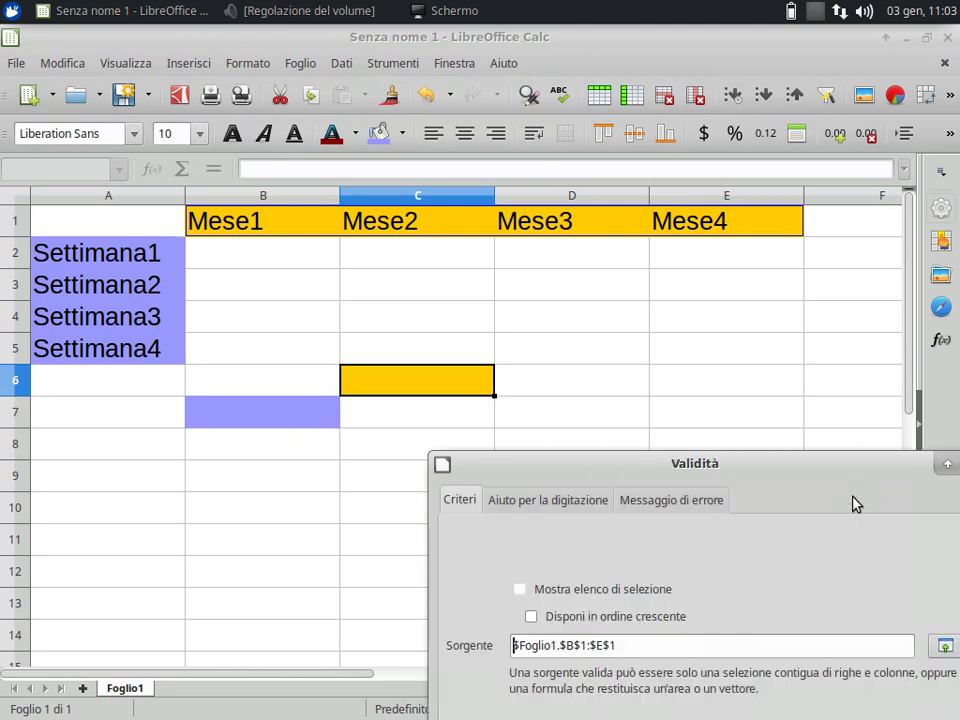
mouse_move(726, 466)
mouse_down()
mouse_move(588, 172)
mouse_move(602, 154)
mouse_up()
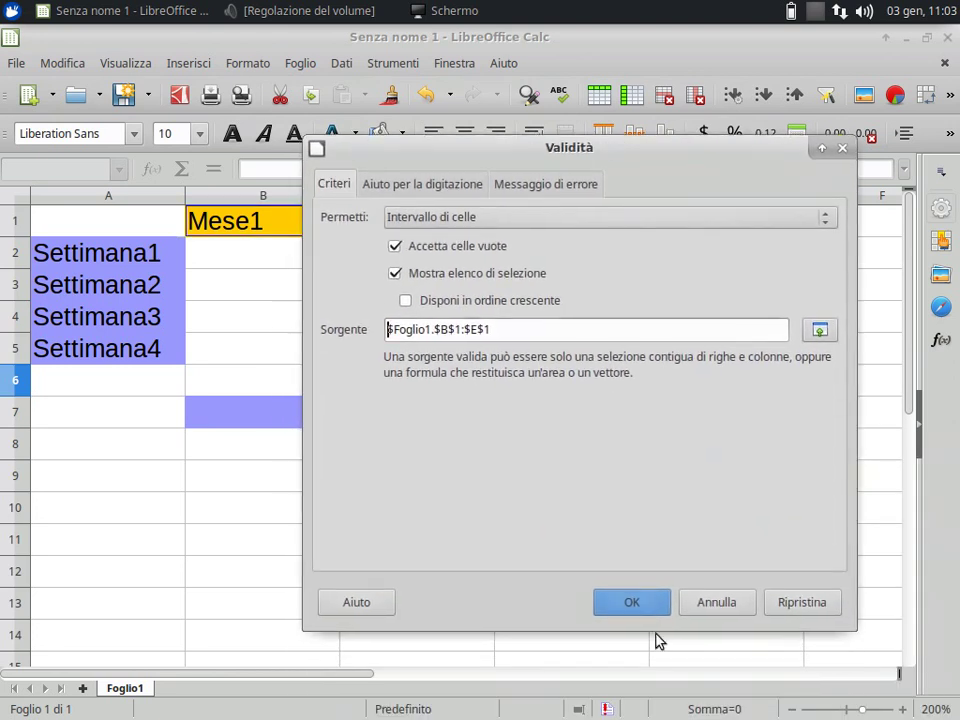
Confirm C6's validity rule, then try Mese2 and Mese3 from its list before choosing Mese1
click(645, 604)
click(525, 544)
click(448, 374)
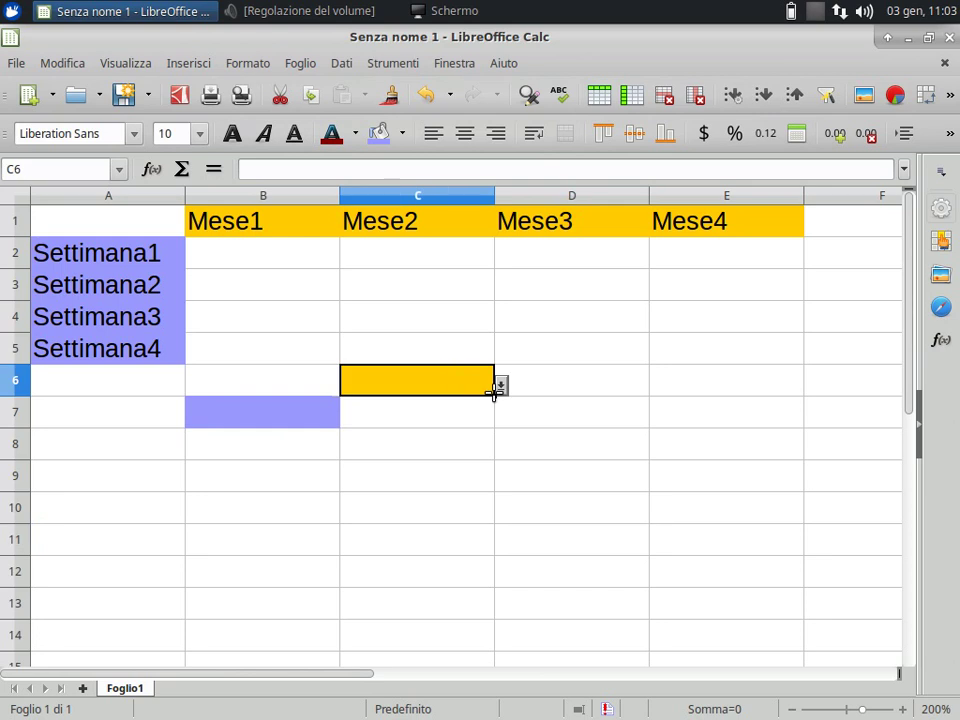
click(501, 386)
click(444, 422)
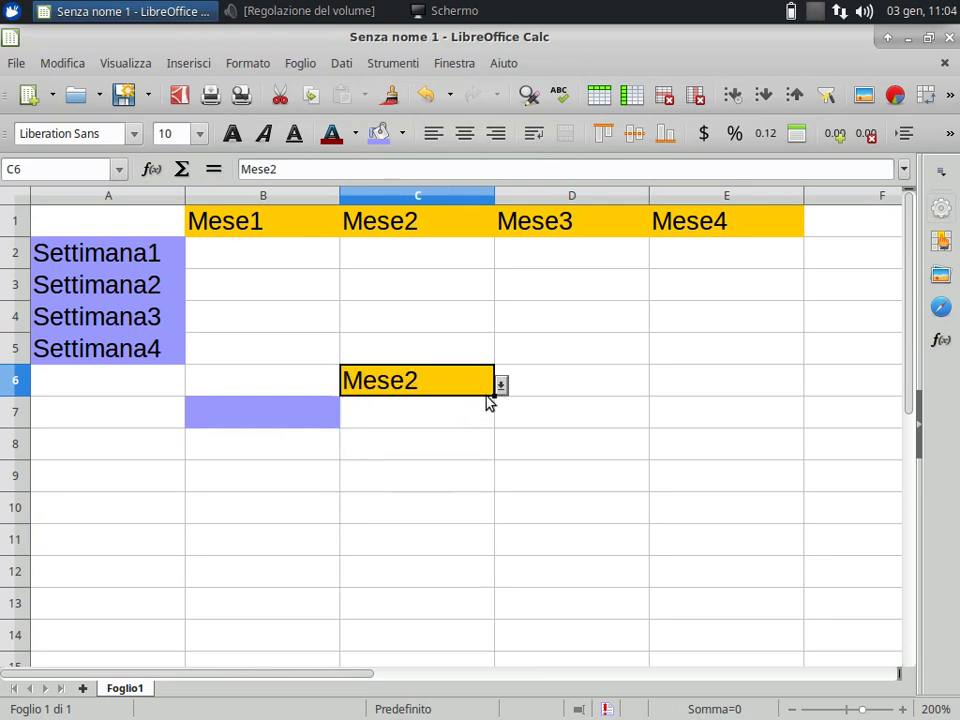
click(501, 386)
click(407, 440)
click(501, 386)
click(404, 410)
Switch C6 to Mese2 and back to Mese1 using its dropdown
click(501, 385)
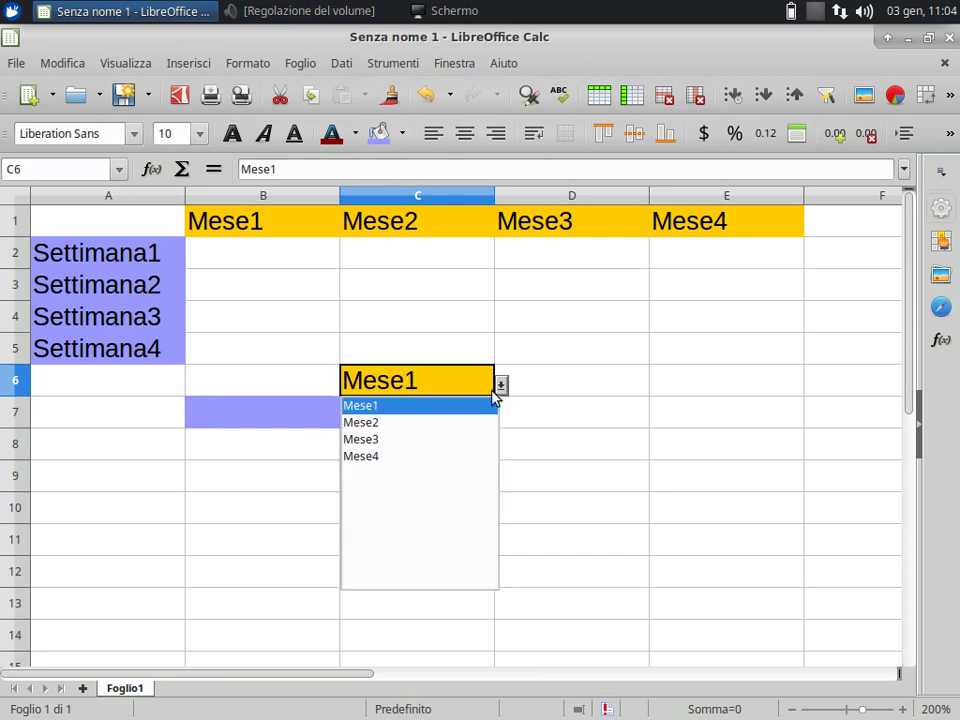
click(430, 422)
click(499, 386)
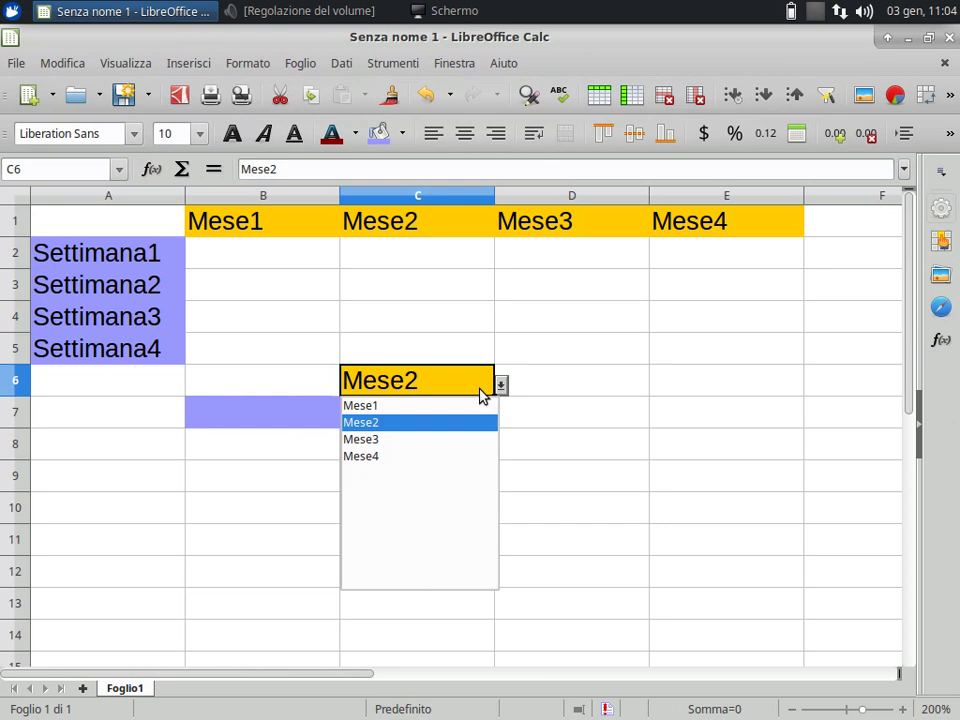
click(476, 404)
Give B7 a cell-range validity list sourced from the week labels A2:A5
click(303, 420)
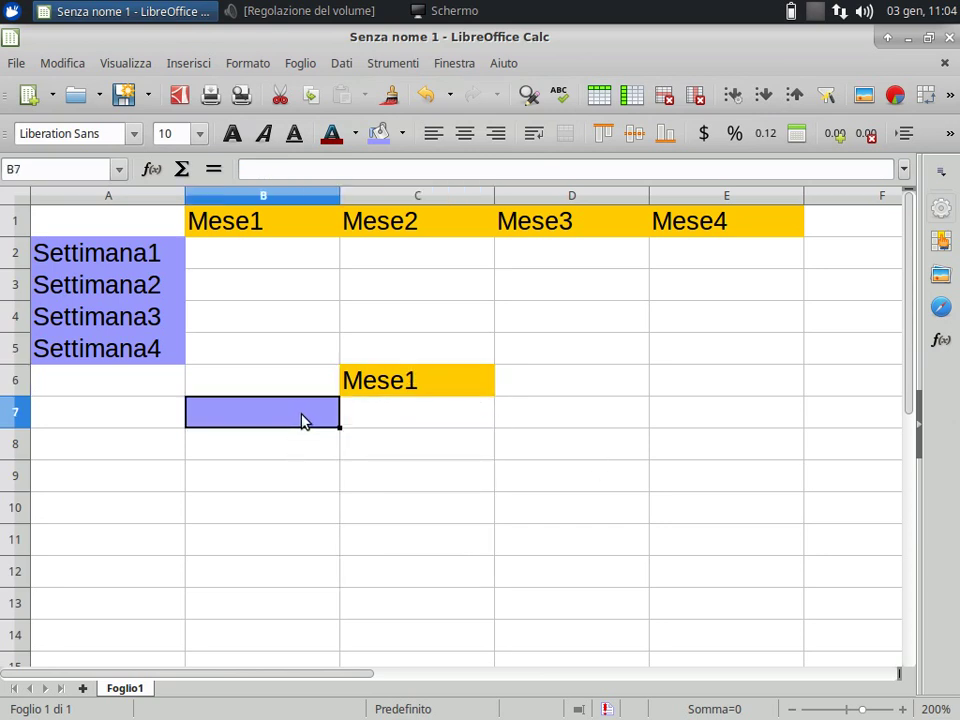
click(348, 64)
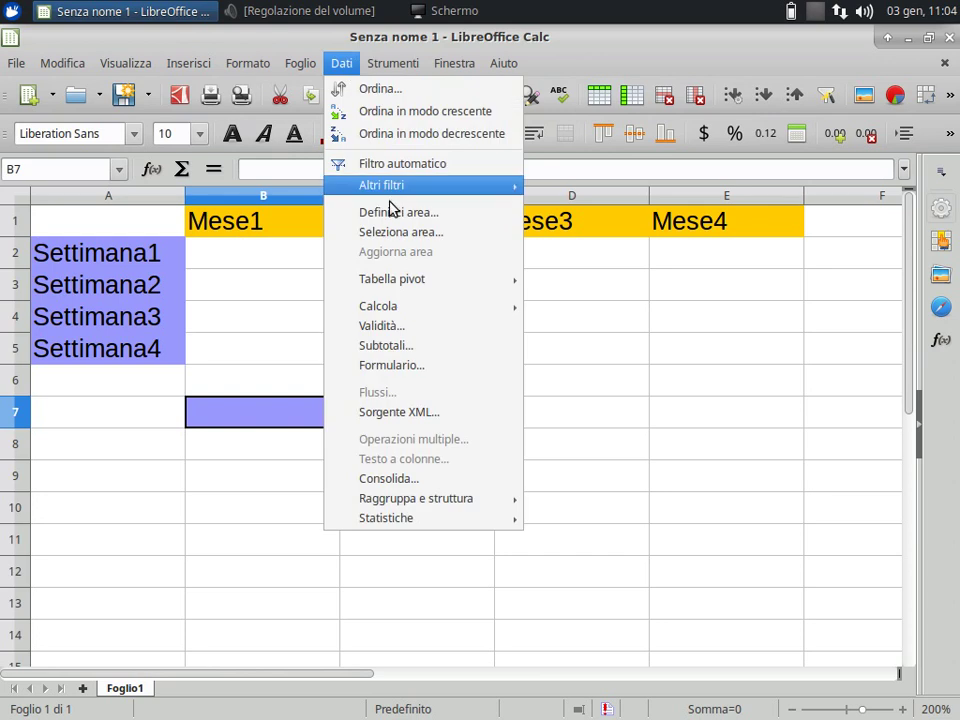
click(396, 330)
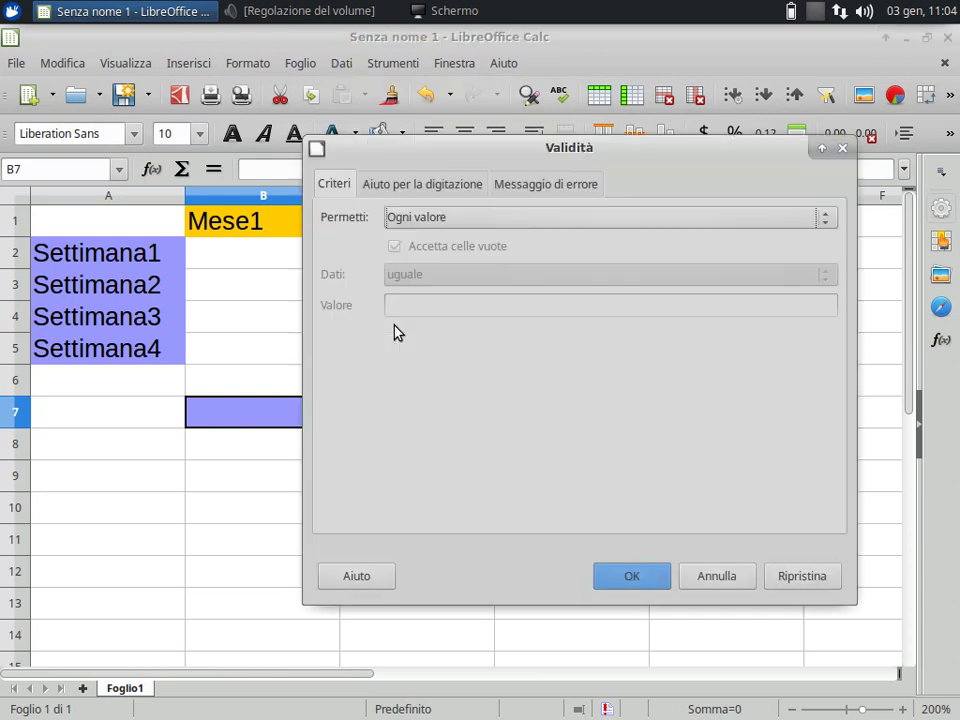
click(530, 218)
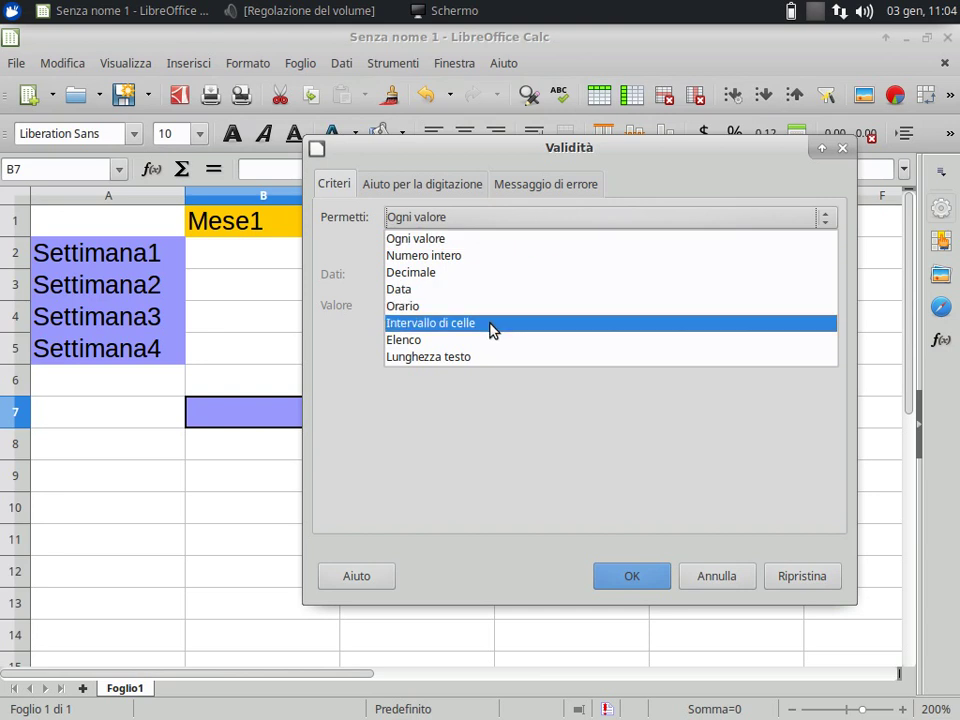
click(493, 331)
mouse_move(530, 150)
mouse_down()
mouse_move(568, 90)
mouse_move(559, 251)
mouse_move(565, 243)
mouse_up()
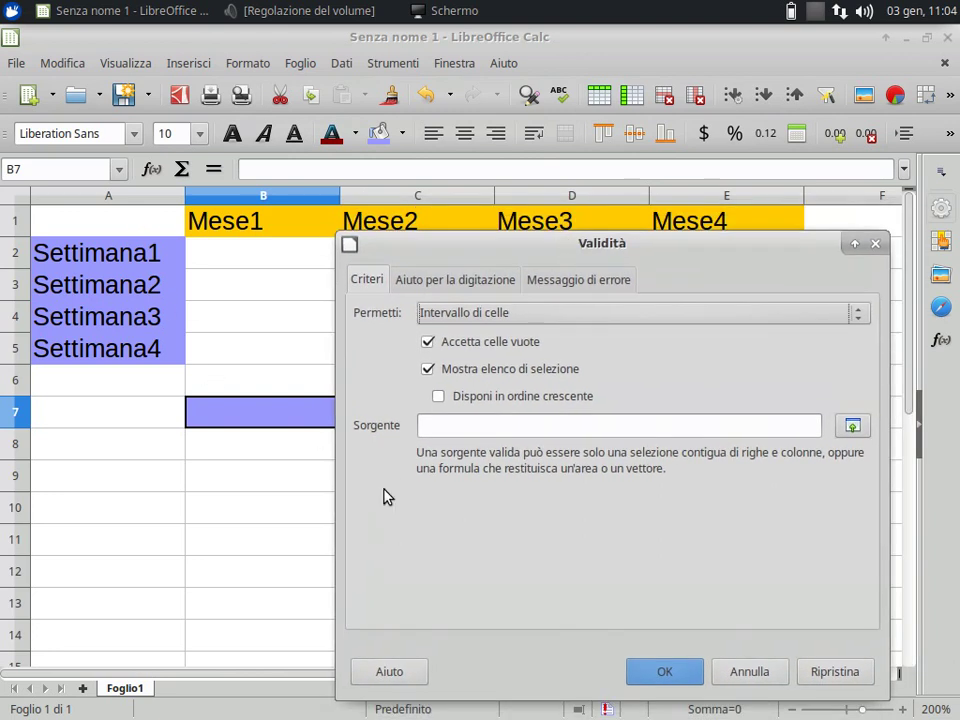
click(853, 425)
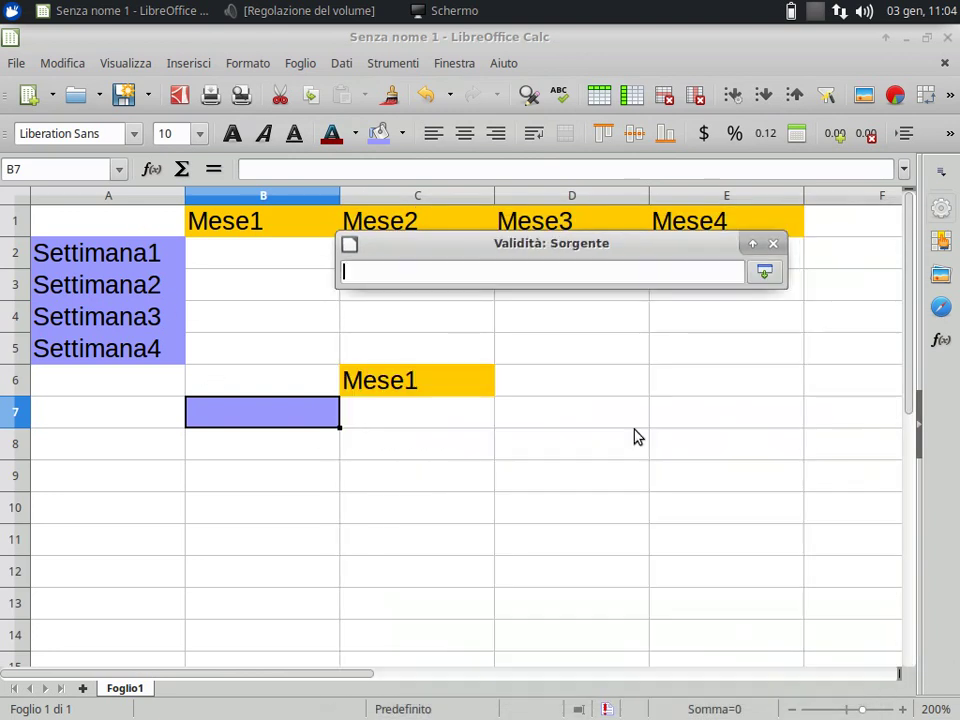
drag(141, 252, 153, 346)
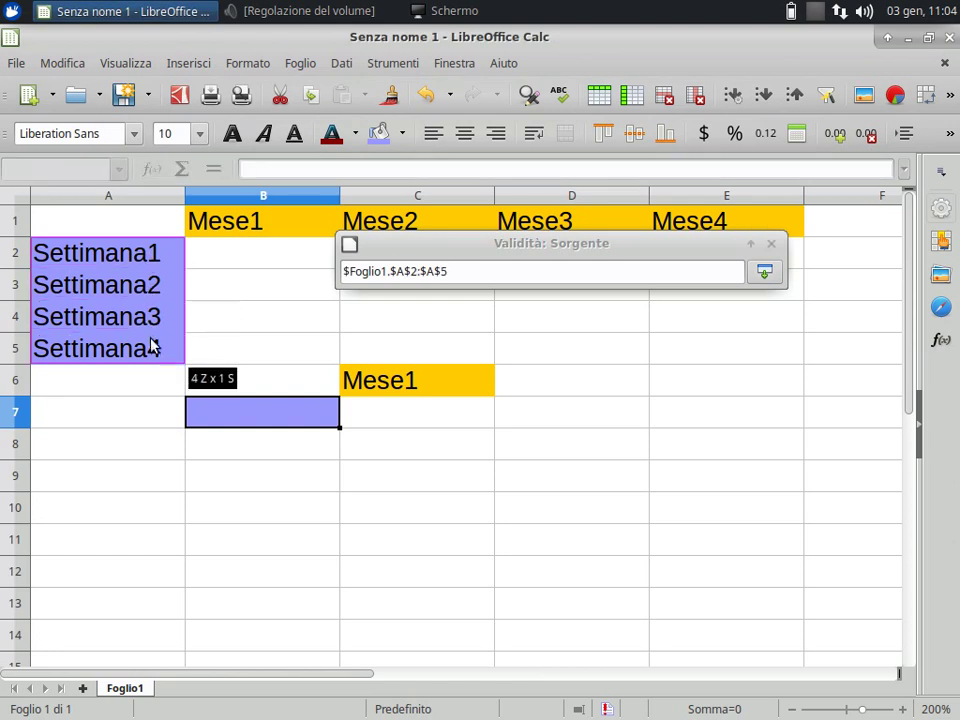
click(766, 272)
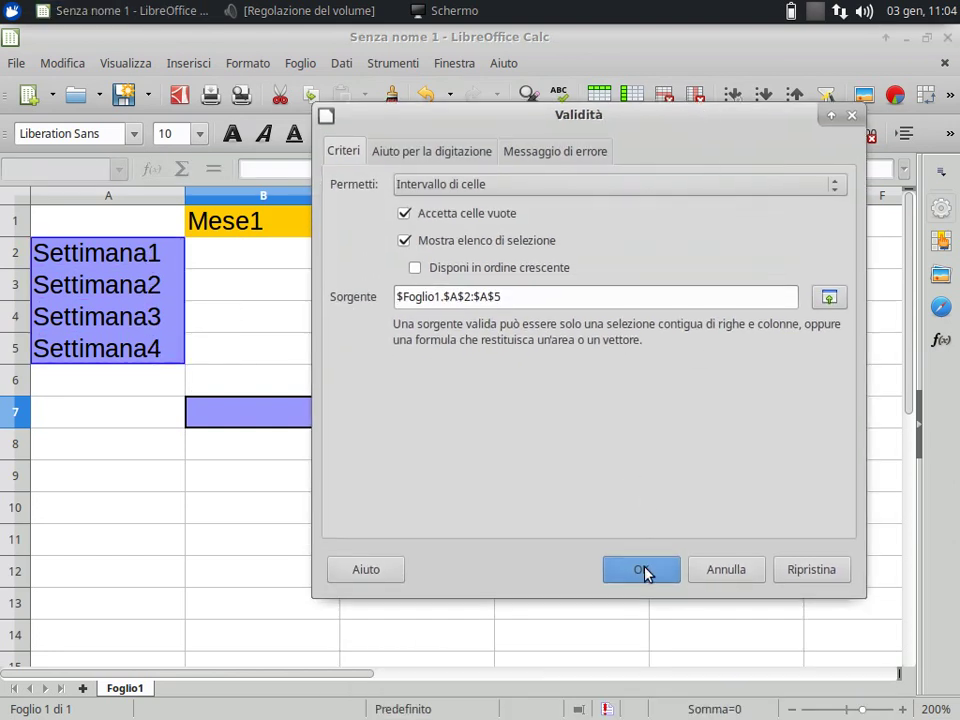
click(644, 568)
Choose Settimana1 and then Settimana2 from B7's dropdown
click(458, 540)
click(330, 420)
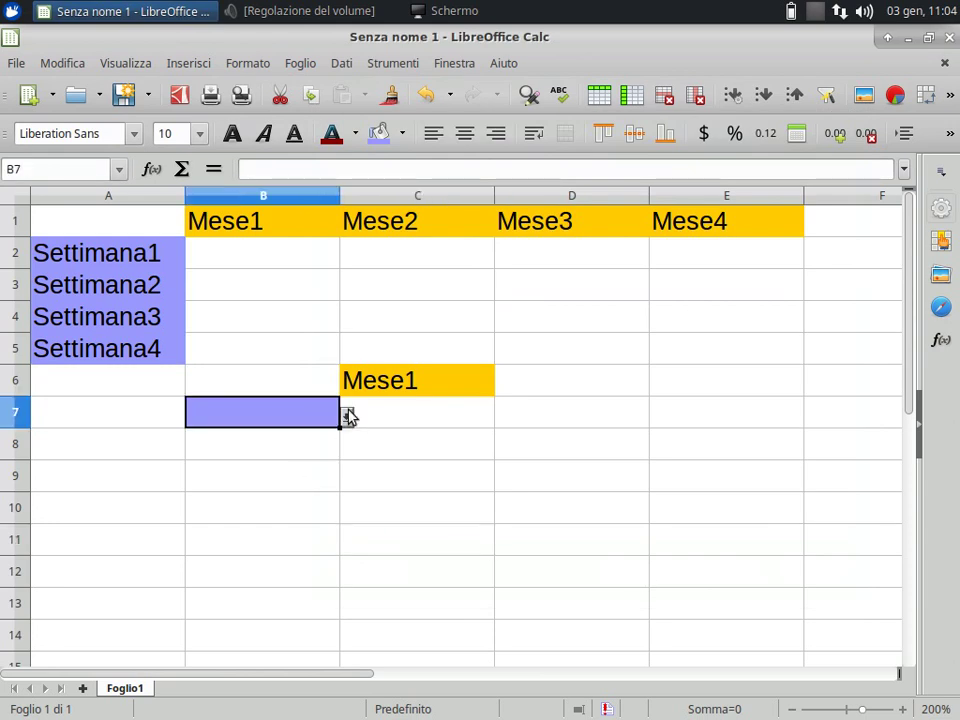
click(346, 417)
click(274, 441)
click(355, 422)
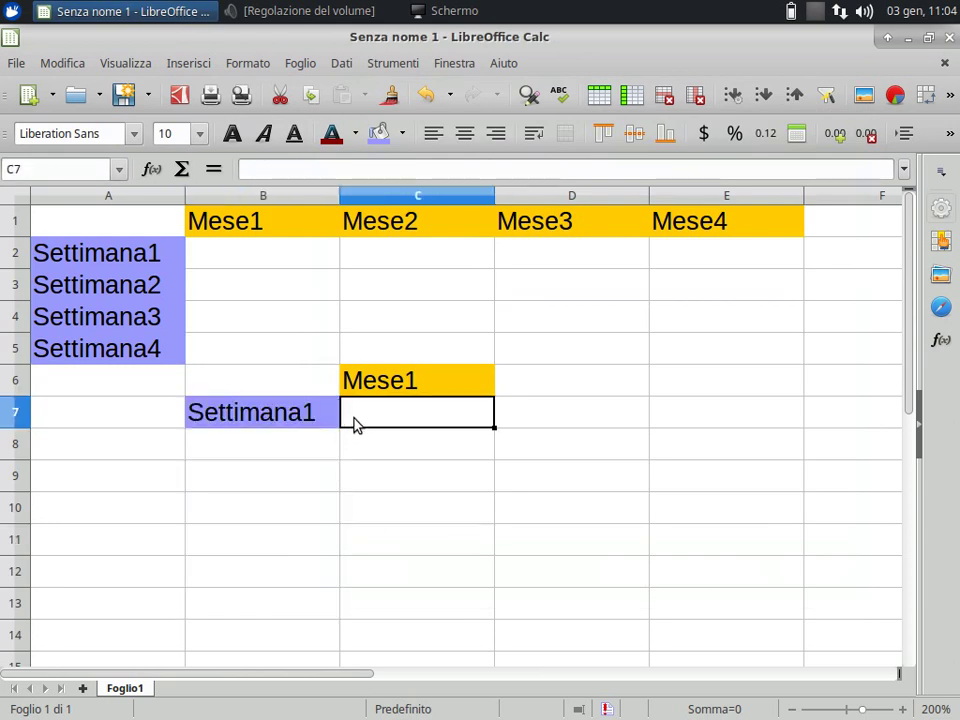
click(329, 416)
click(346, 417)
click(302, 455)
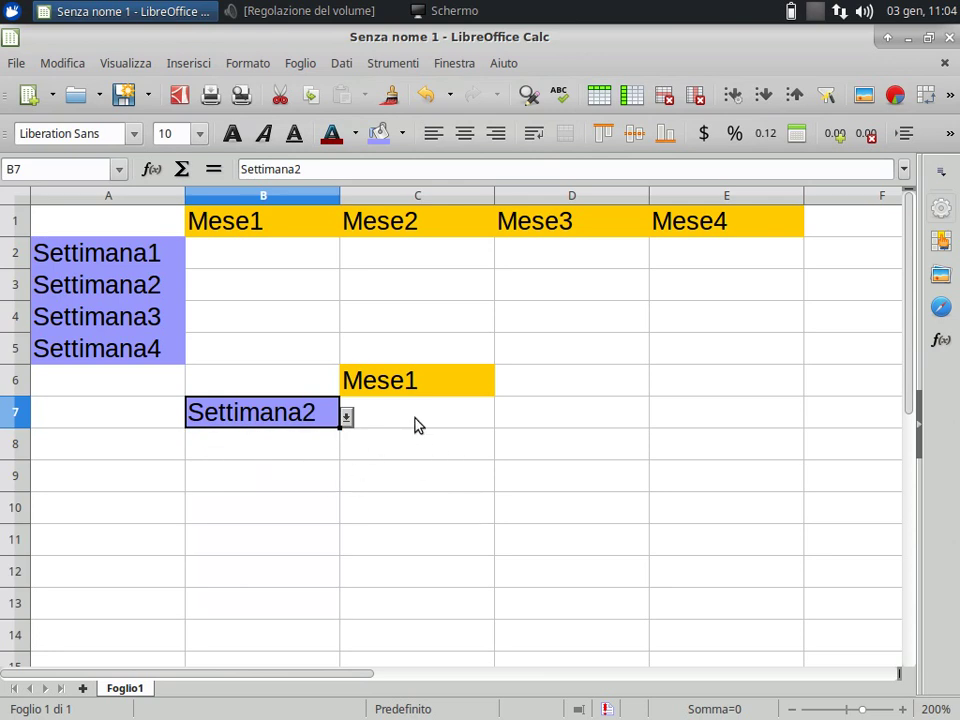
Enter =CASUALE.TRA(0;100) in B2, correcting the misspelled function name
click(302, 262)
text(=)
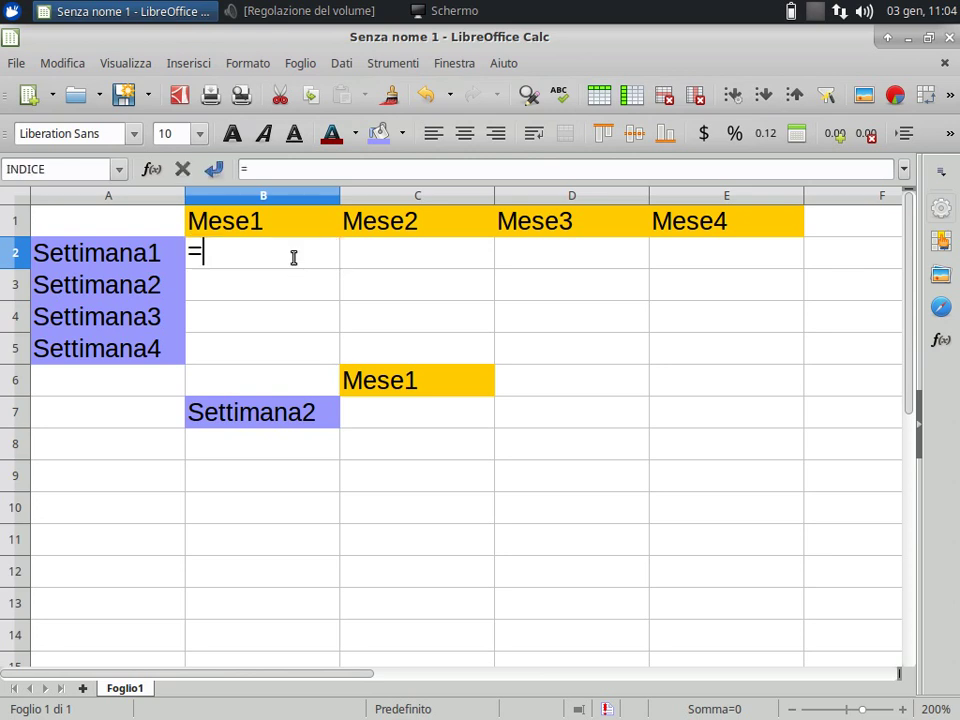
text(casu)
text(alt)
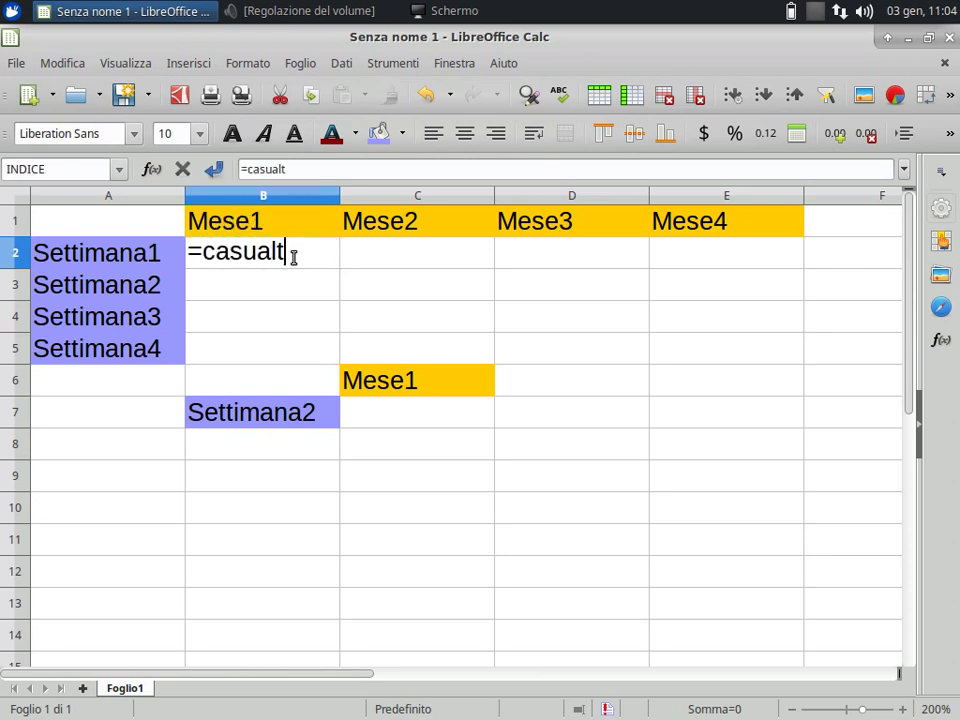
text(e.tra)
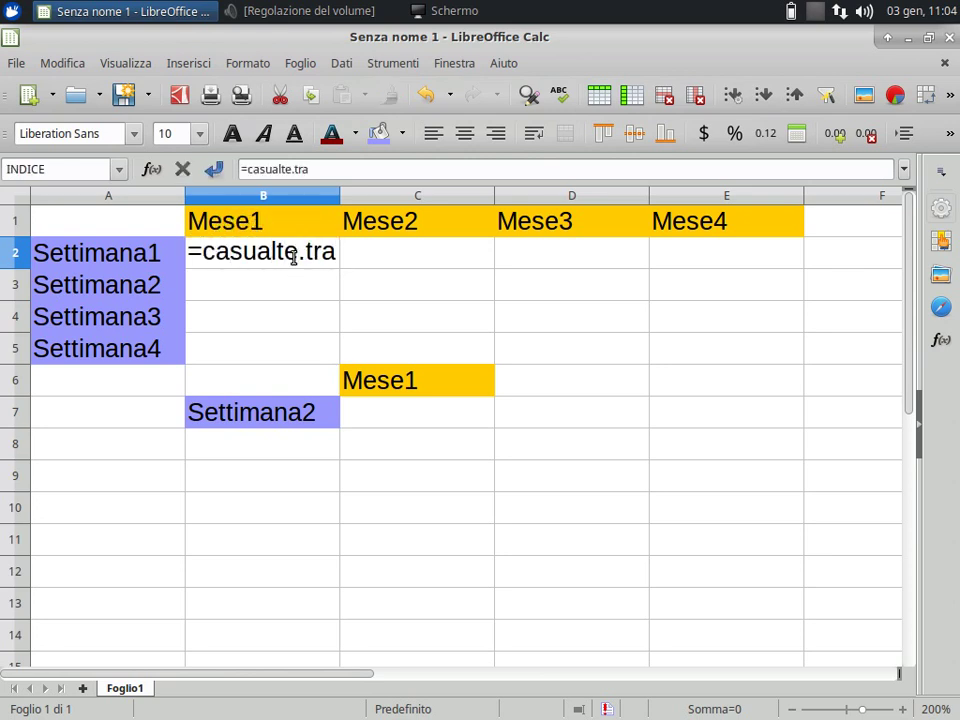
text(()
click(278, 253)
key(Delete)
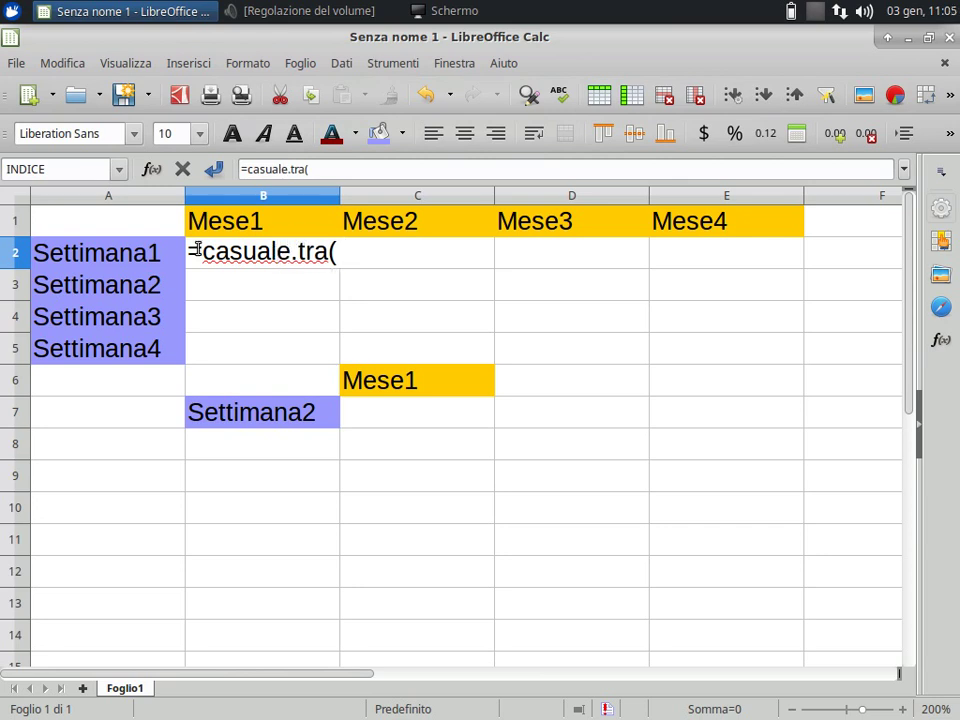
click(343, 256)
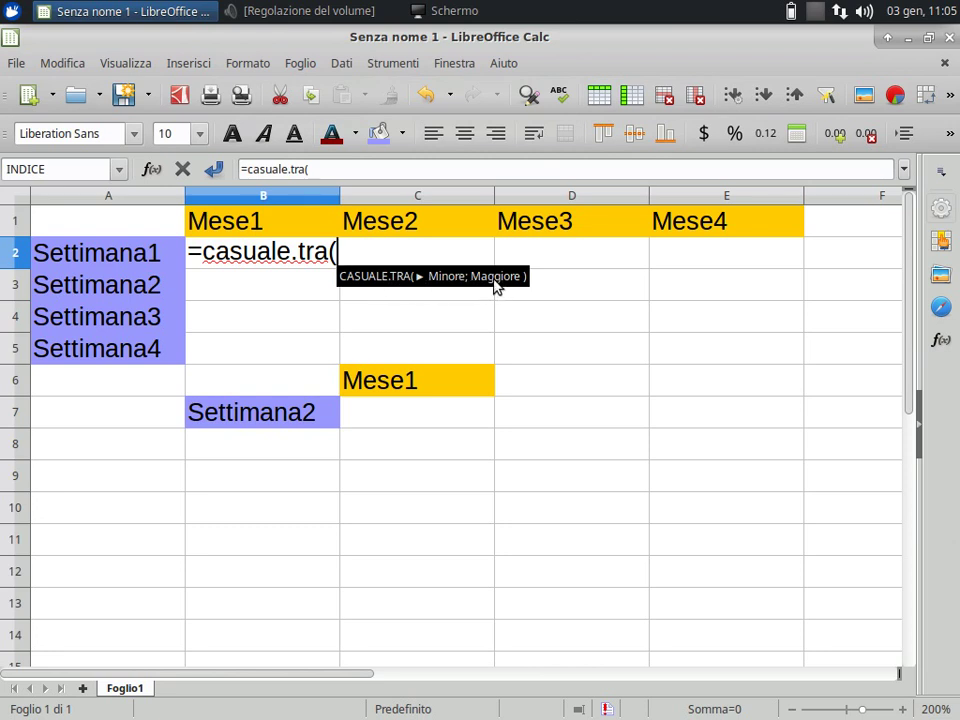
text(0;)
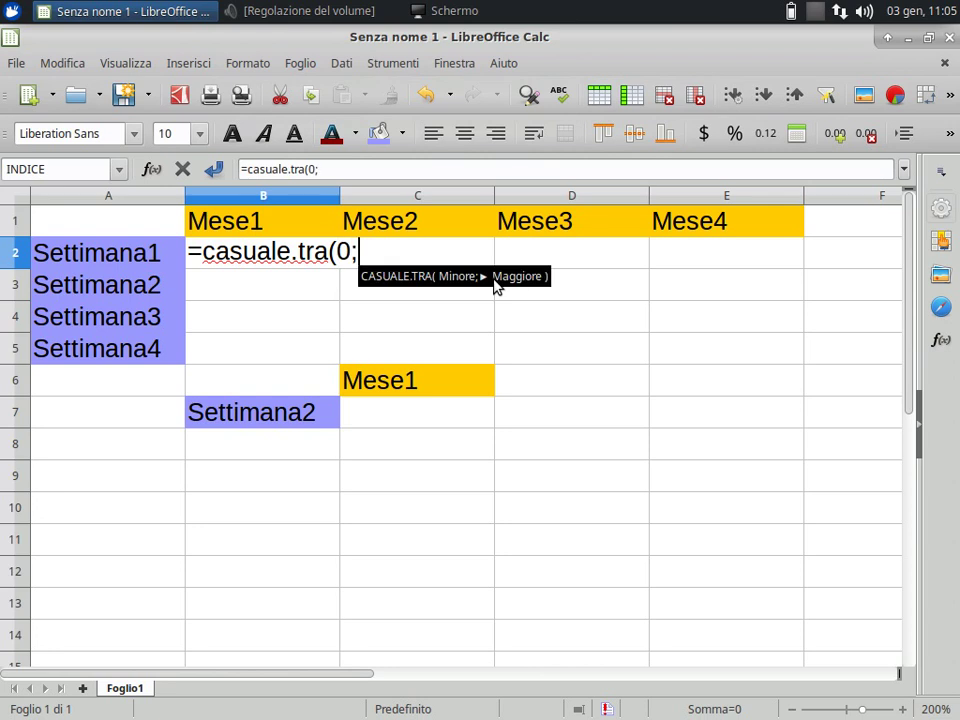
text(100))
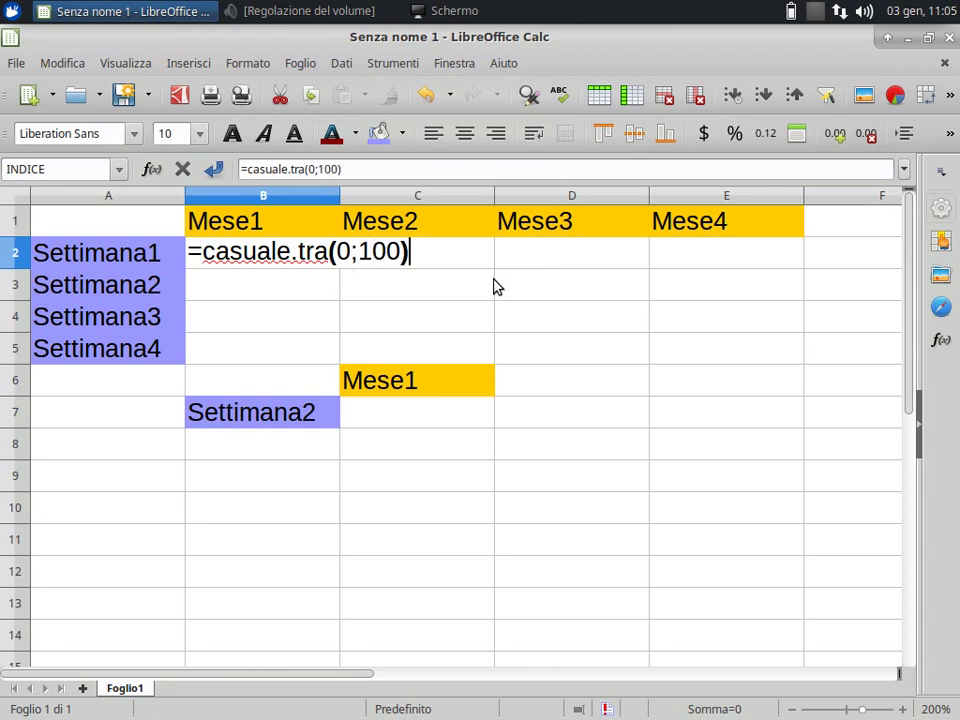
key(Return)
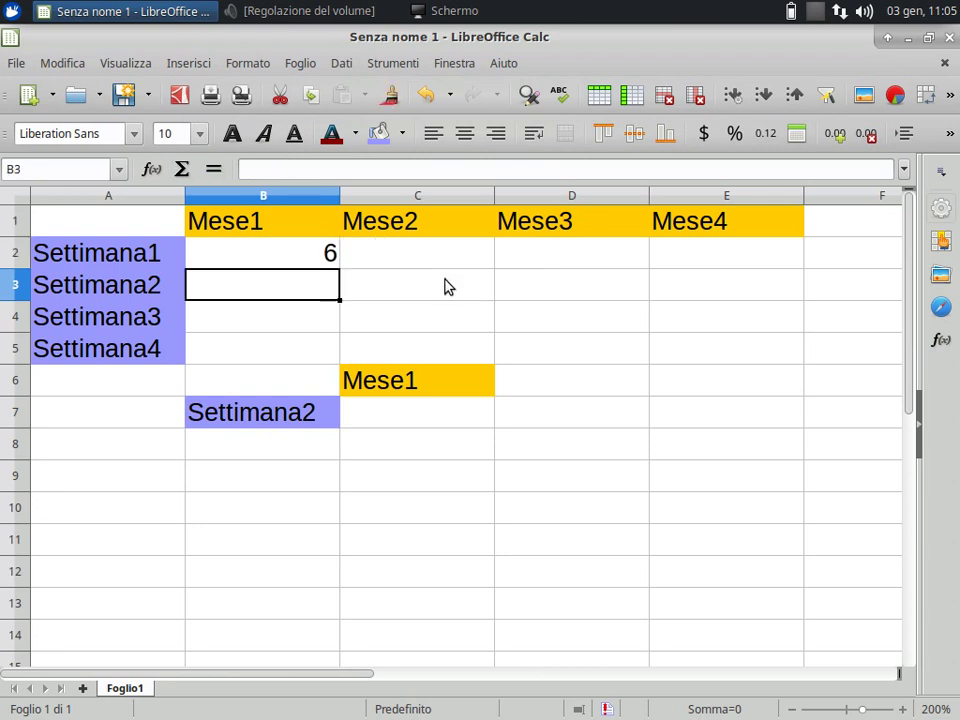
Fill the B2 formula across to E2 and down through row 5
click(317, 257)
mouse_move(338, 268)
mouse_down()
mouse_move(752, 265)
mouse_move(784, 356)
mouse_up()
click(724, 418)
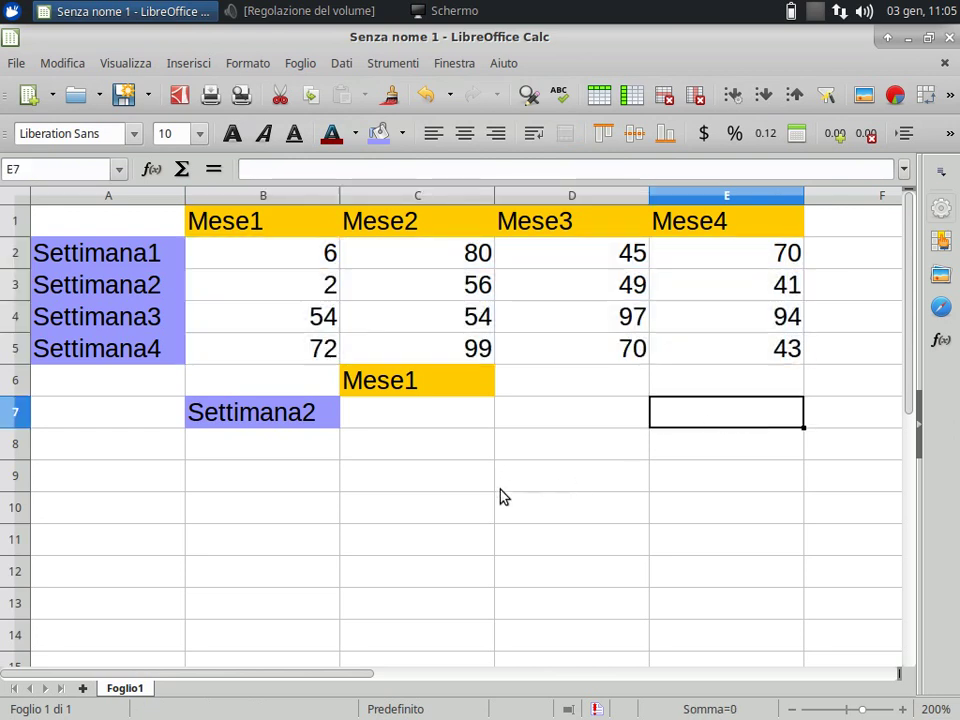
Insert an empty row above row 6 to separate the table from the selectors
right_click(15, 384)
click(56, 471)
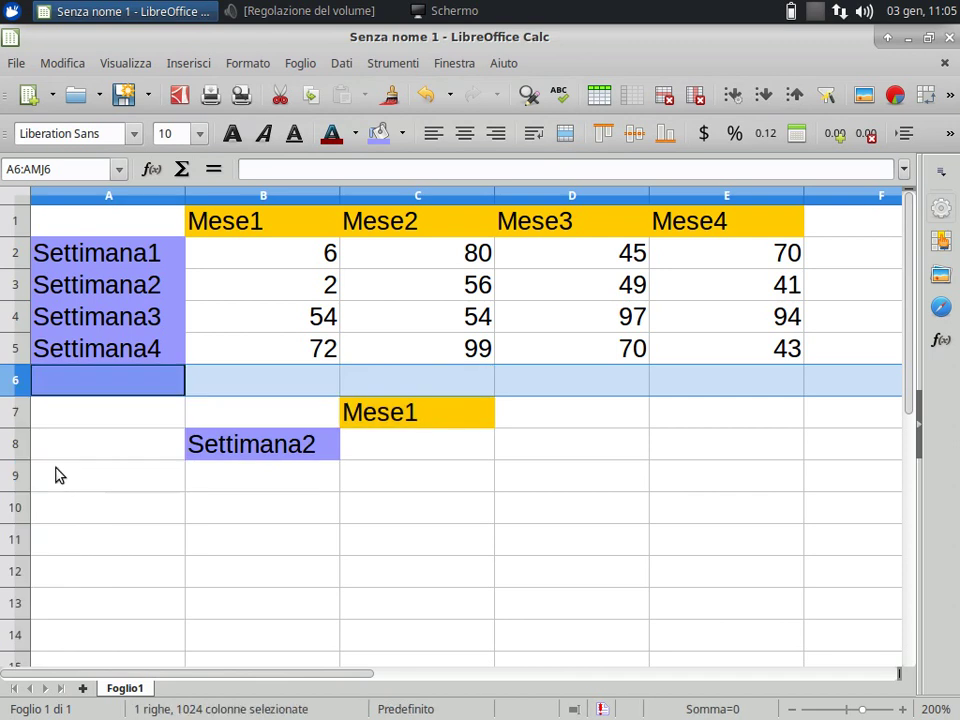
click(440, 510)
click(611, 448)
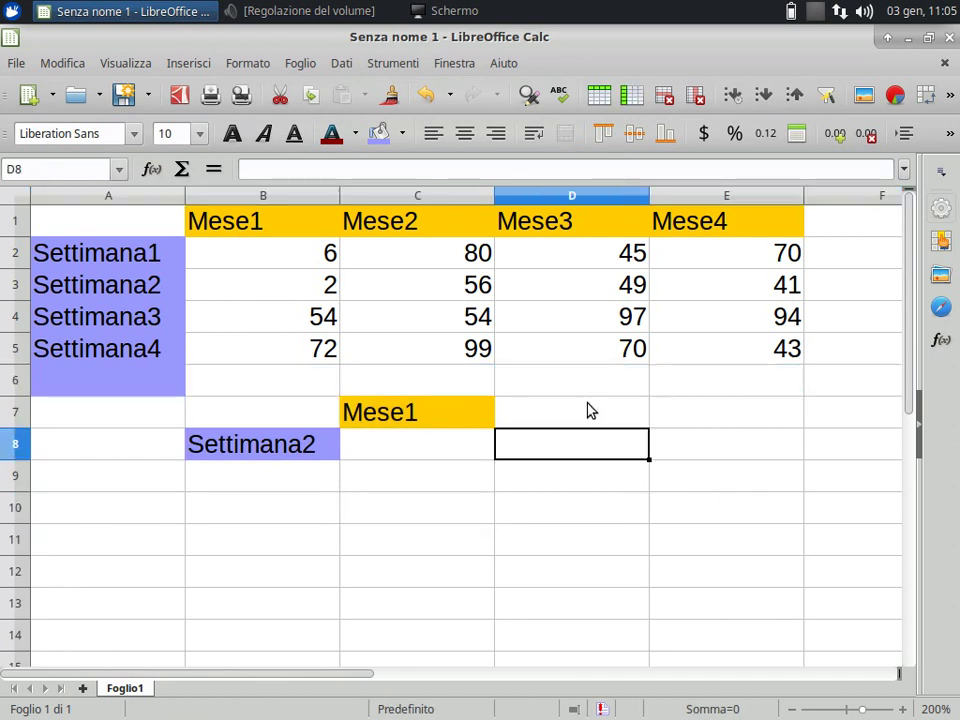
Switch the month selector C7 to Mese2, then to Mese3
click(461, 418)
click(501, 417)
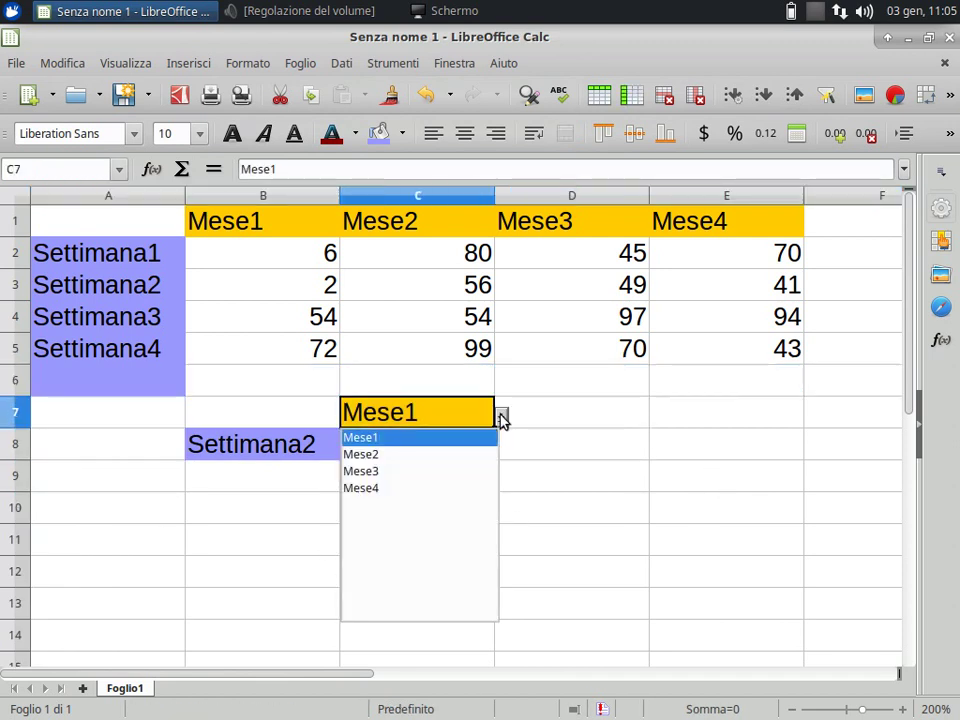
click(452, 455)
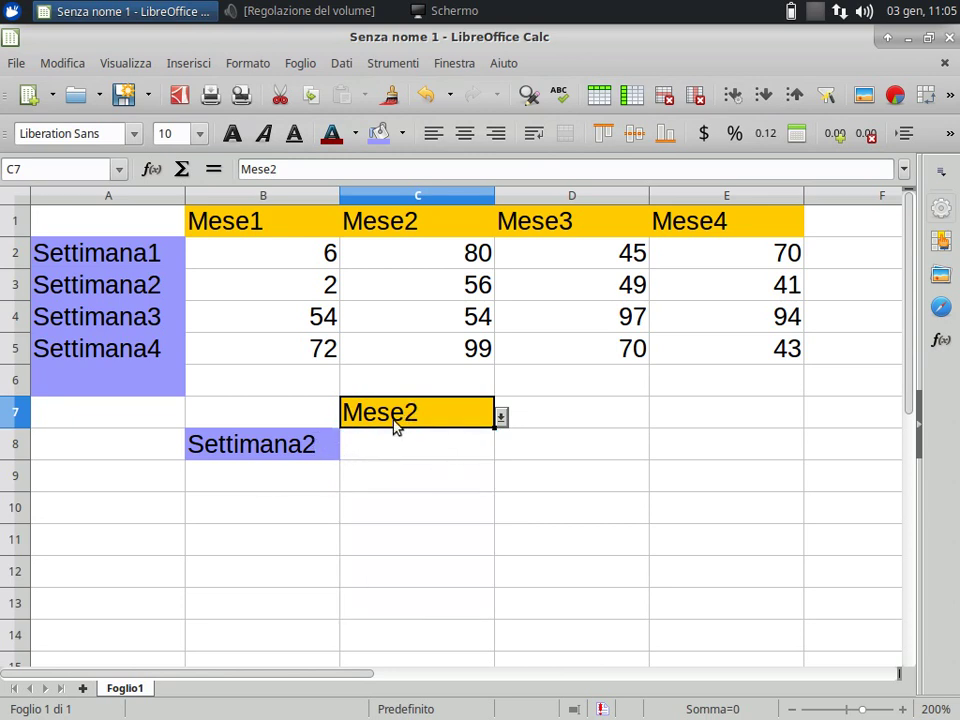
click(415, 296)
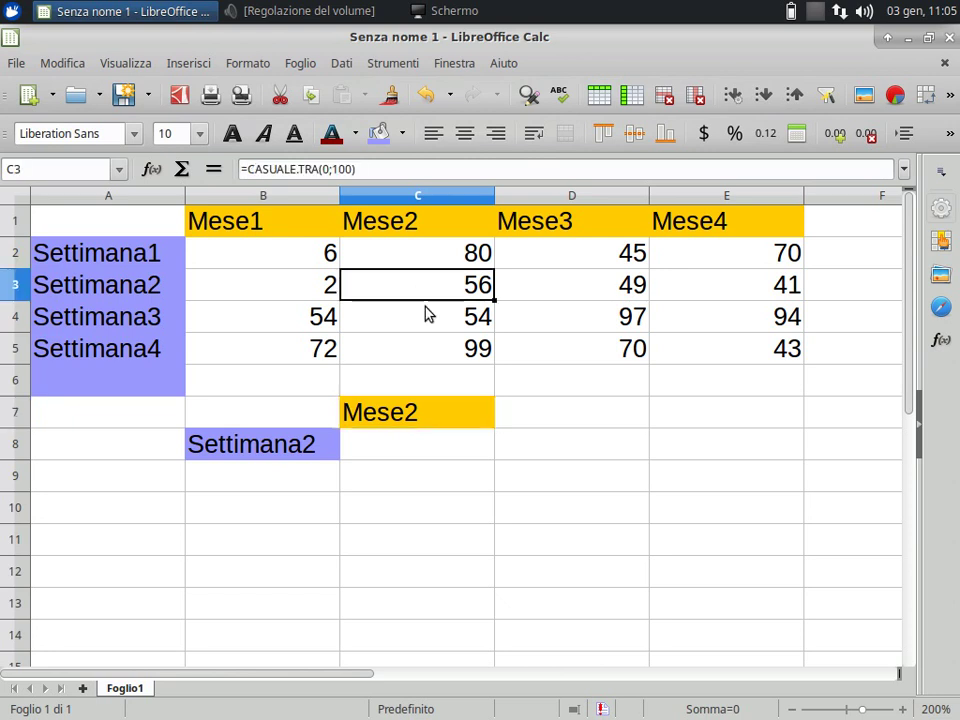
click(490, 411)
click(500, 416)
click(418, 472)
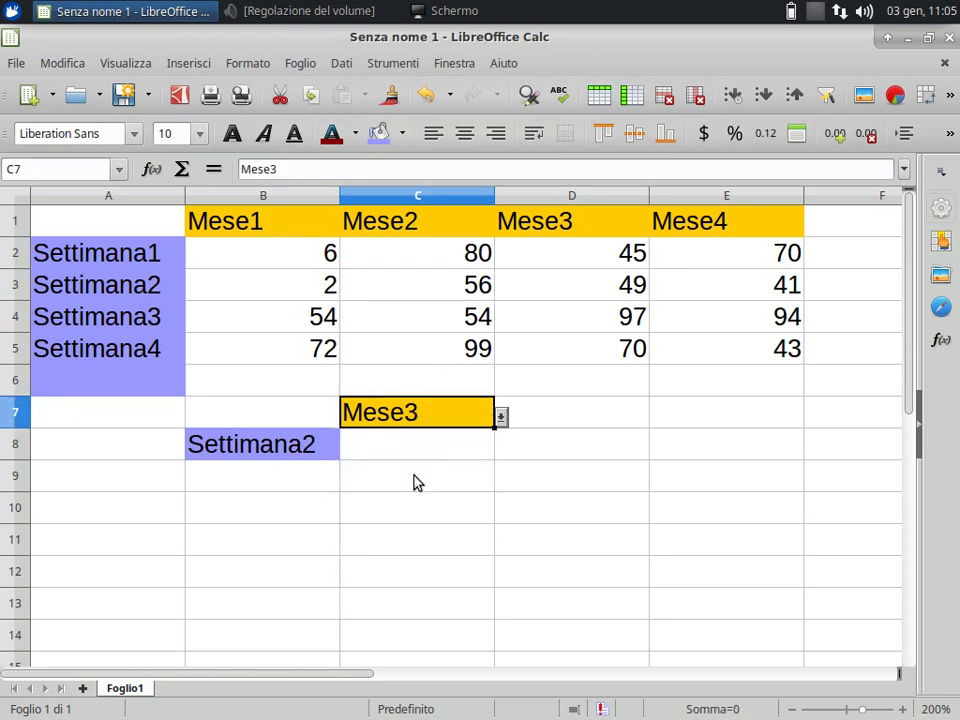
click(430, 285)
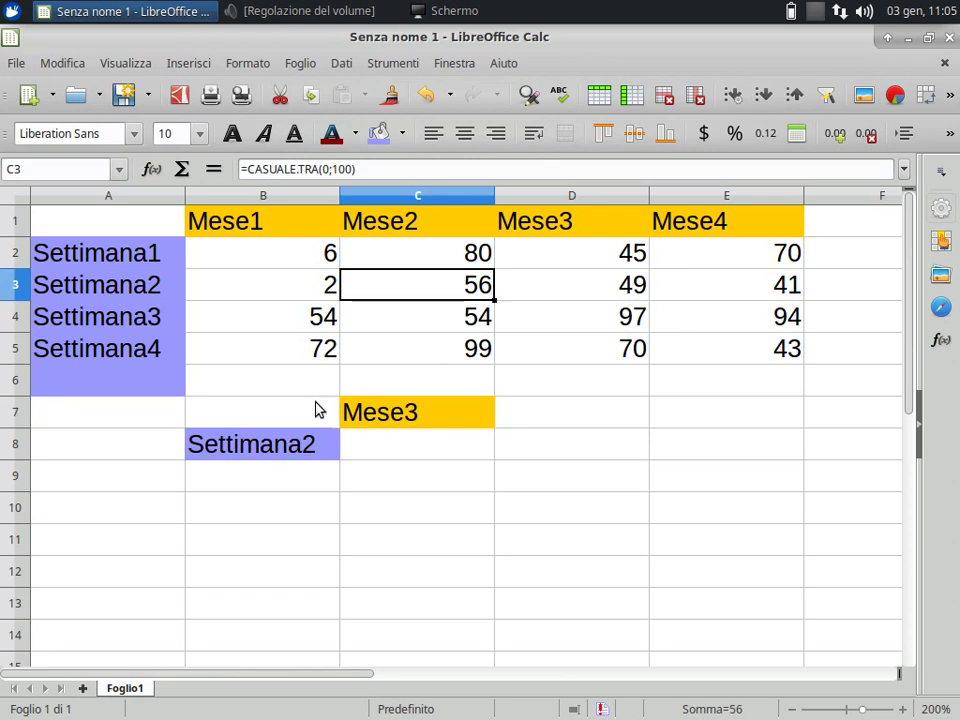
click(332, 443)
click(415, 420)
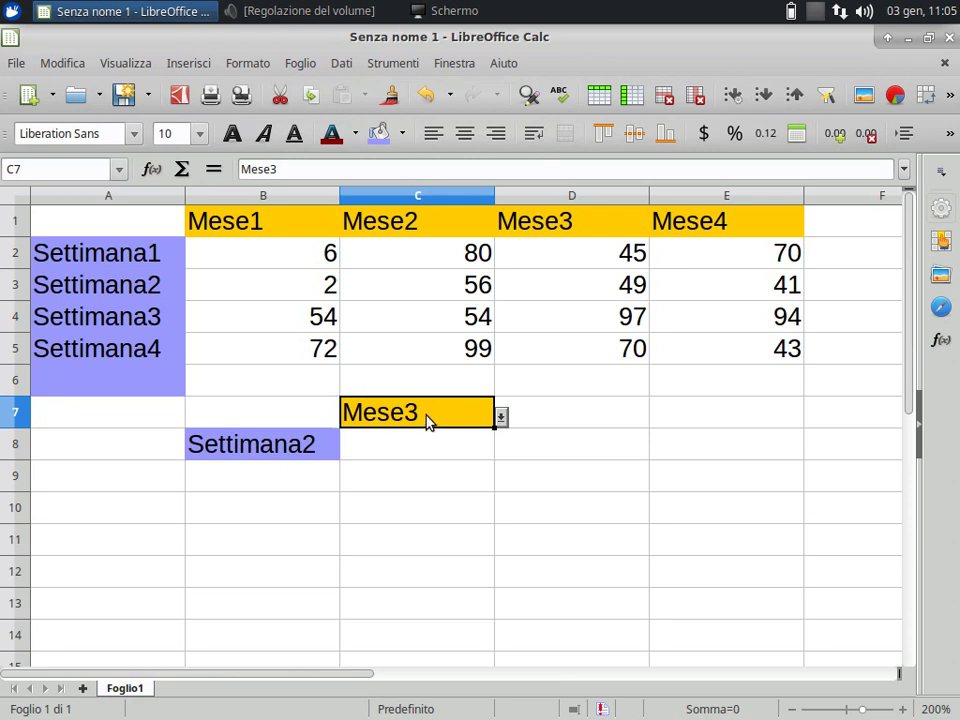
click(160, 223)
drag(160, 223, 709, 229)
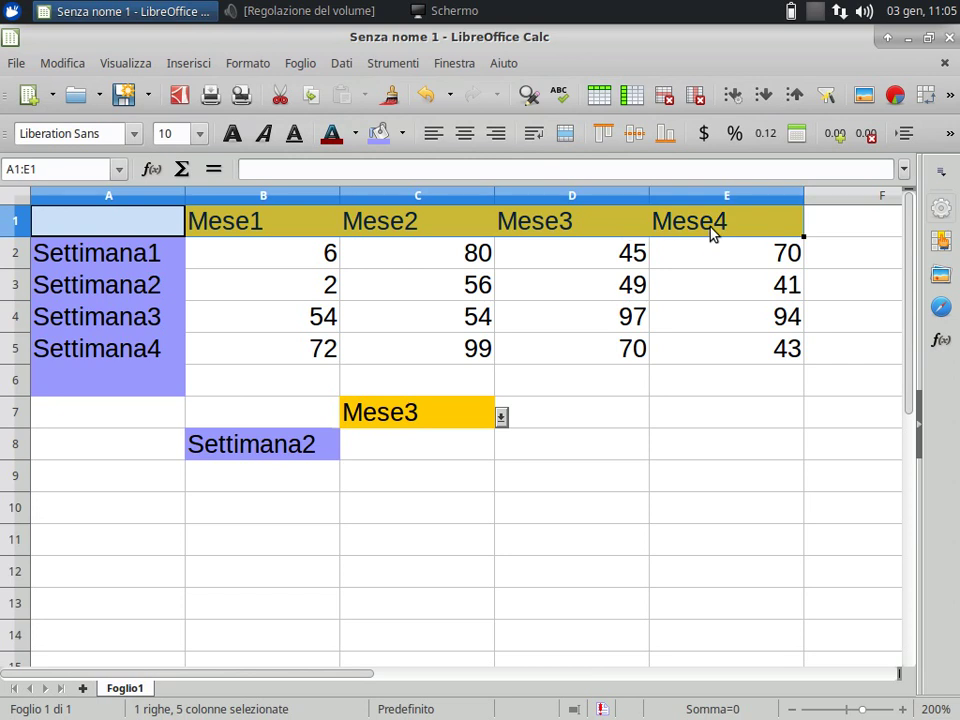
click(306, 447)
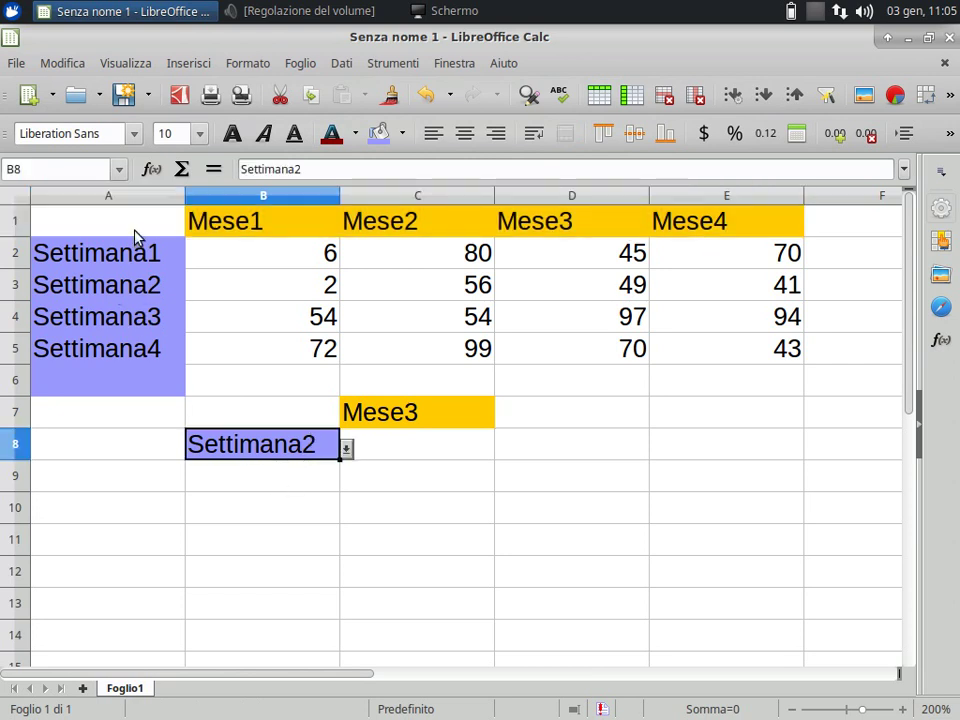
drag(134, 224, 167, 358)
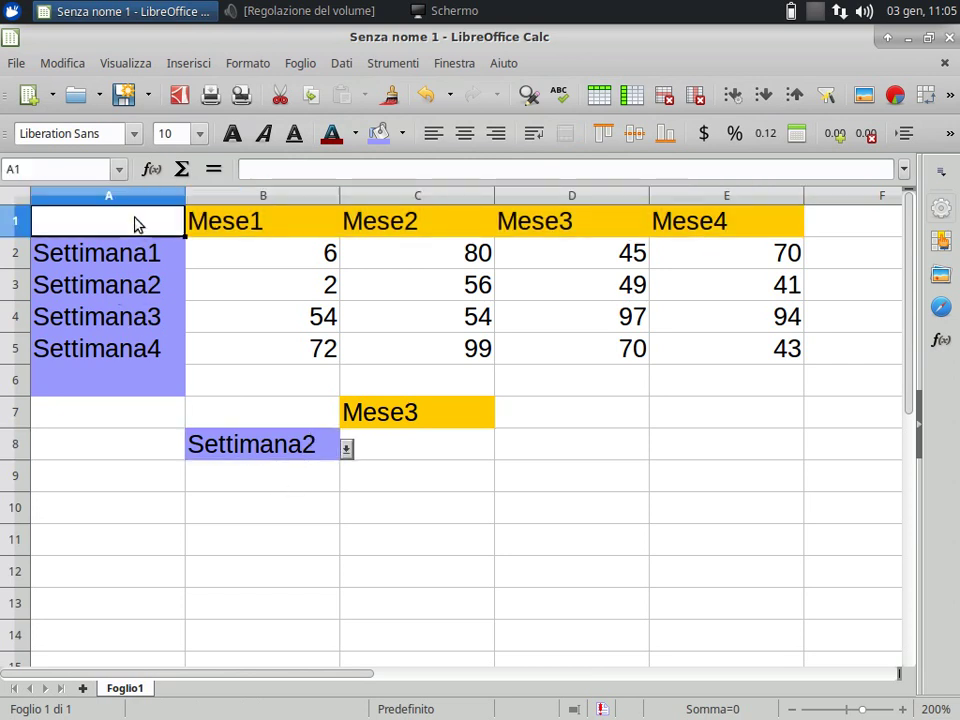
click(297, 466)
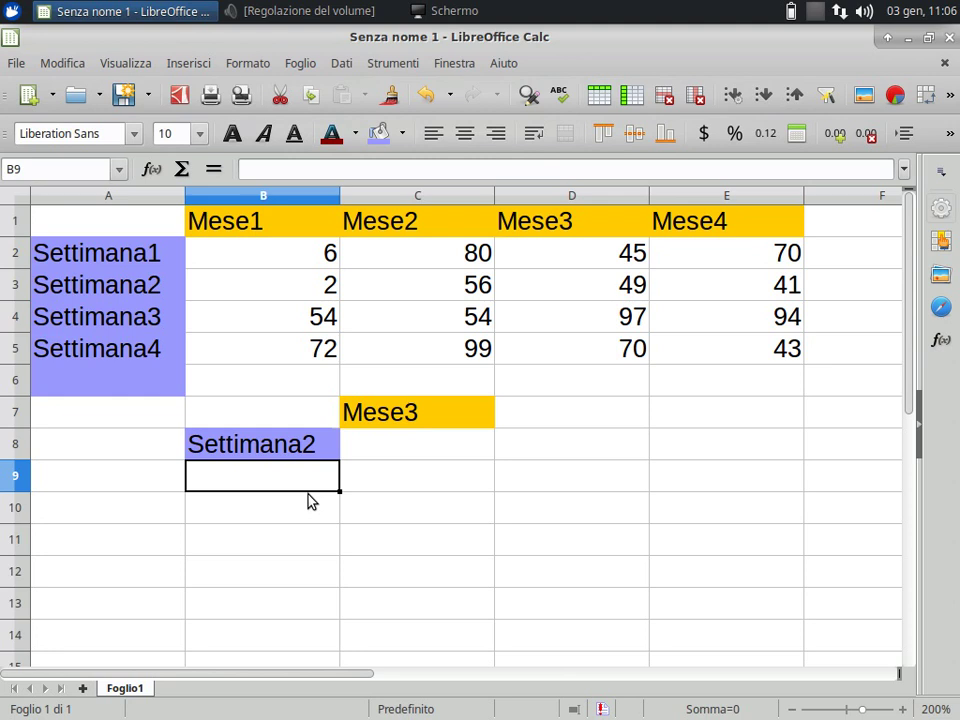
Enter =CONFRONTA(B8;A1:A5) in B9, returning 3 for Settimana2
text(=)
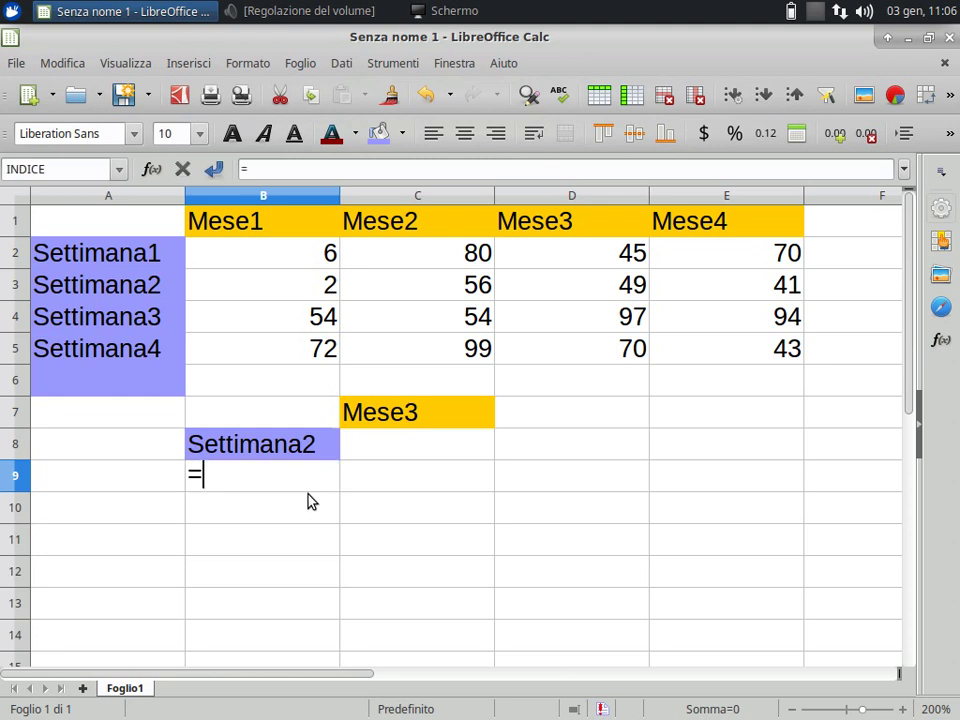
text(confronta)
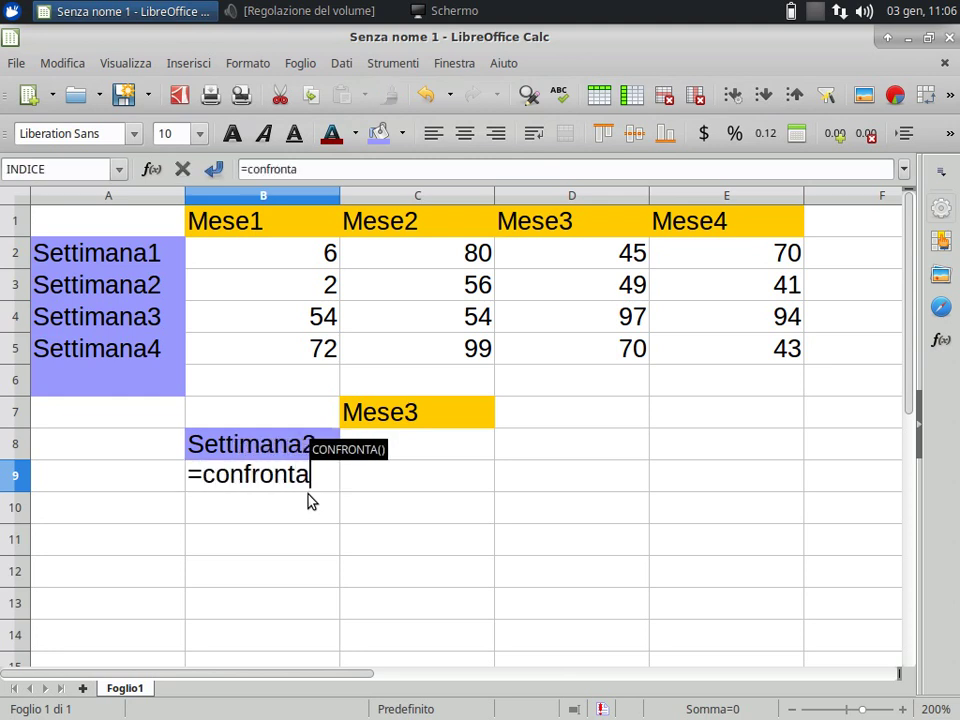
text(()
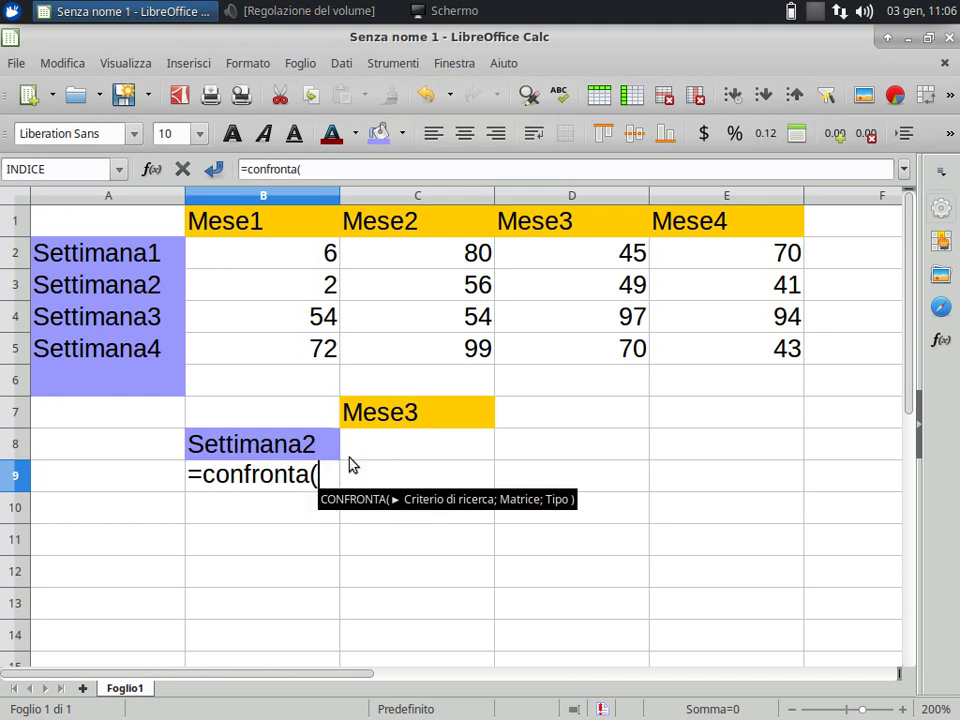
click(284, 450)
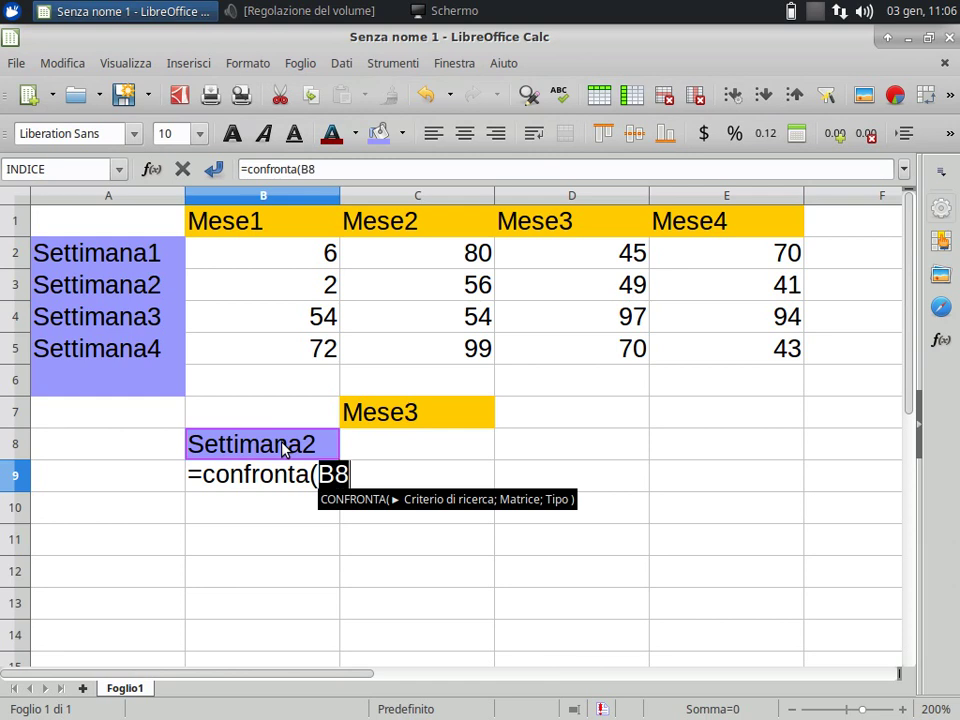
text(;)
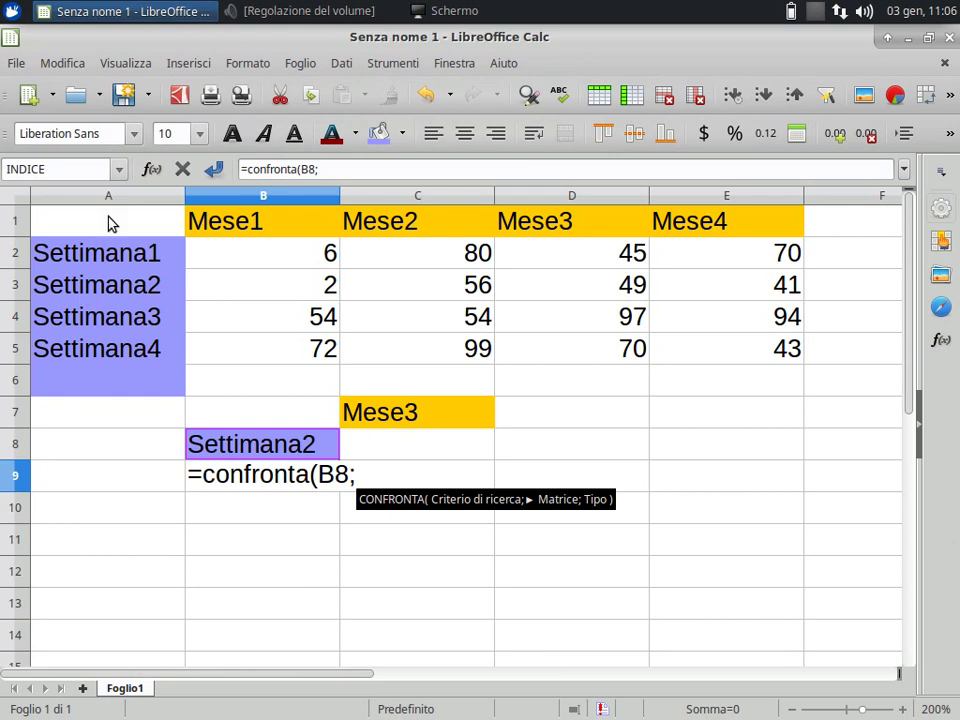
mouse_move(113, 216)
mouse_down()
mouse_move(114, 345)
mouse_move(119, 339)
mouse_up()
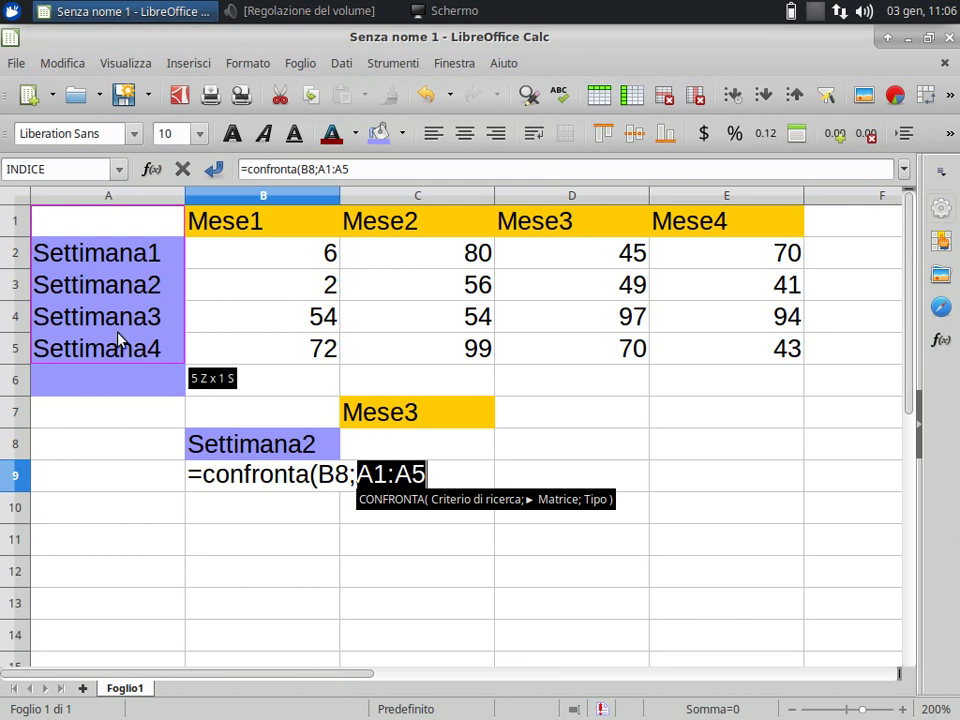
text())
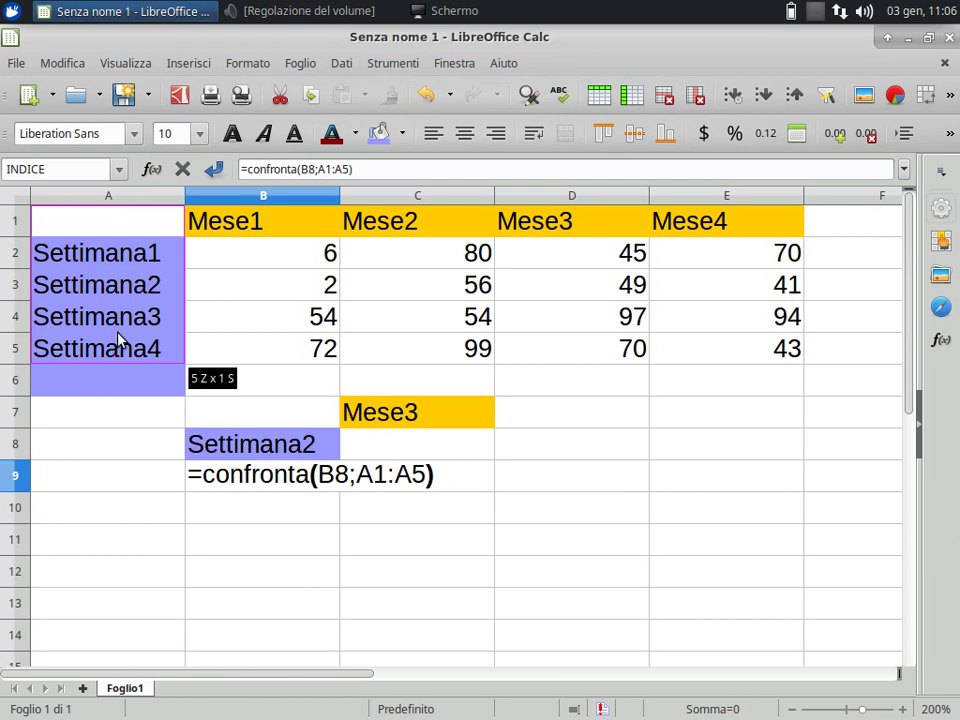
key(Return)
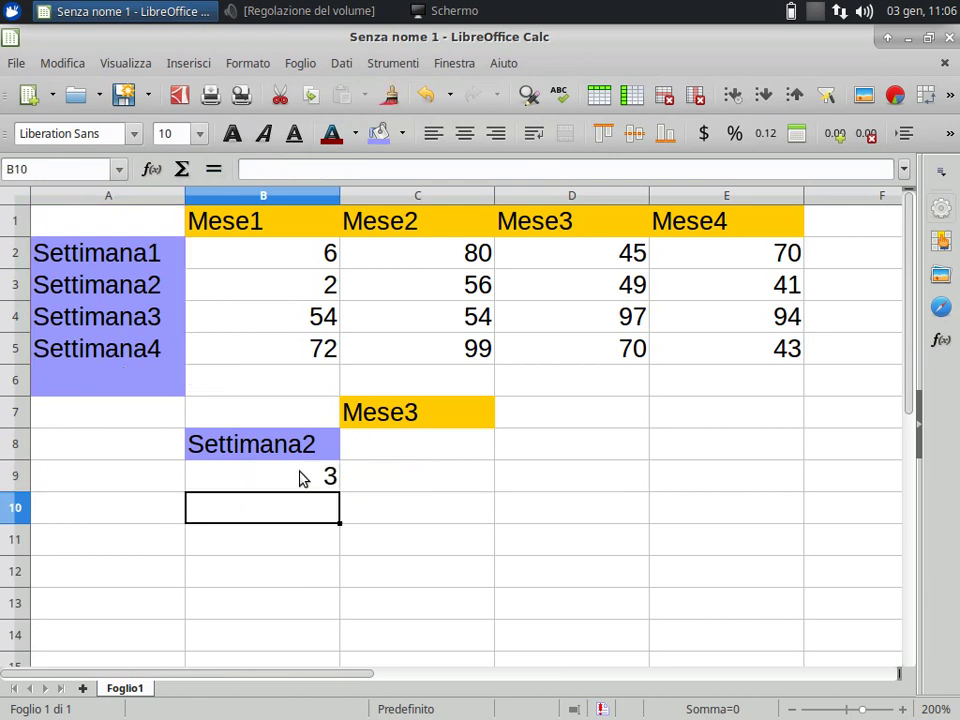
click(302, 476)
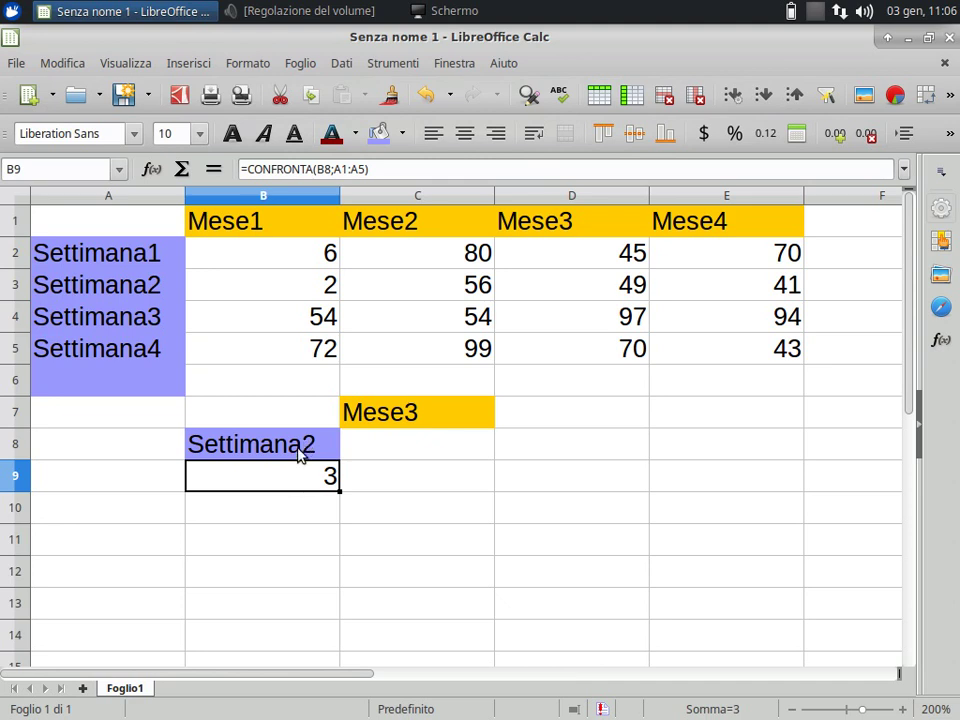
Change B8 to Settimana1 from its list so B9's match result becomes 2
click(110, 228)
click(112, 264)
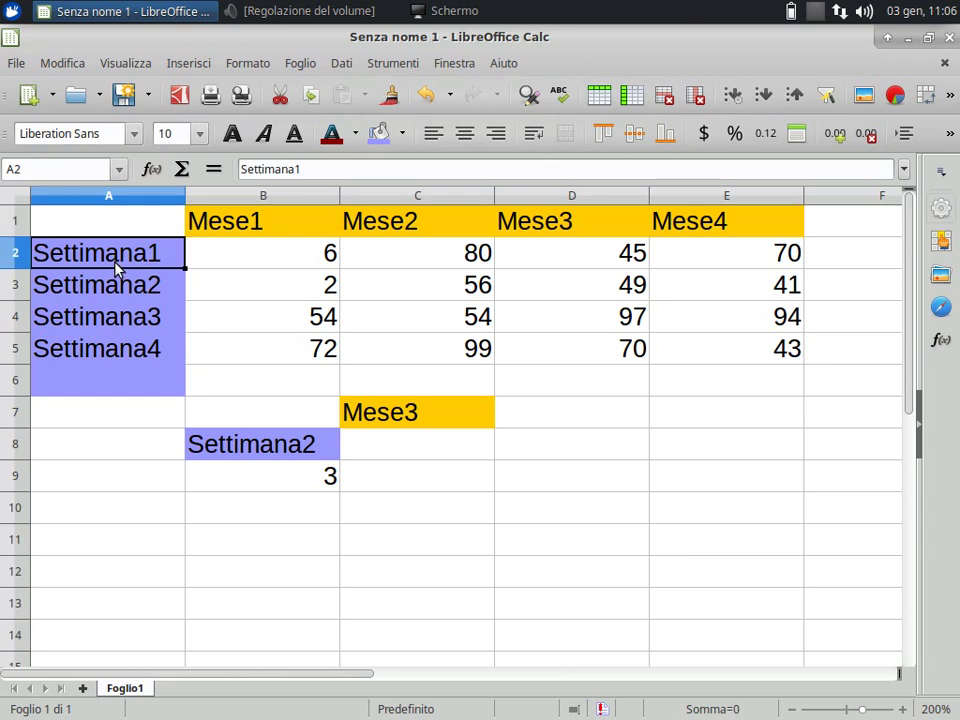
click(102, 290)
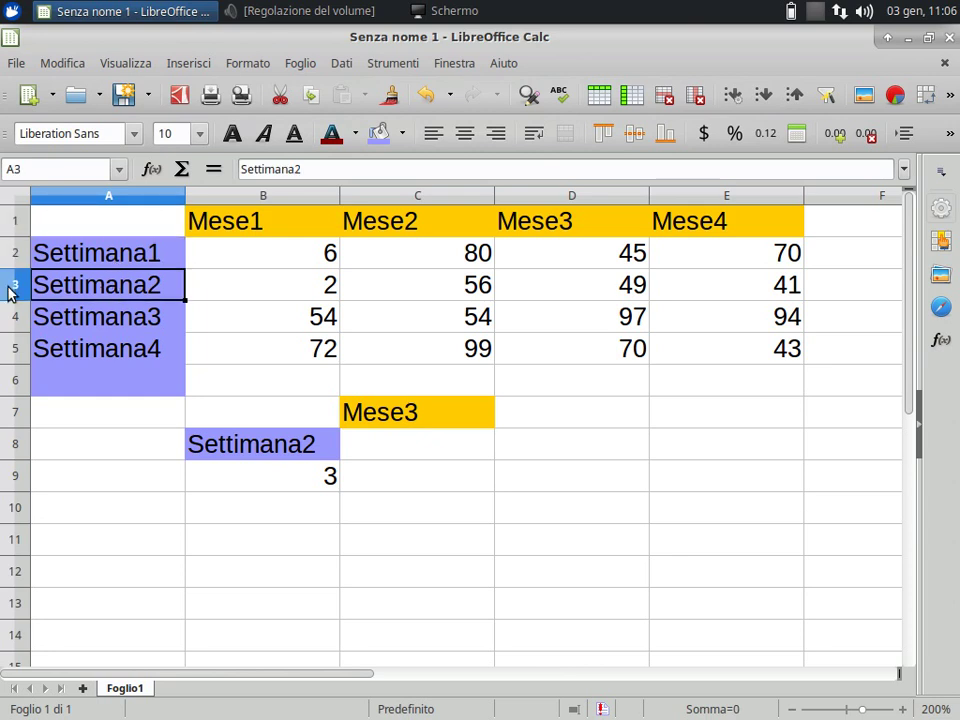
click(338, 449)
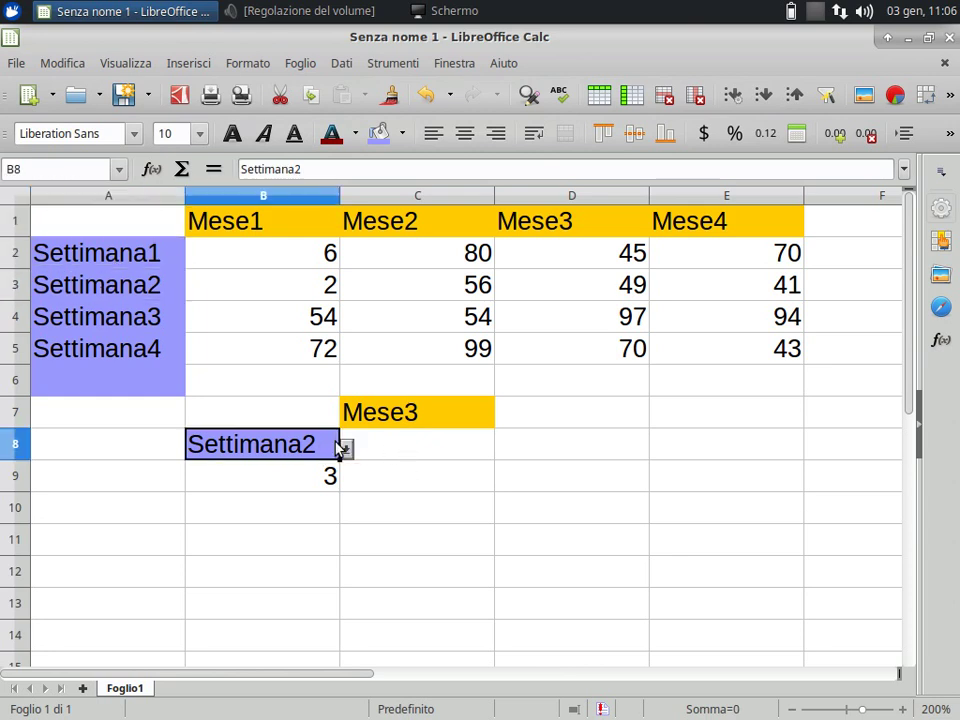
click(344, 449)
click(298, 467)
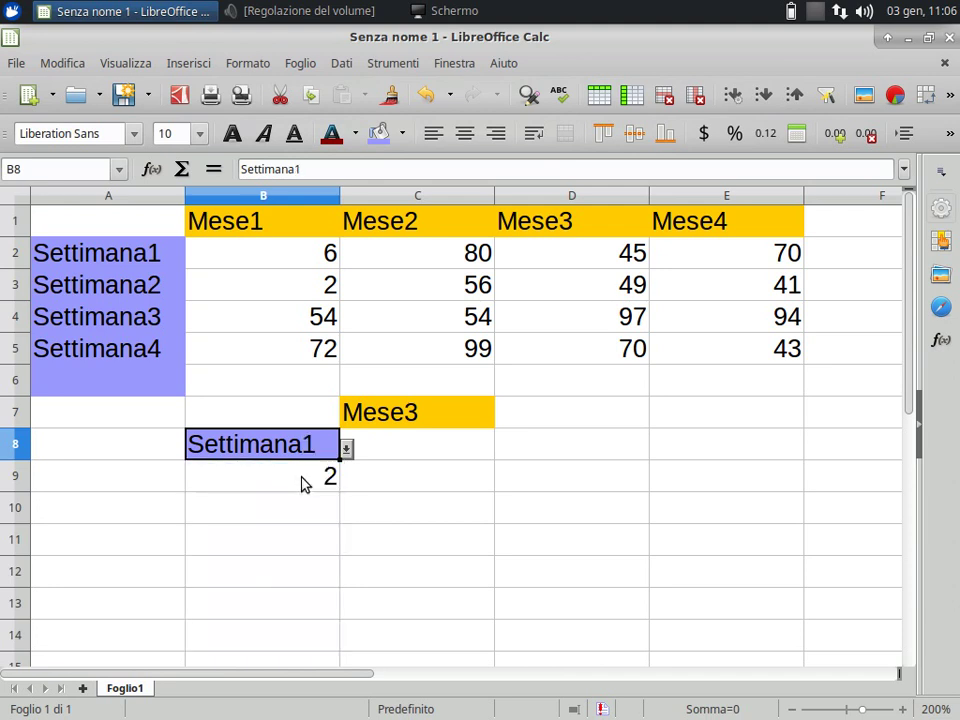
click(316, 477)
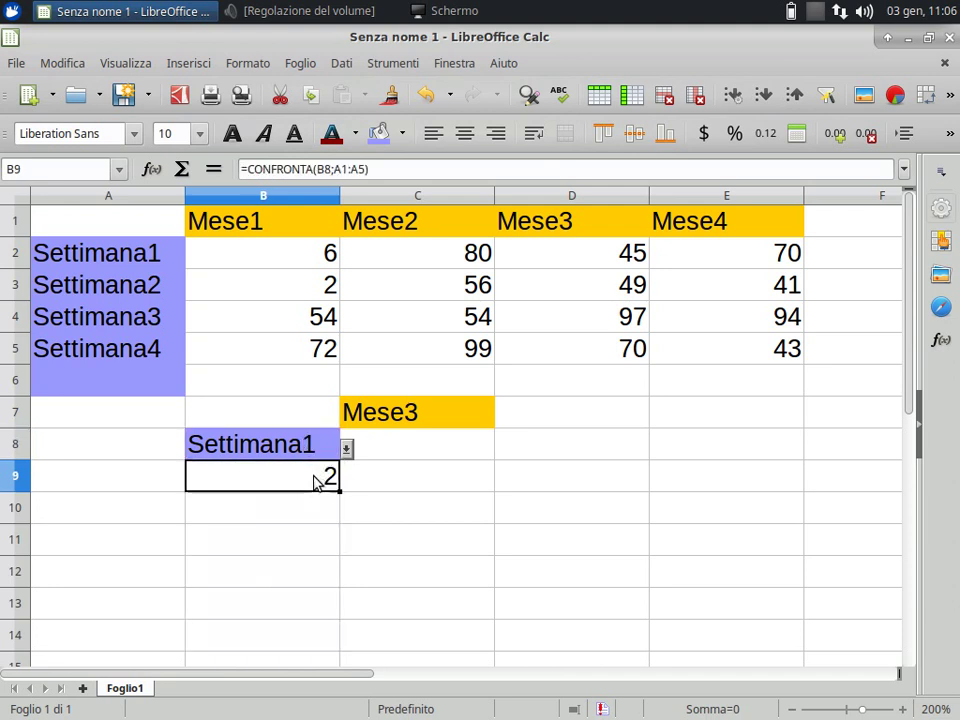
click(440, 387)
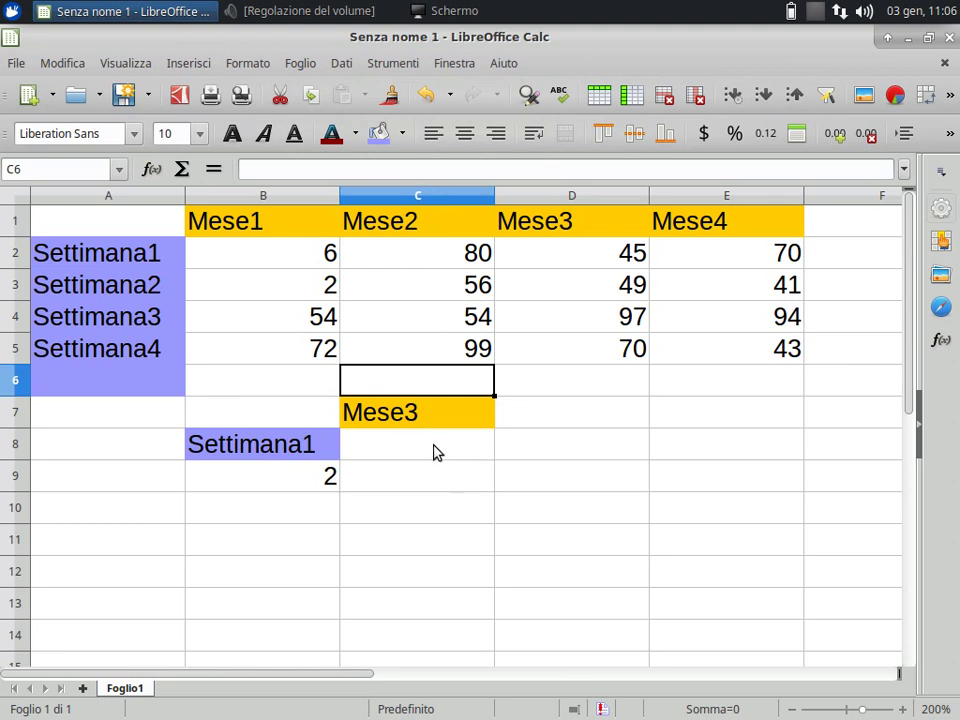
Enter =CONFRONTA(C7;A1:E1) in C6, fixing typos in the function name
text(=)
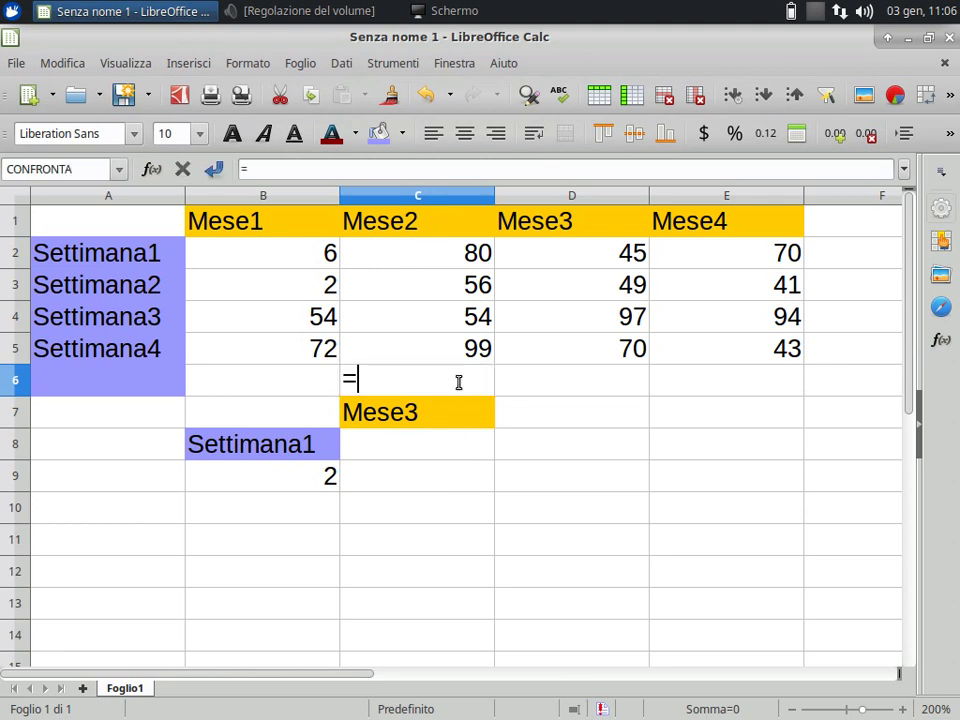
text(confrotn)
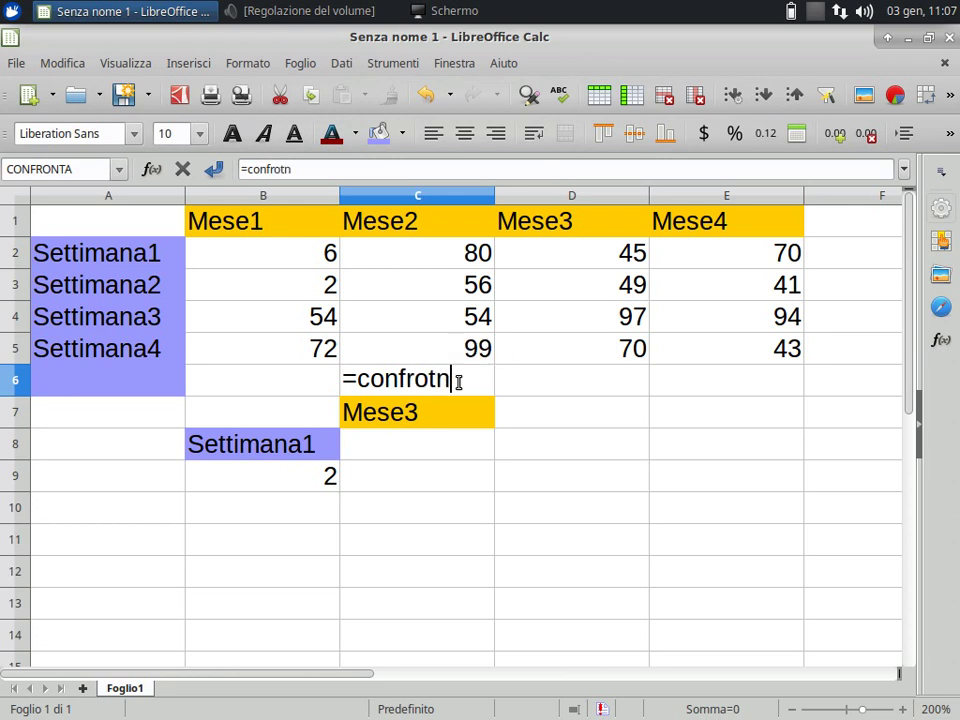
key(BackSpace)
key(BackSpace)
text(nta<)
key(BackSpace)
text(()
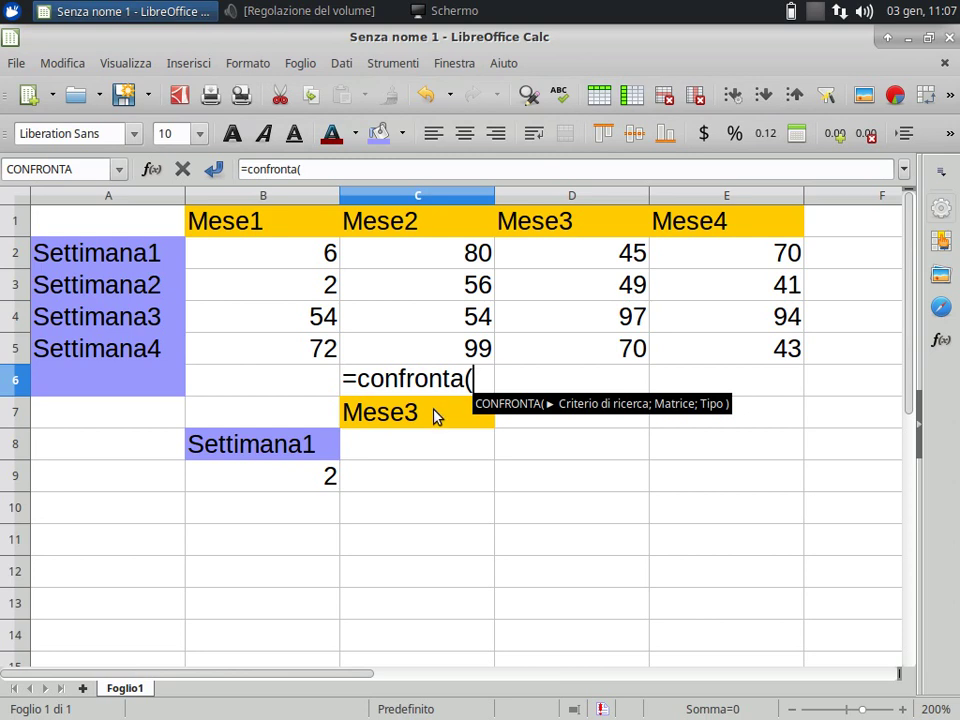
click(435, 416)
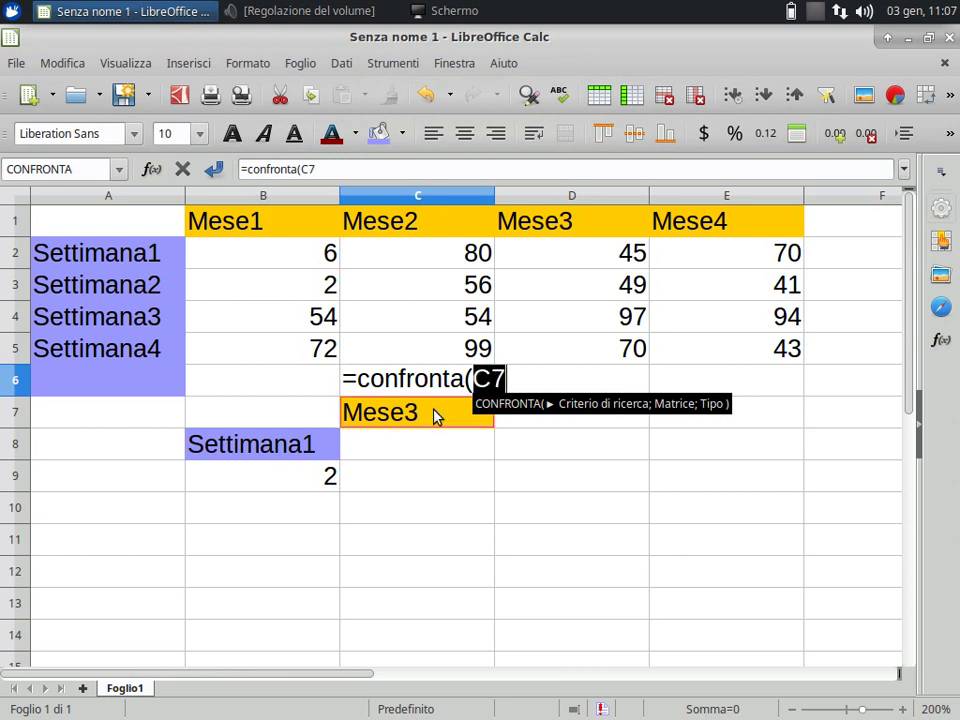
text(;)
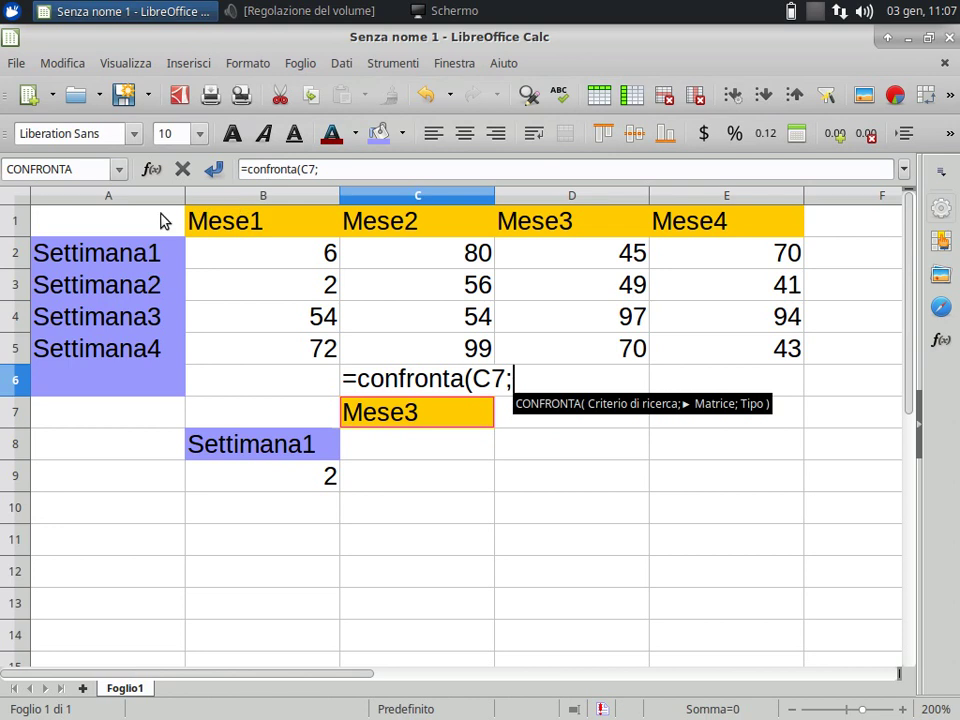
drag(163, 220, 679, 219)
text())
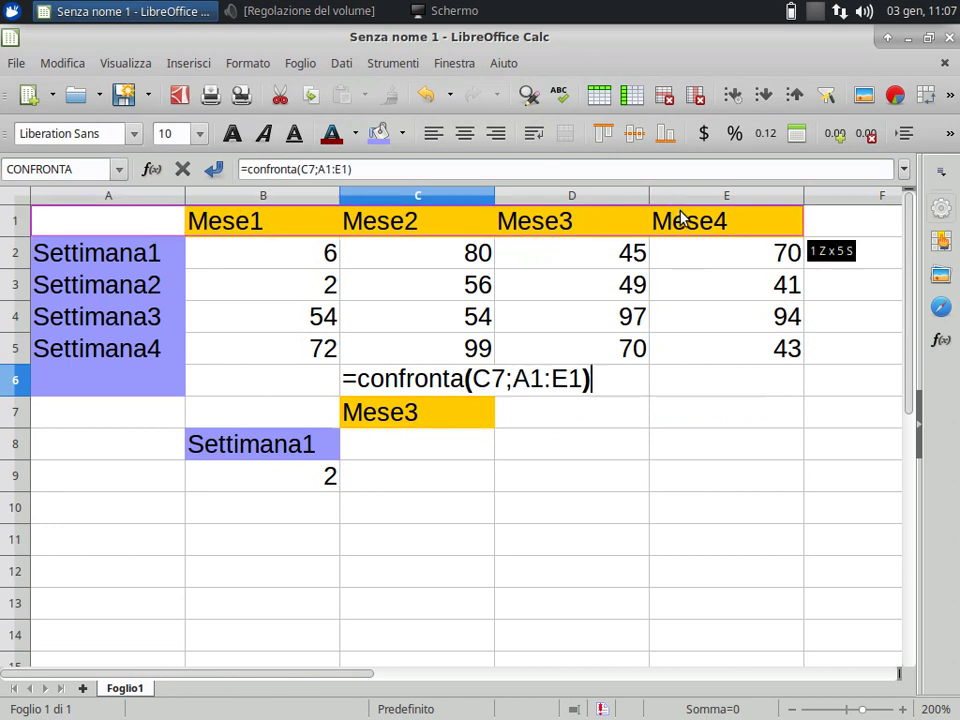
key(Return)
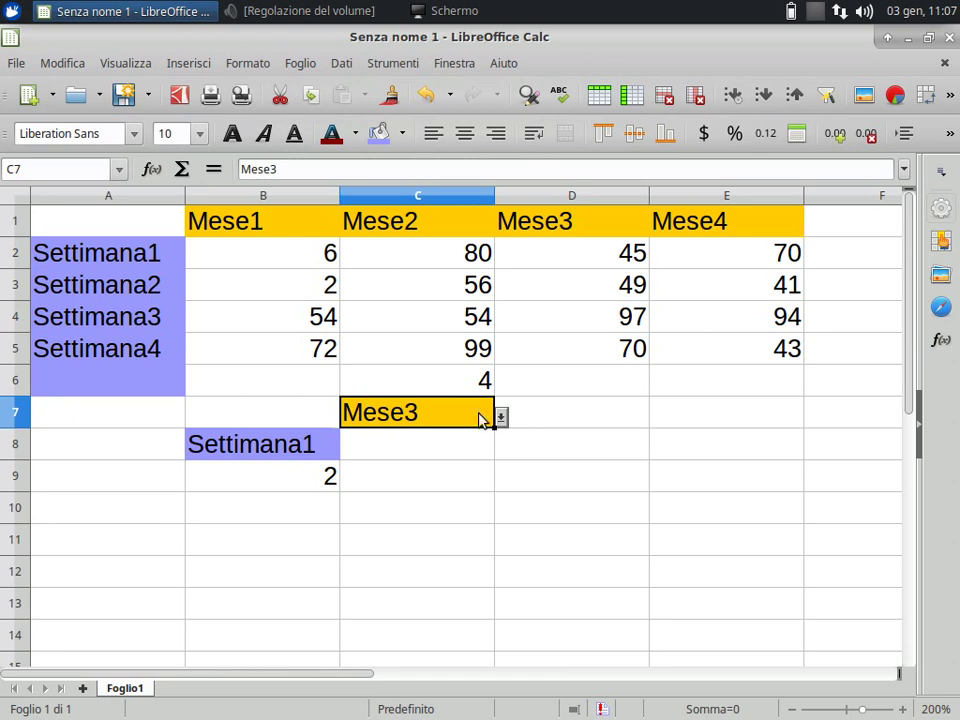
Point out the header cells A1 to D1 to show Mese3's position
click(117, 233)
click(253, 227)
click(418, 223)
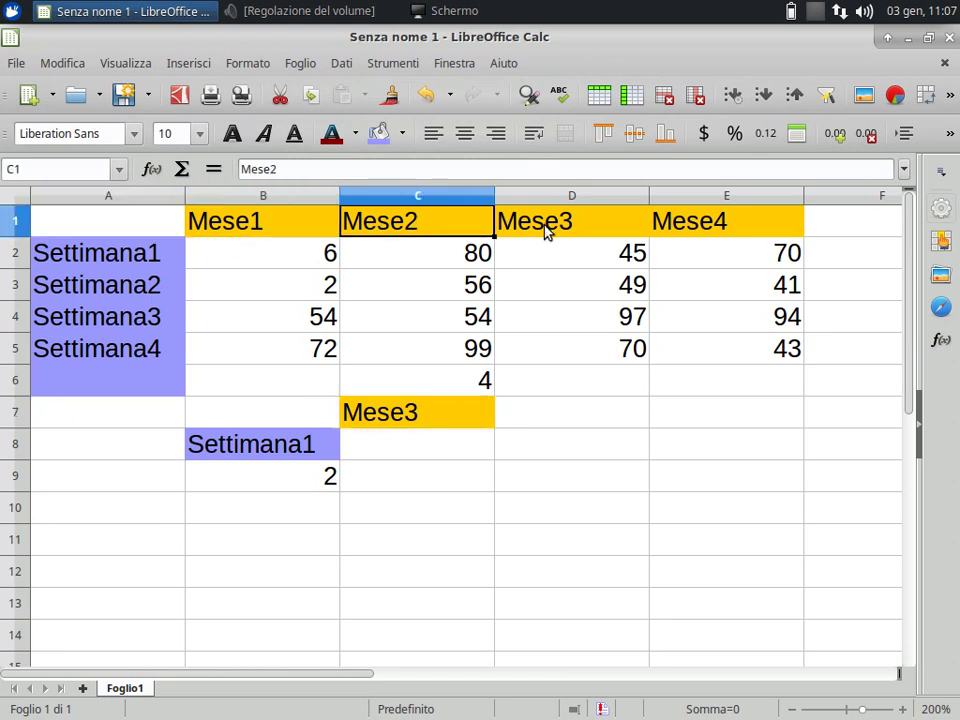
click(546, 229)
Enter =INDICE(A1:E5;B9;C6) in C8 so it returns 45 for Settimana1 and Mese3
click(464, 449)
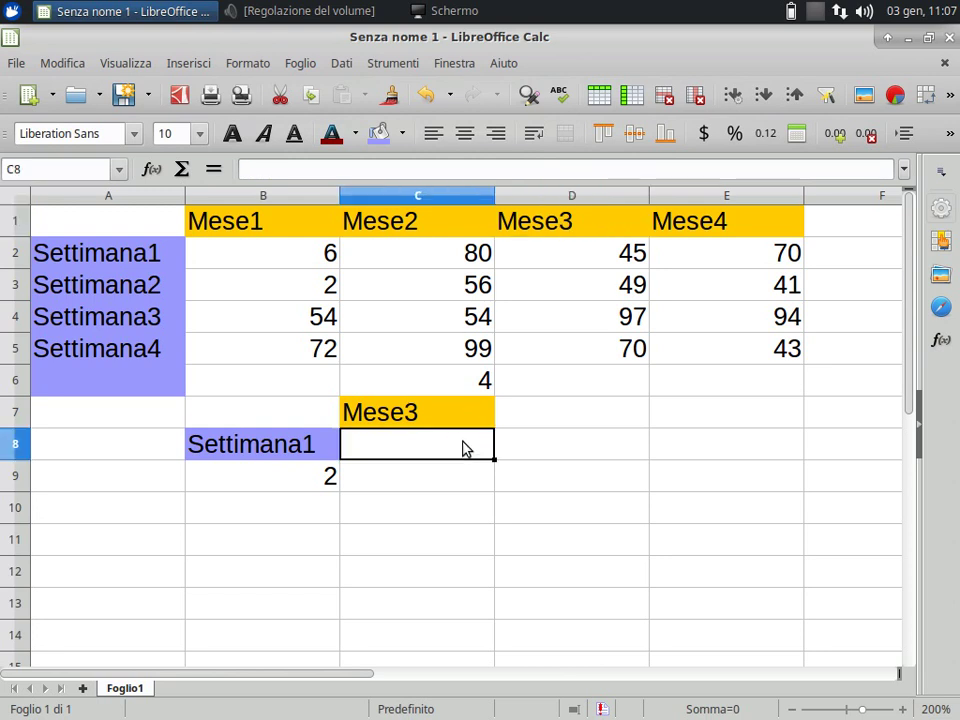
text(=)
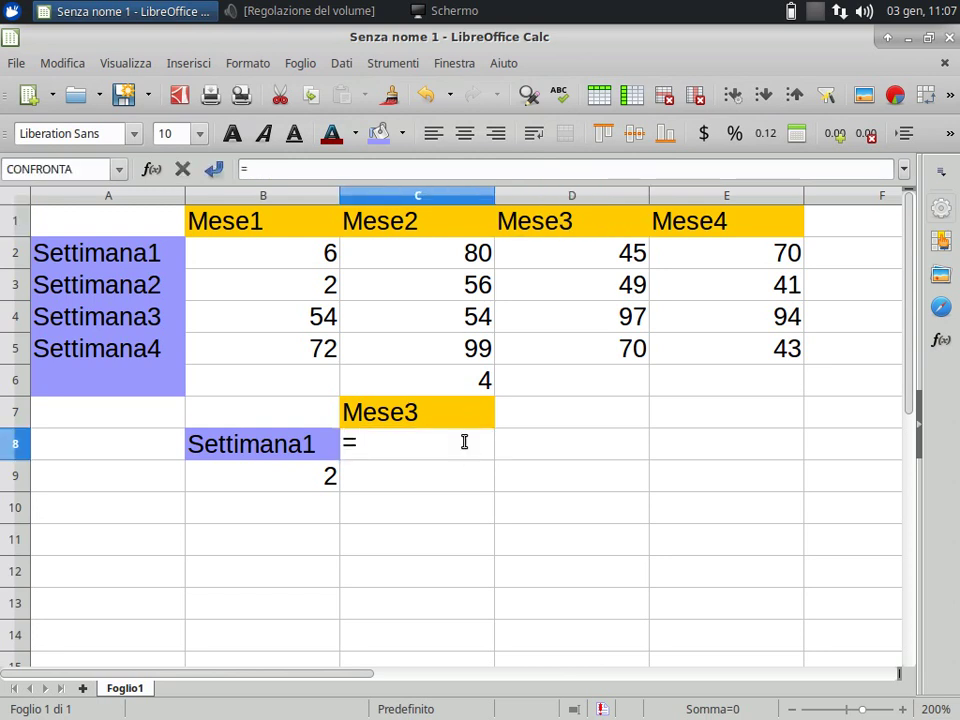
text(indice)
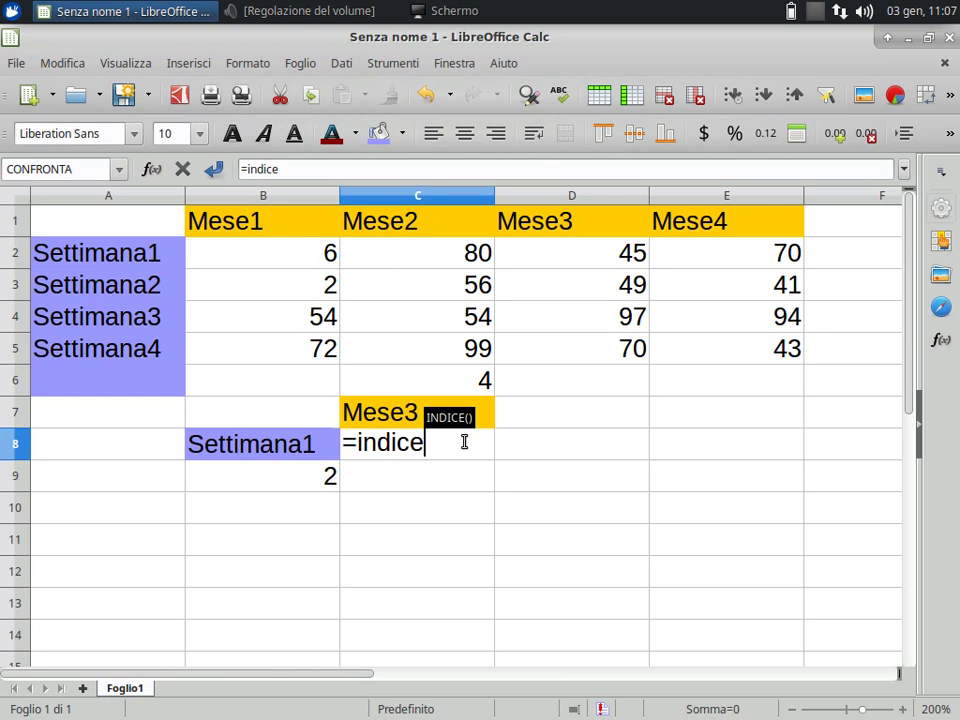
text(()
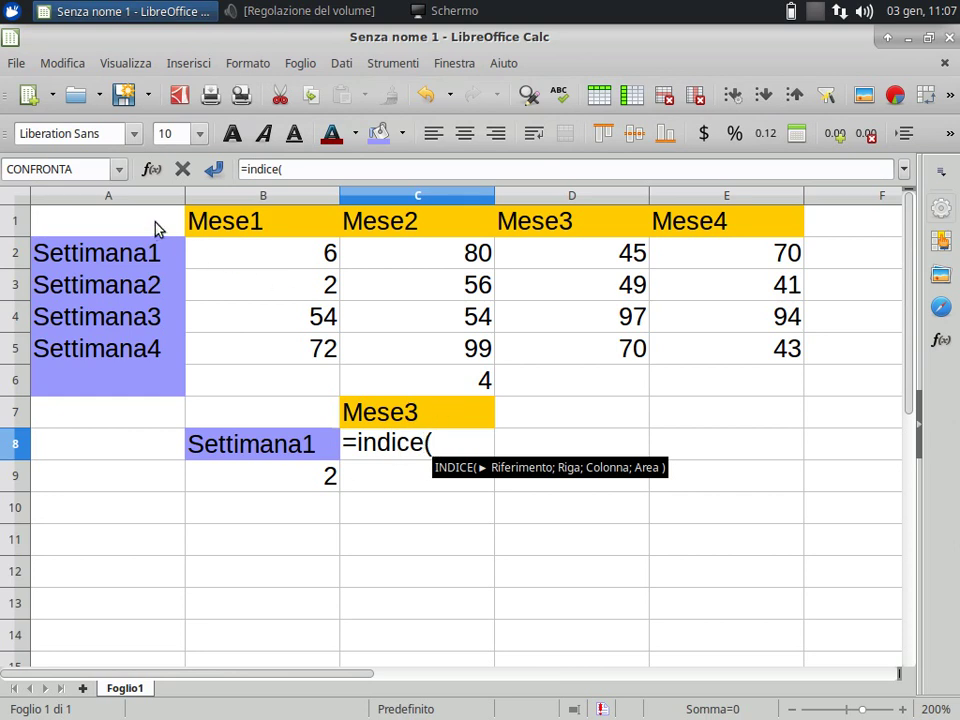
mouse_move(155, 224)
mouse_down()
mouse_move(414, 352)
mouse_move(746, 327)
mouse_up()
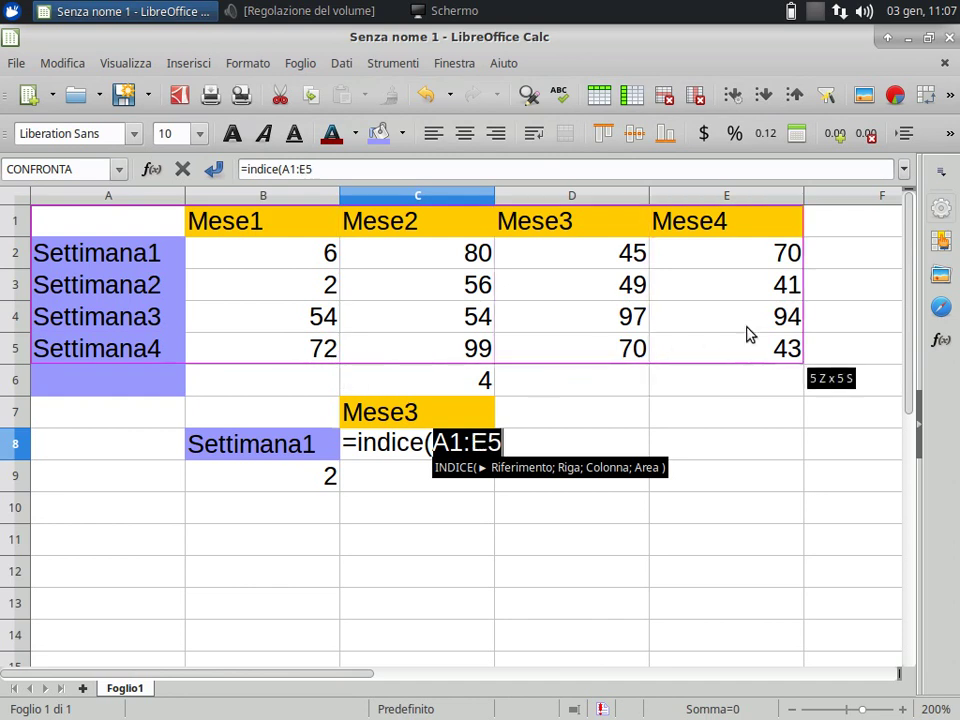
text(;)
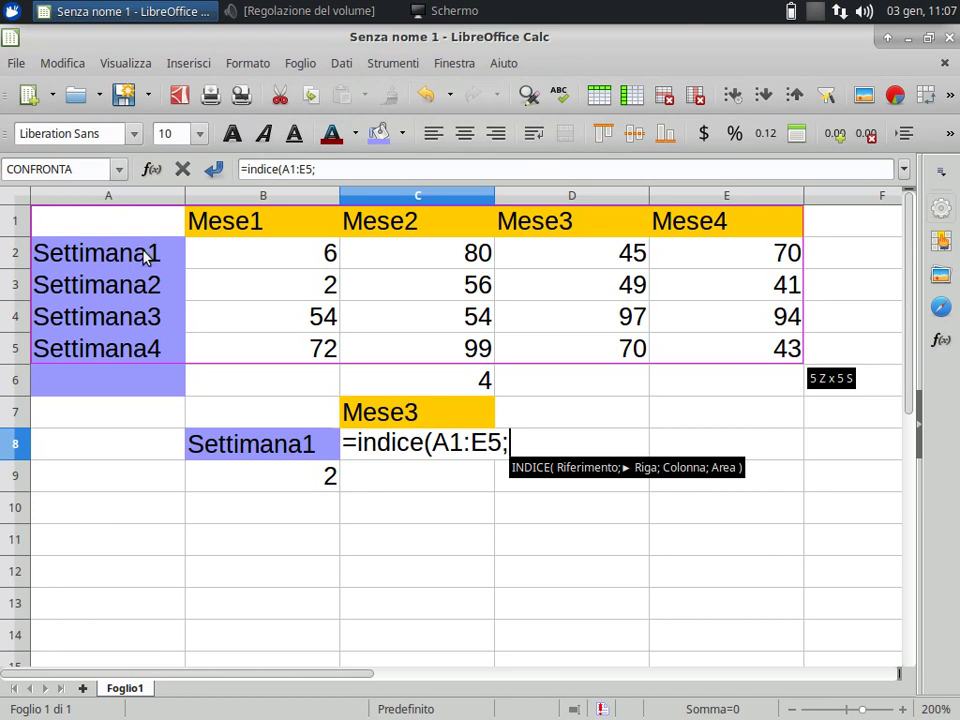
click(331, 478)
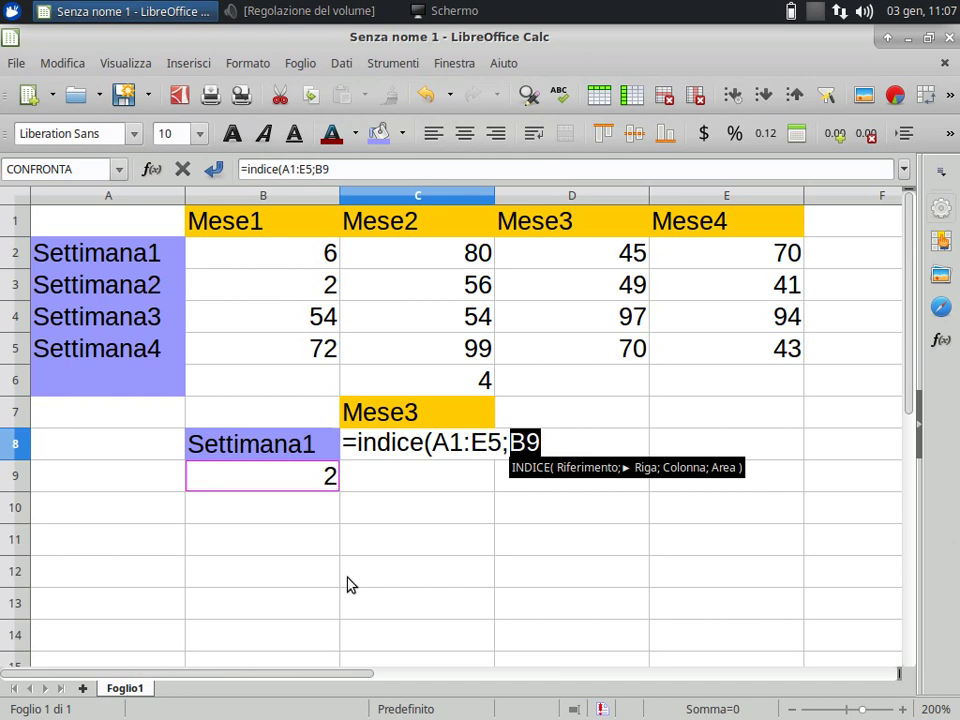
text(;)
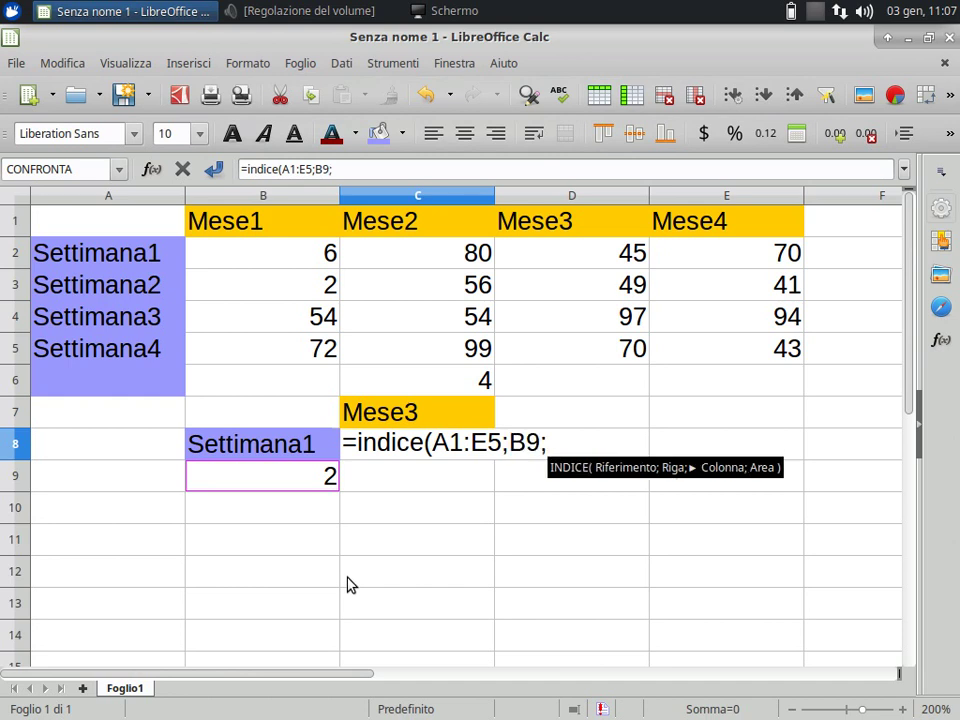
click(465, 386)
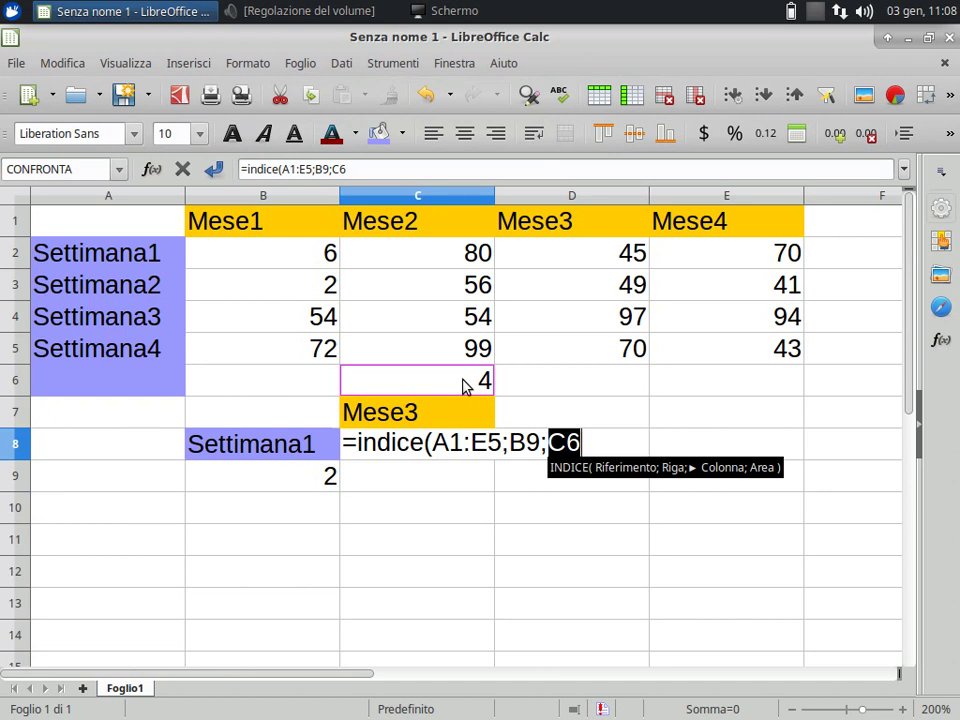
text())
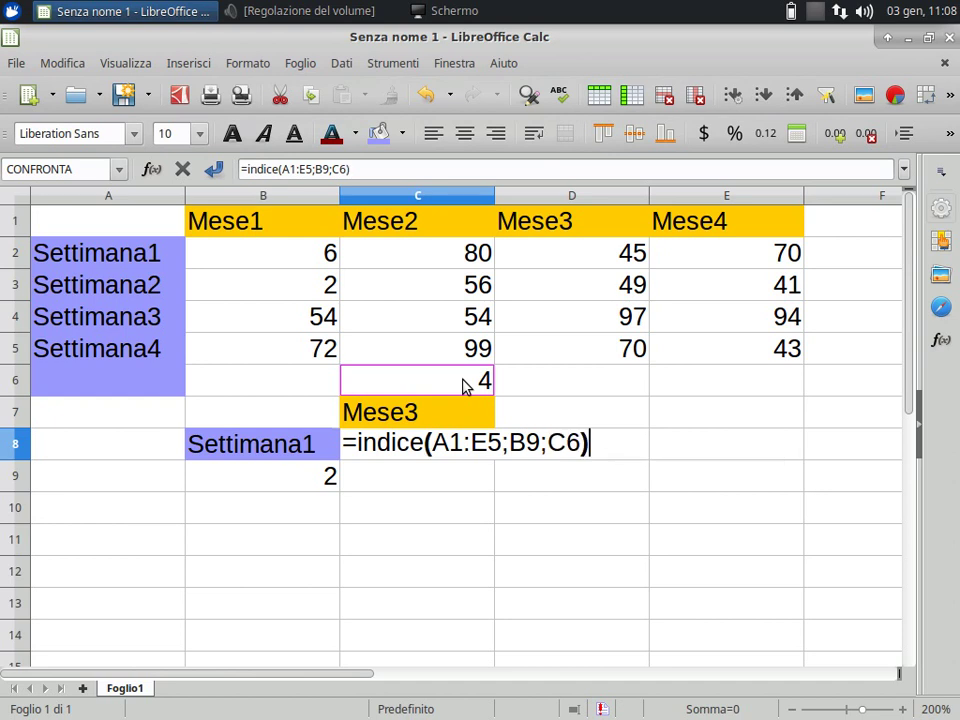
key(Return)
click(484, 455)
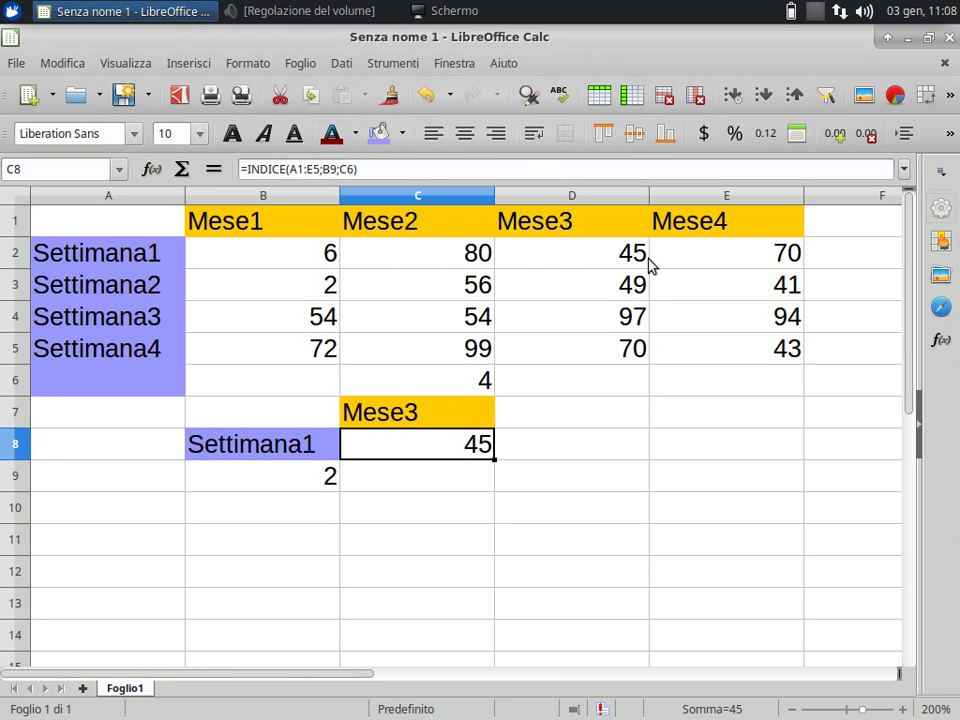
Change the month in C7 to Mese1 and check that C8 now shows 6
click(460, 420)
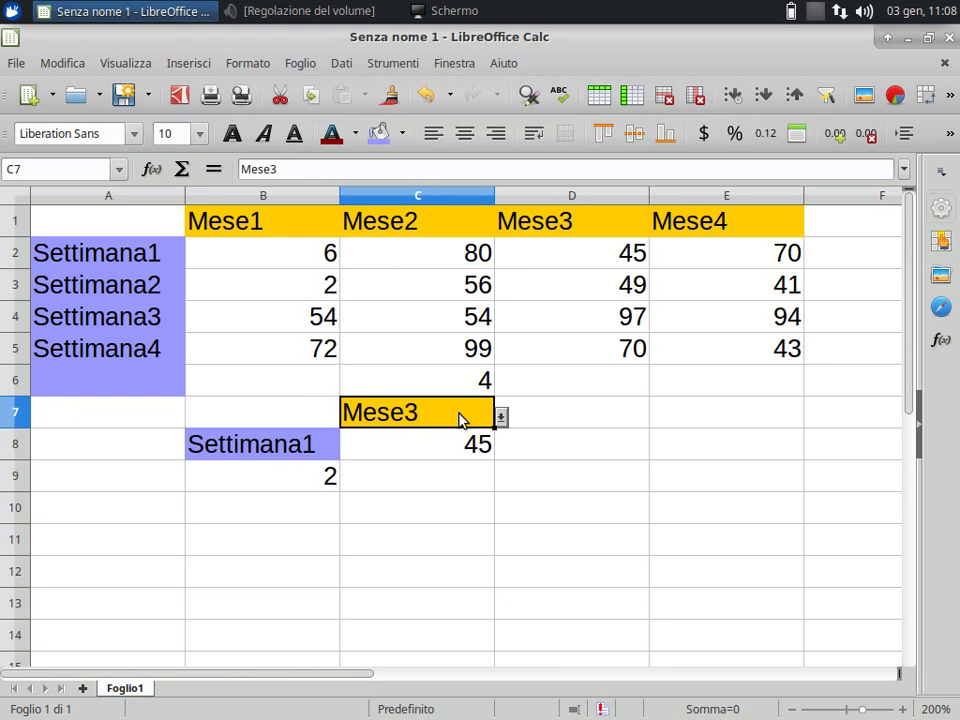
click(500, 417)
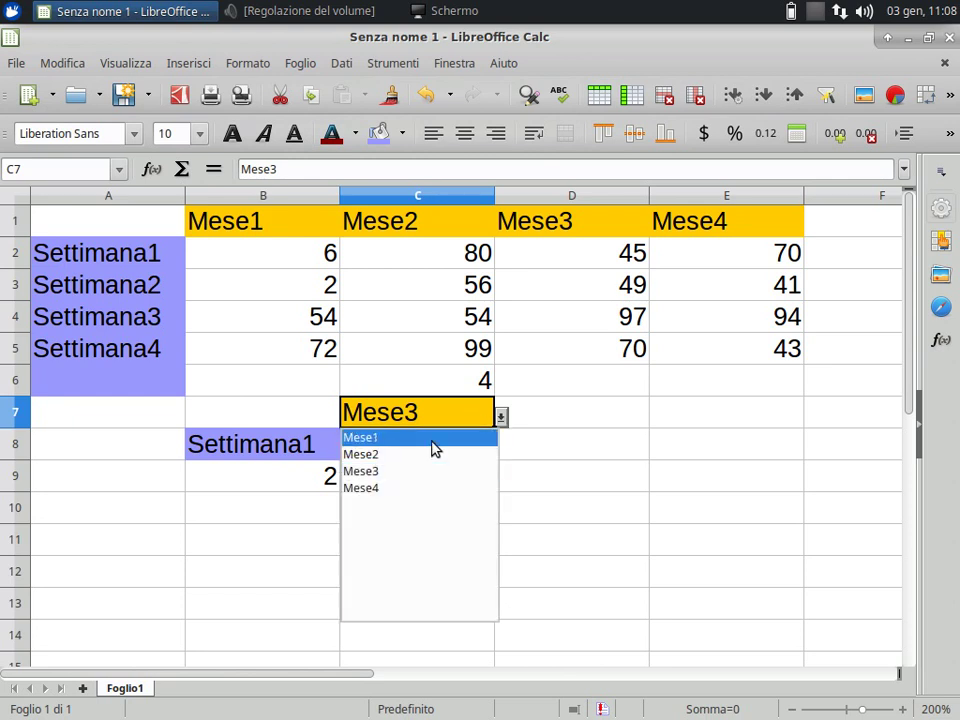
click(434, 448)
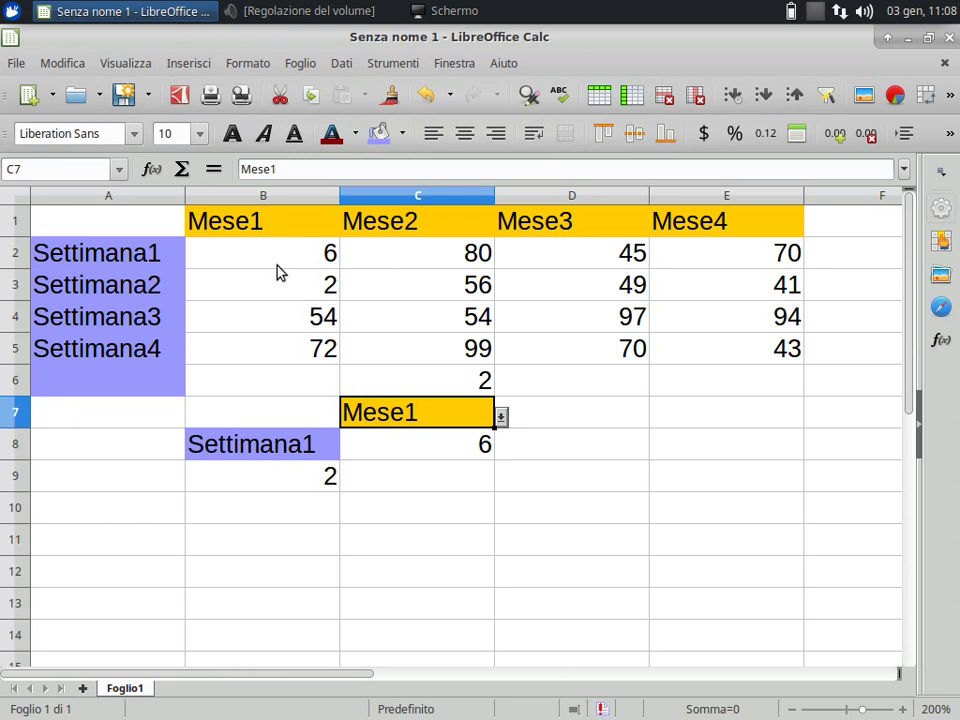
click(426, 454)
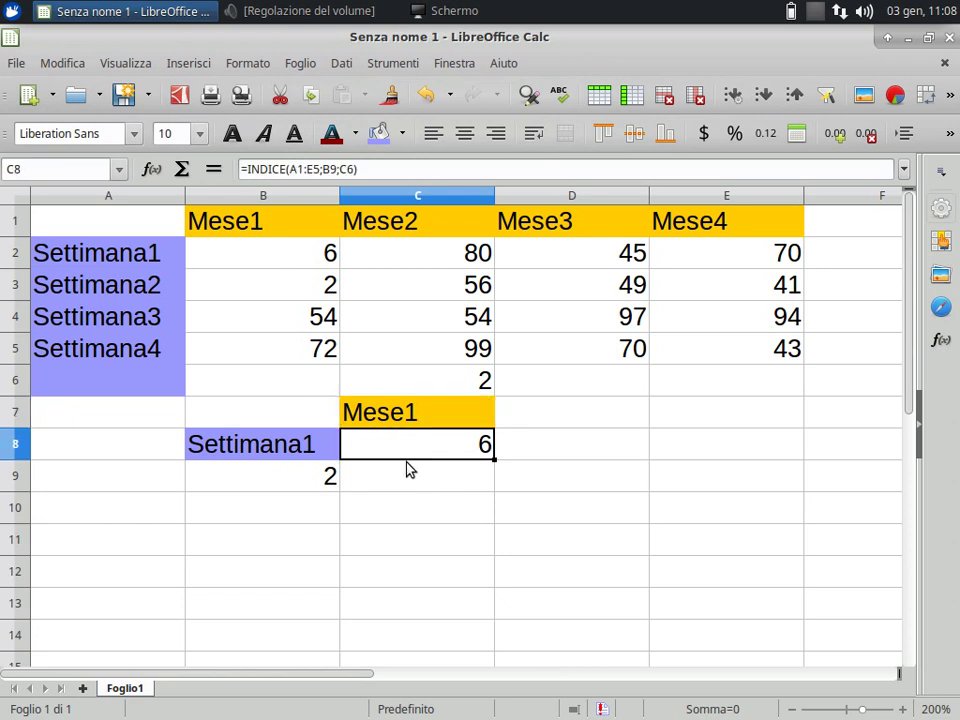
click(396, 508)
click(400, 450)
Add a conditional format condition on B2:E5: cell value equal to $Foglio1.$C$8
drag(297, 255, 710, 360)
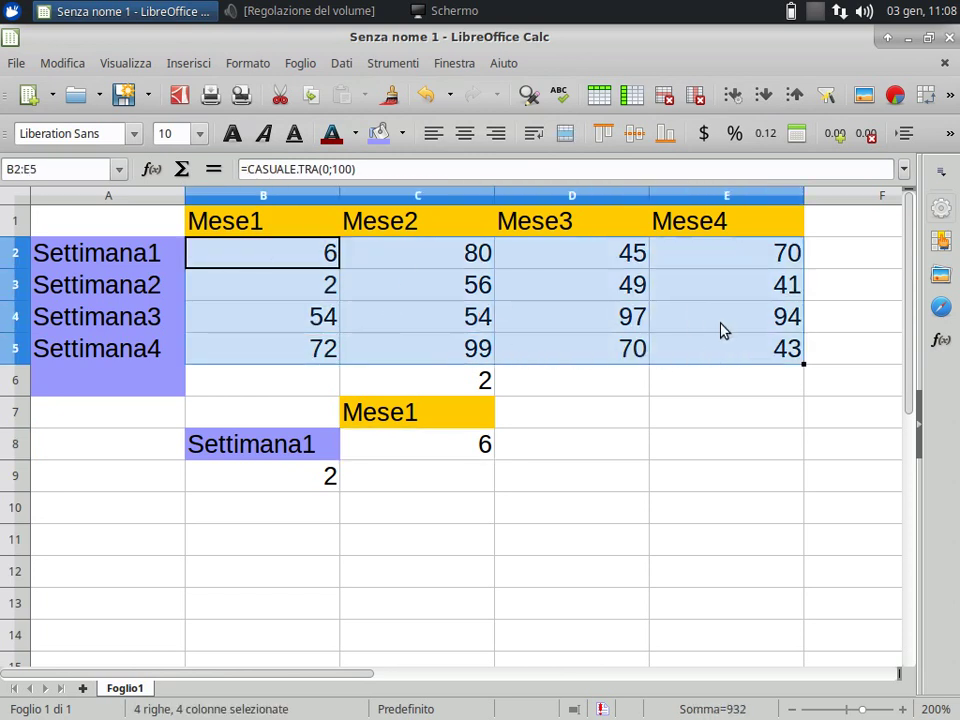
click(250, 65)
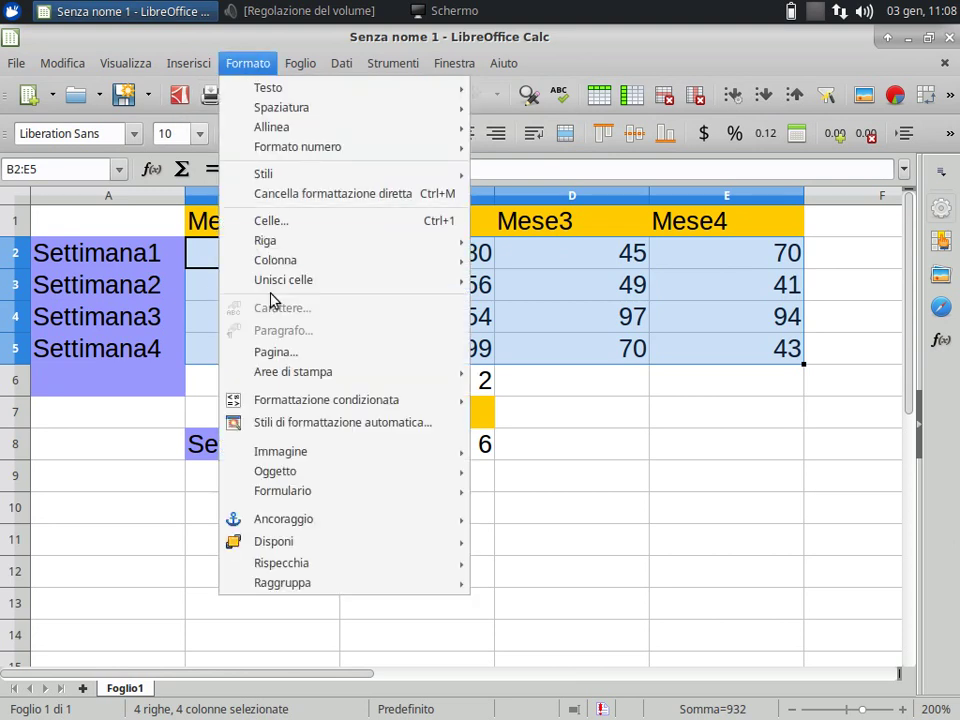
mouse_move(266, 400)
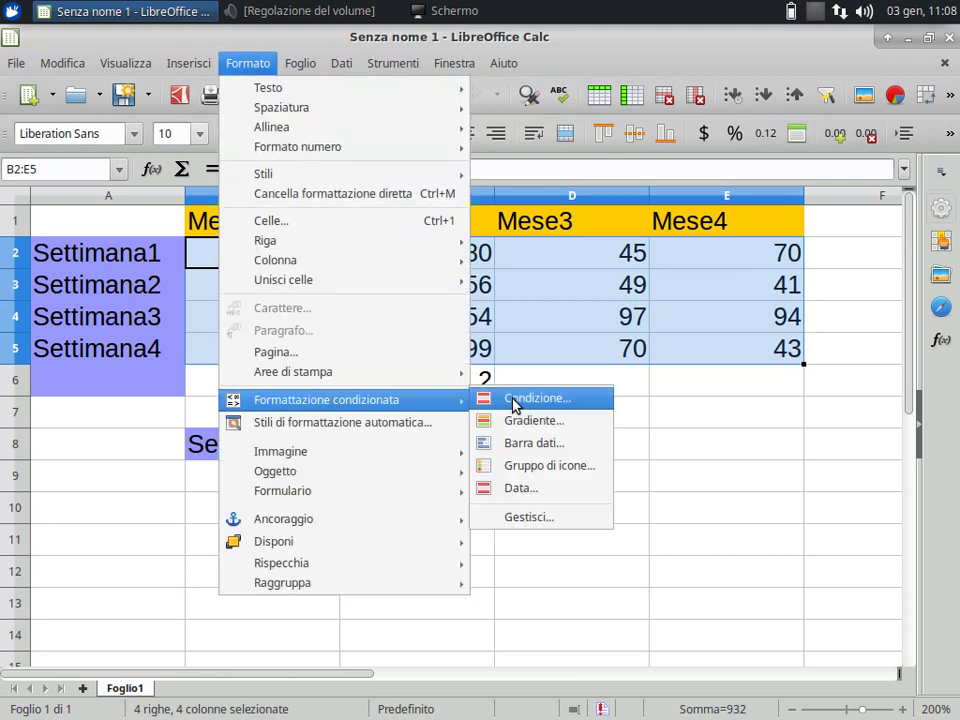
click(517, 404)
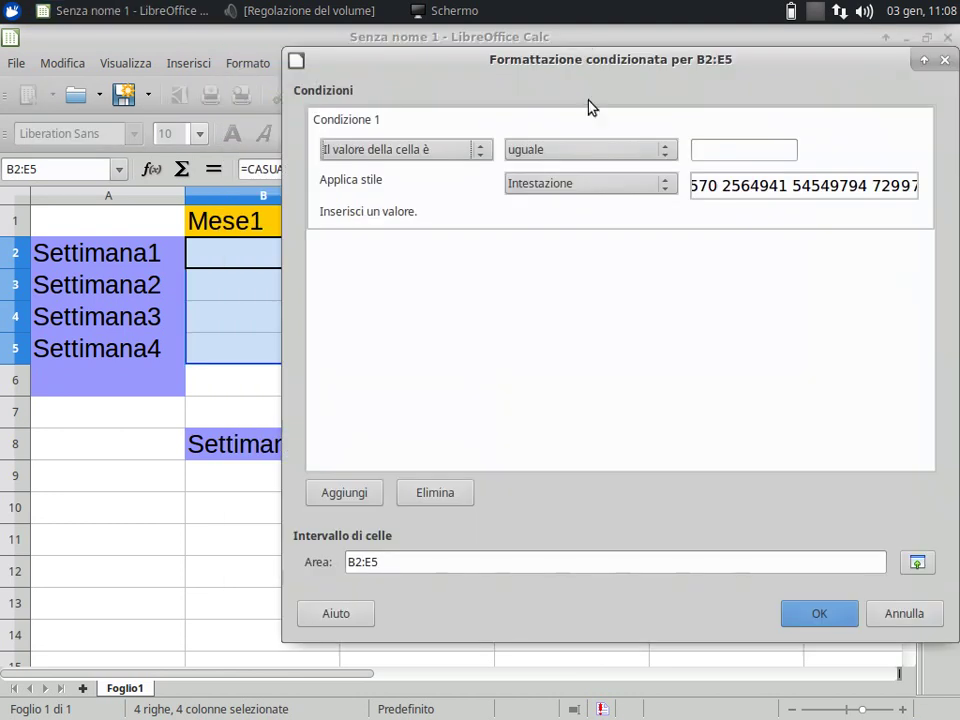
drag(681, 58, 906, 102)
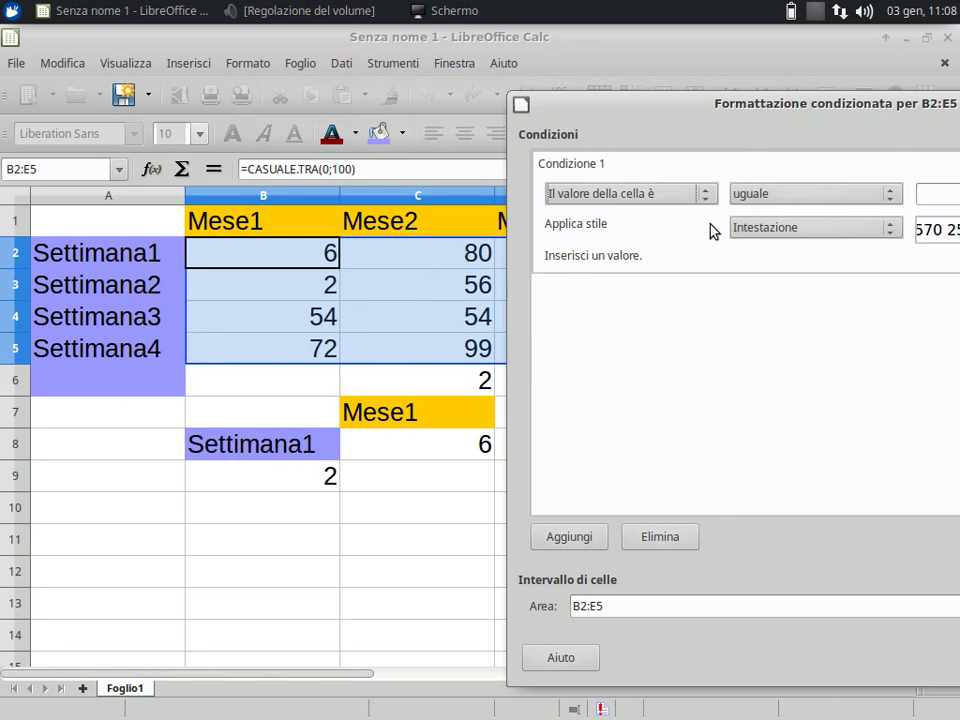
click(922, 192)
click(437, 448)
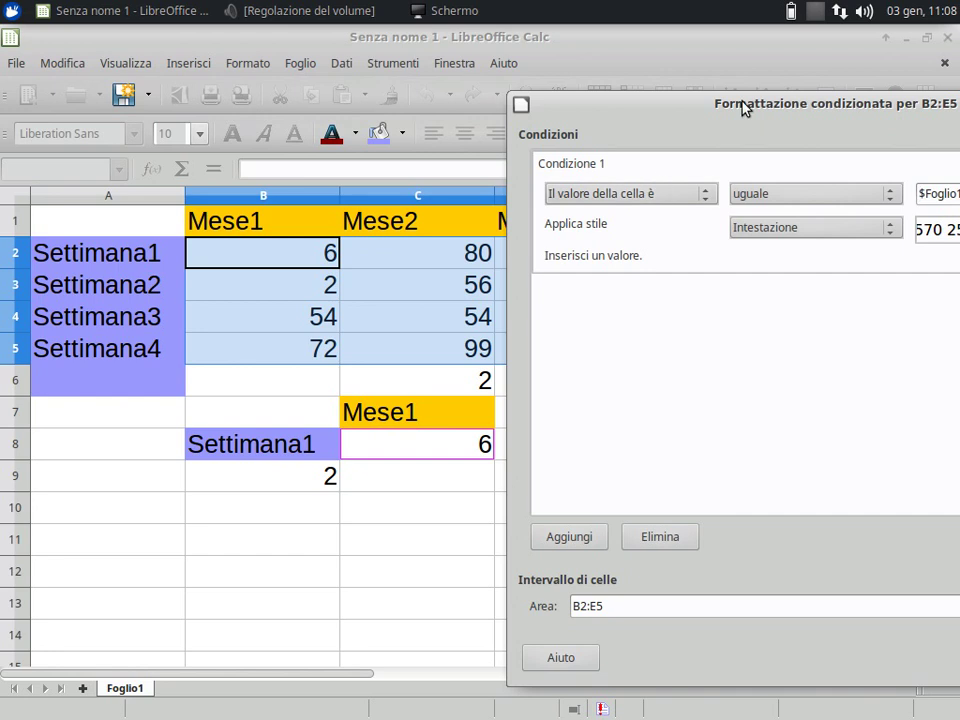
drag(761, 101, 401, 37)
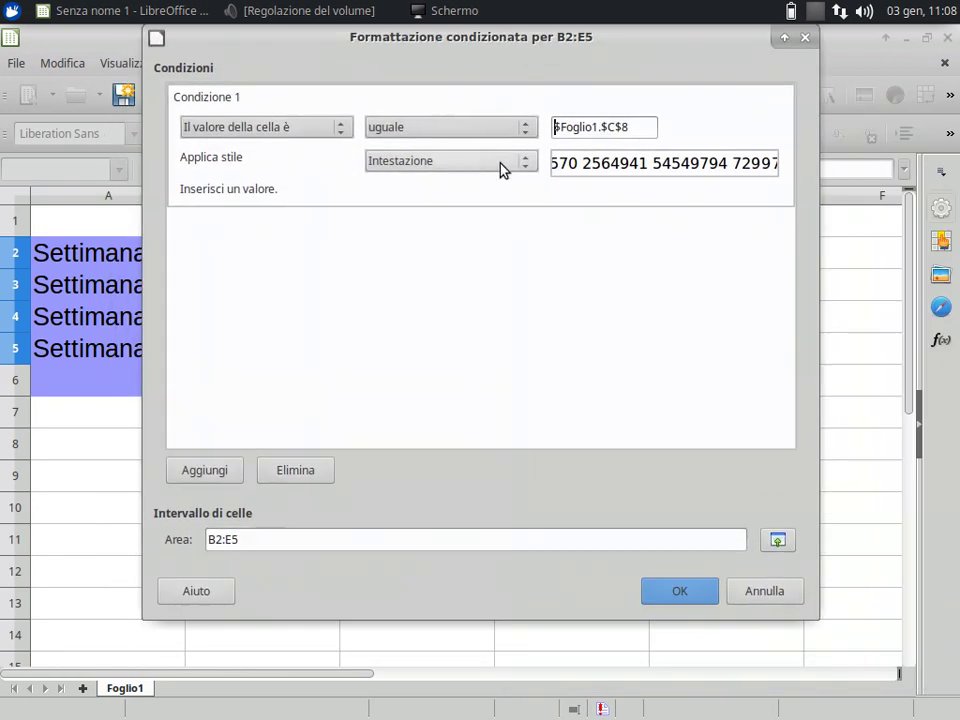
Create new style Senza nome1 with bold text and a Blu 3 background for the condition
click(527, 166)
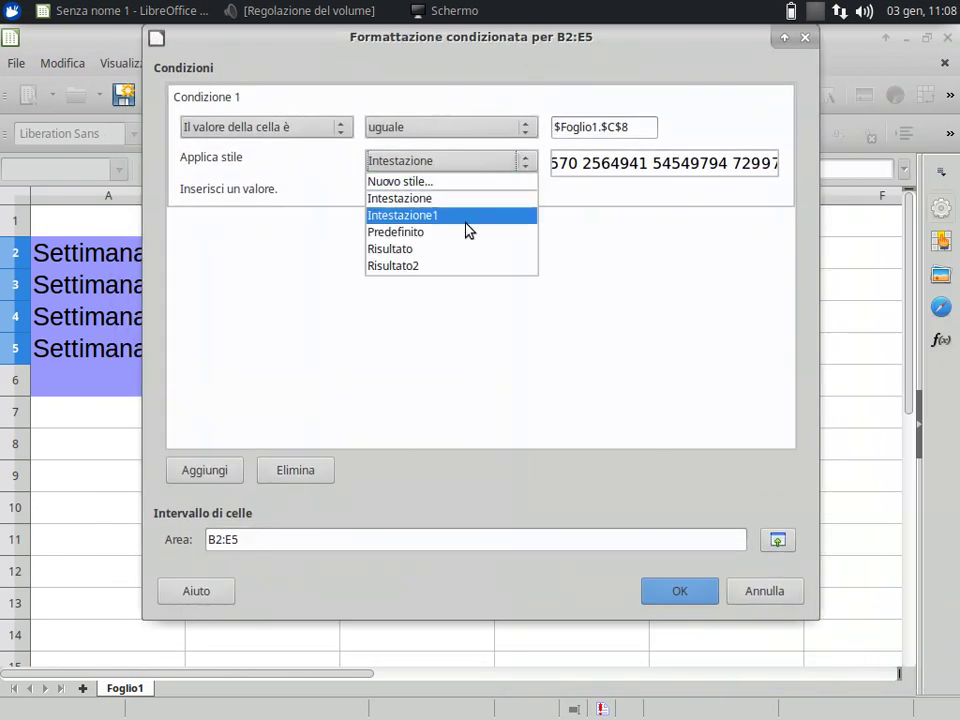
click(474, 204)
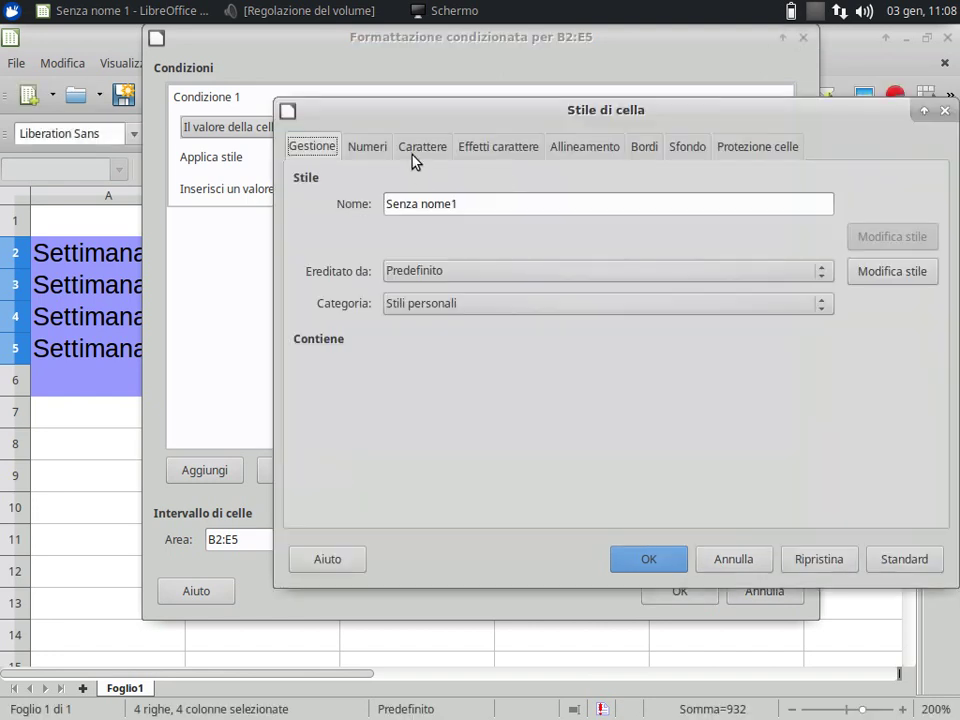
click(424, 148)
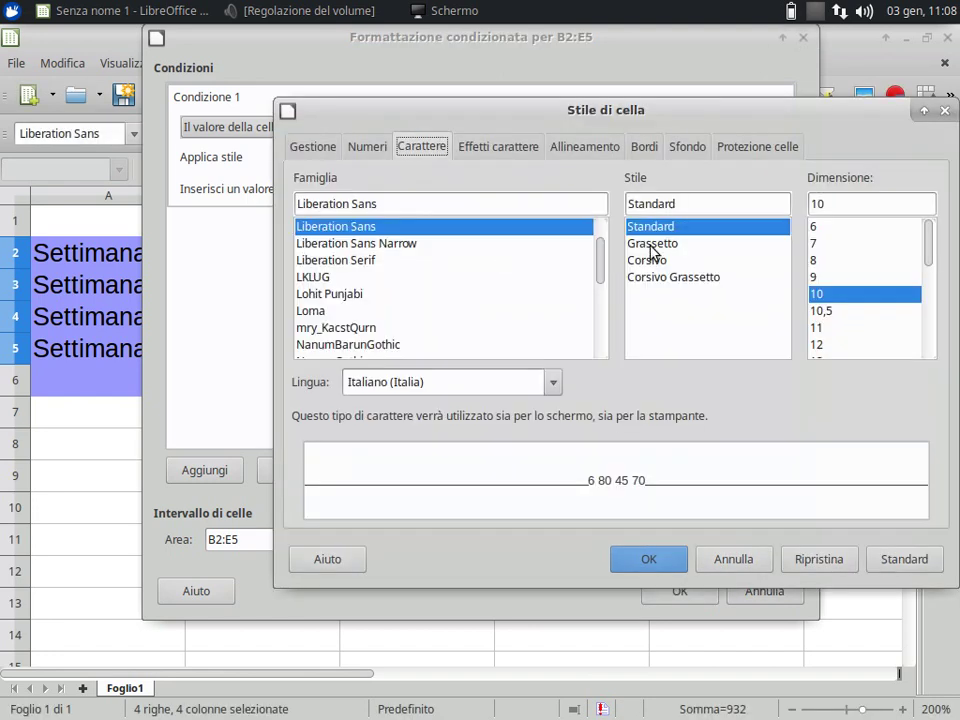
click(652, 245)
click(690, 150)
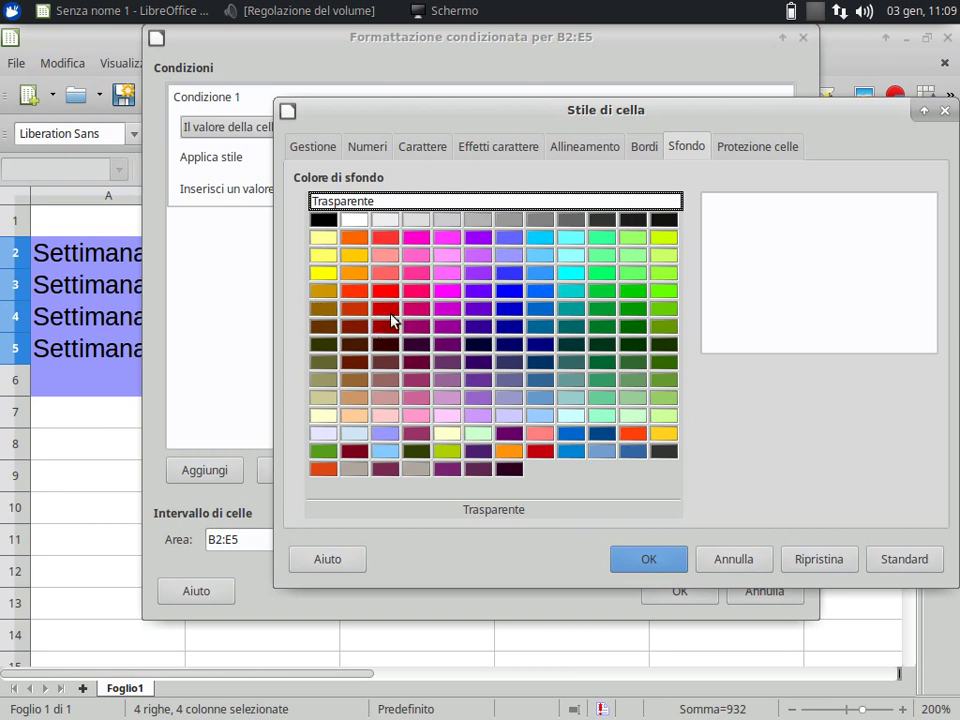
click(510, 292)
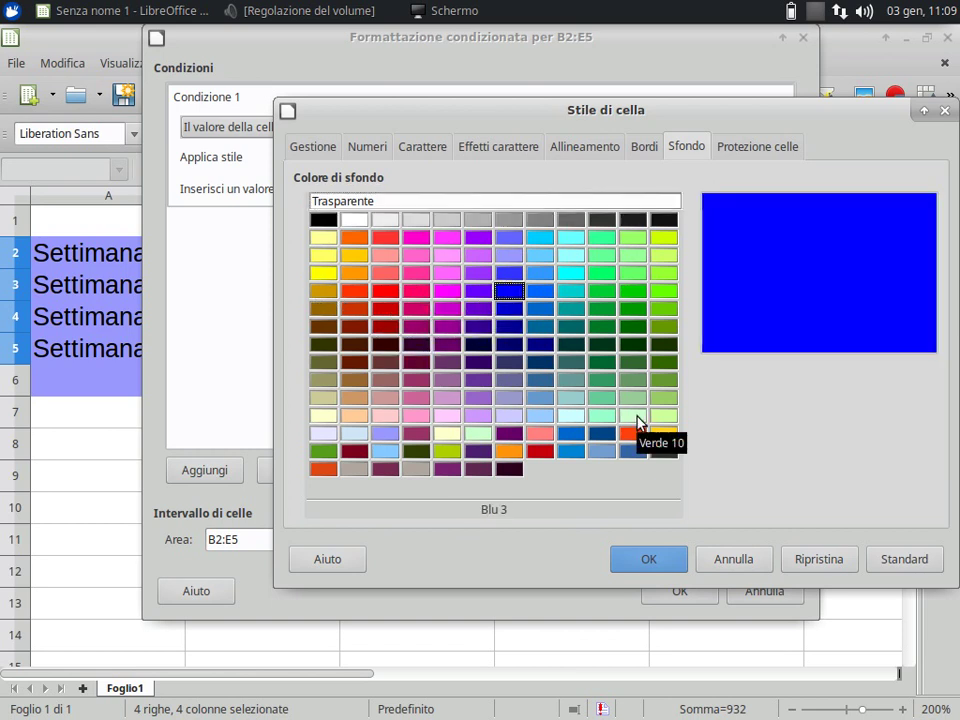
click(643, 565)
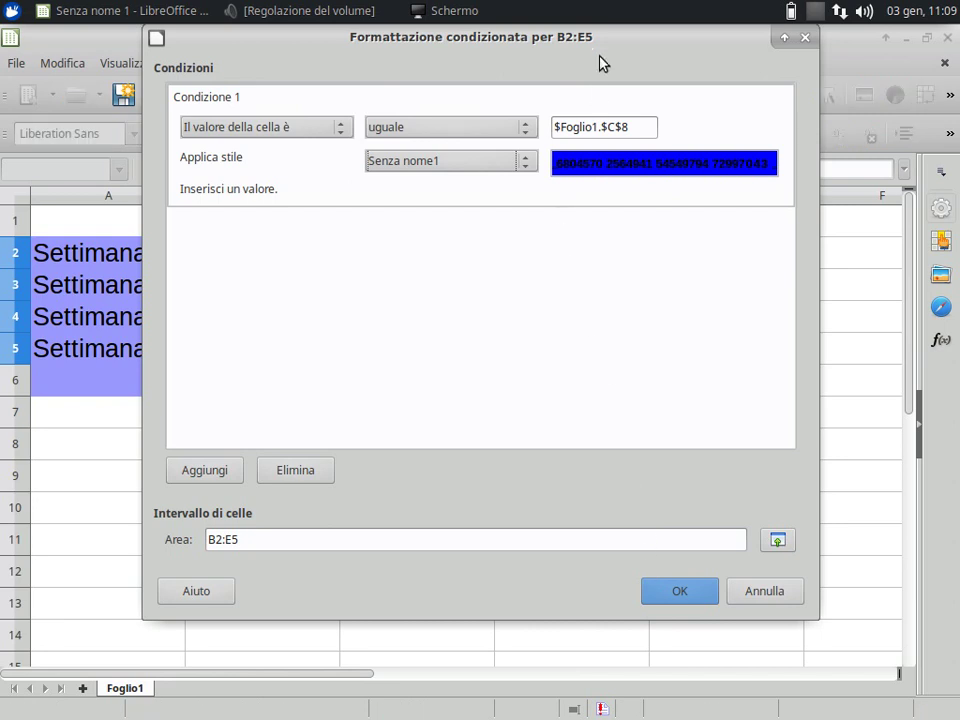
Confirm the conditional format so B2, matching C8's value 6, appears bold on blue
drag(600, 52, 692, 110)
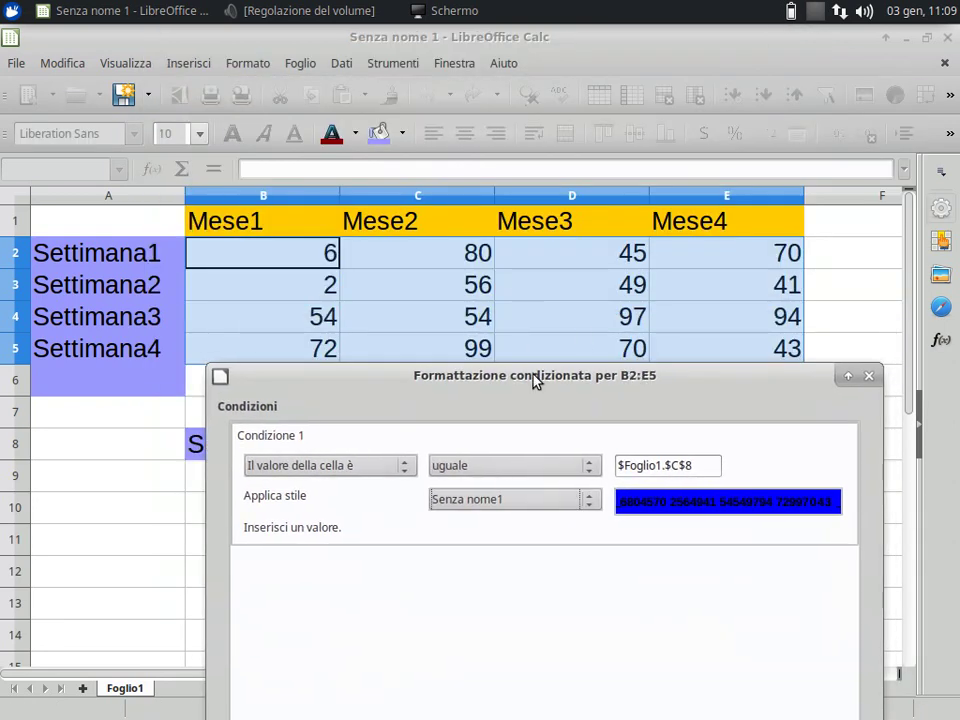
mouse_move(678, 113)
mouse_down()
mouse_move(561, 230)
mouse_move(871, 142)
mouse_up()
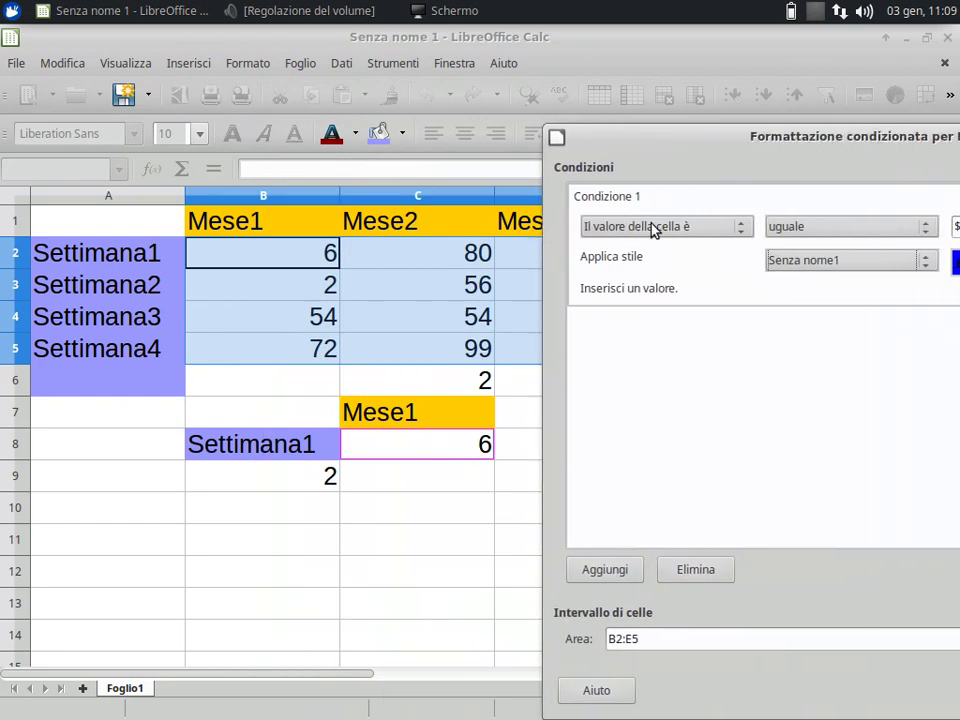
drag(727, 144, 378, 46)
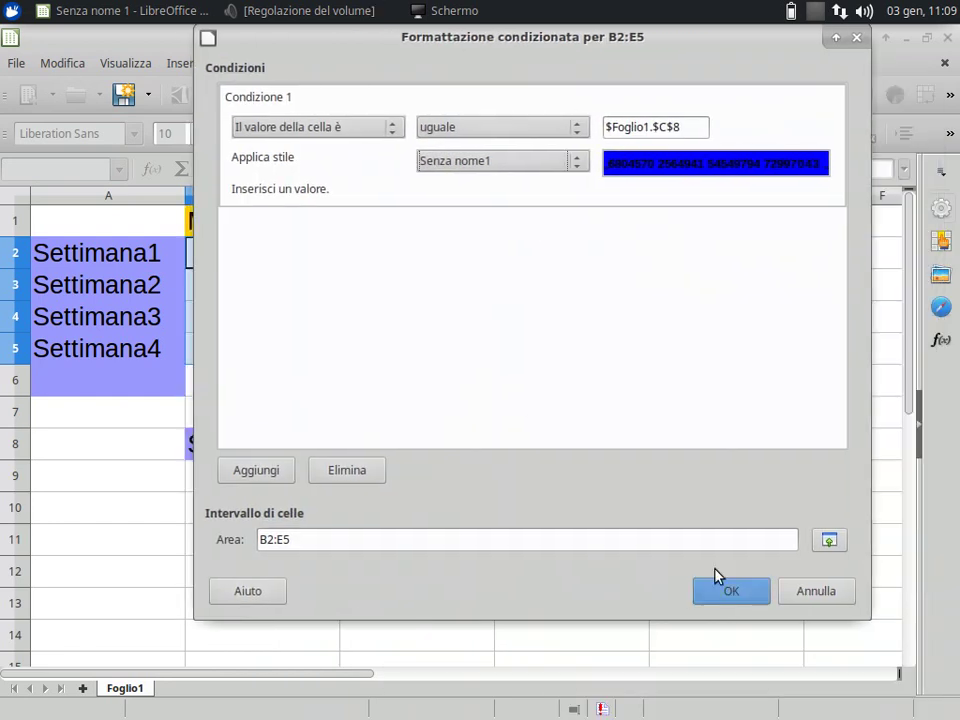
click(728, 592)
click(450, 545)
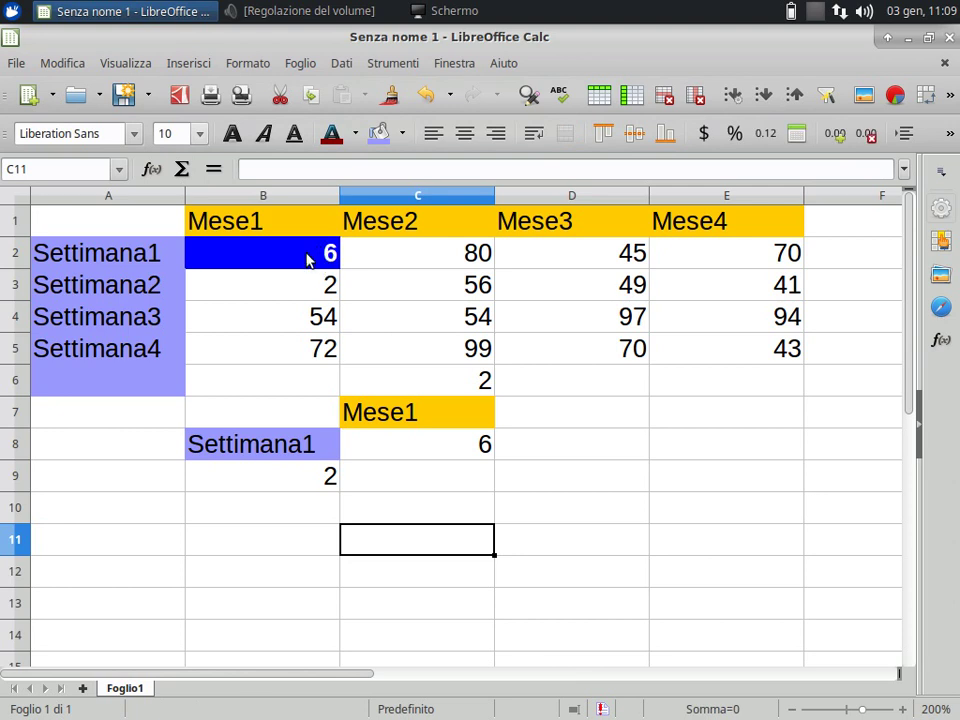
Try Mese3 with Settimana3, checking the CONFRONTA in B9, INDICE in C8 and highlighted D4
click(439, 415)
click(501, 416)
click(446, 472)
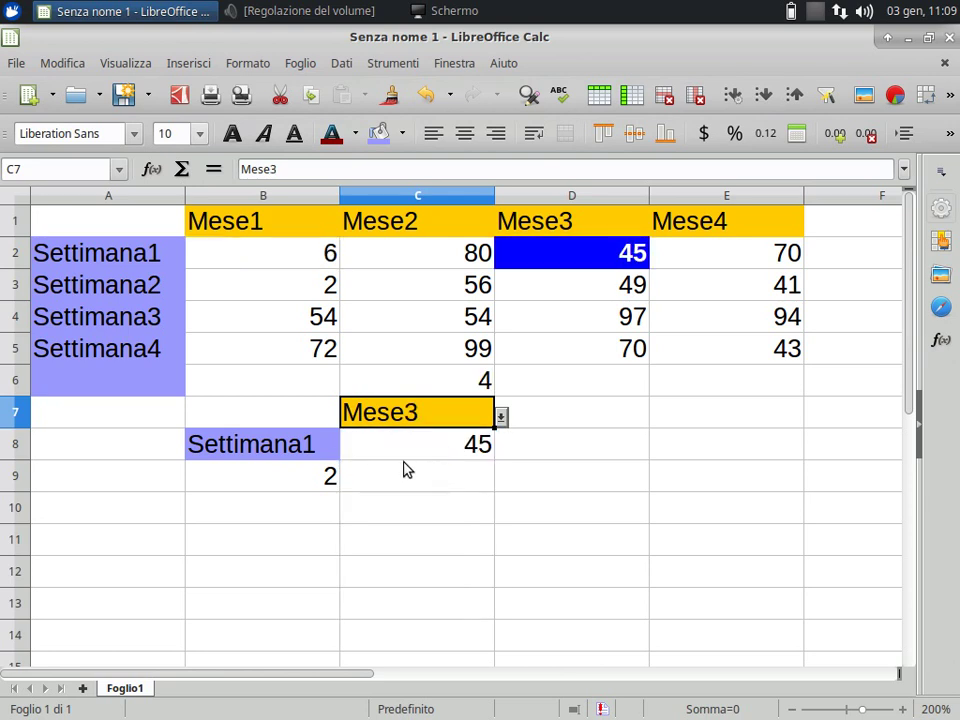
click(328, 452)
click(346, 450)
click(290, 503)
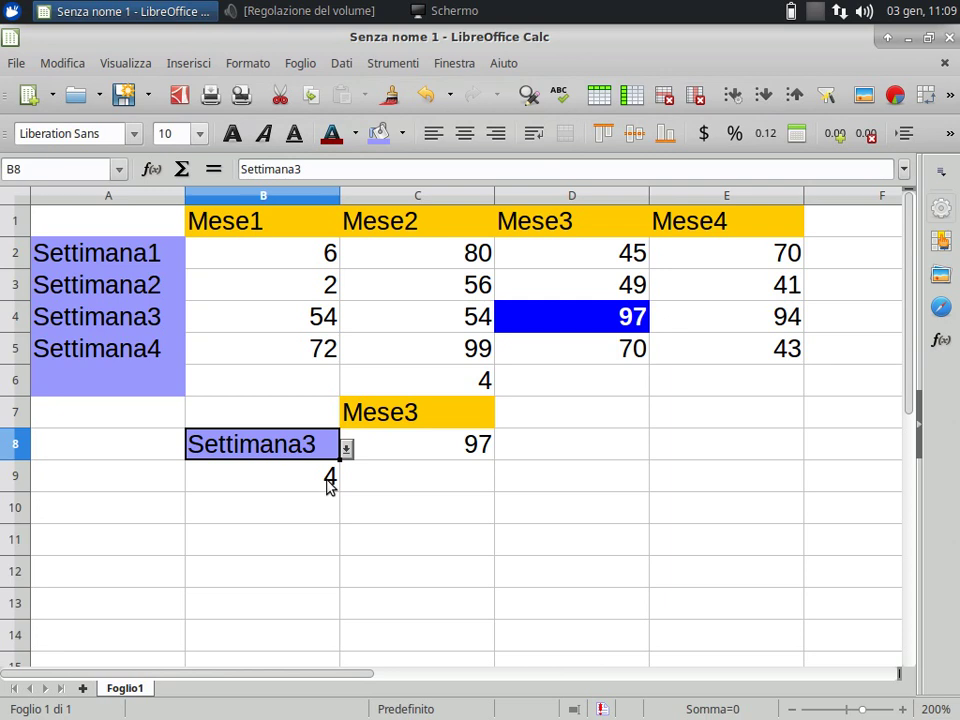
click(330, 484)
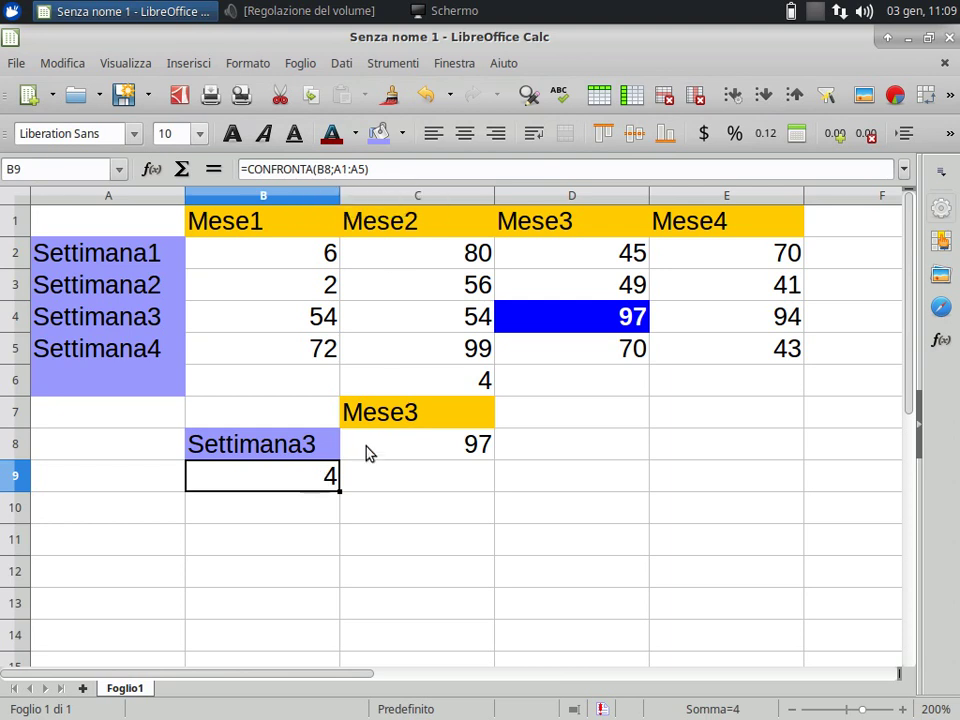
click(405, 445)
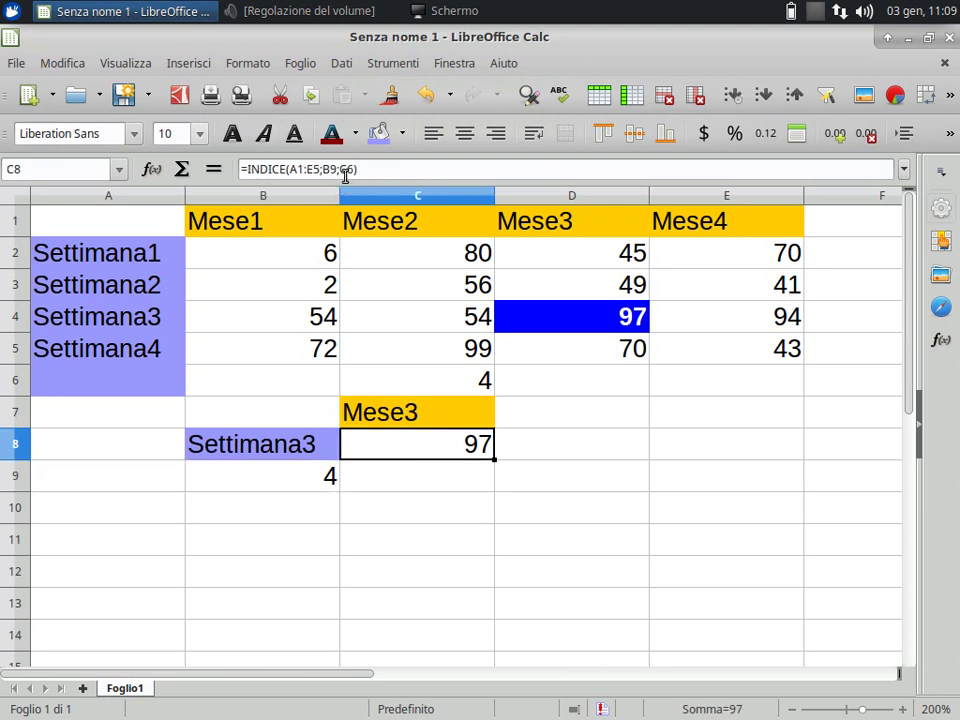
click(592, 322)
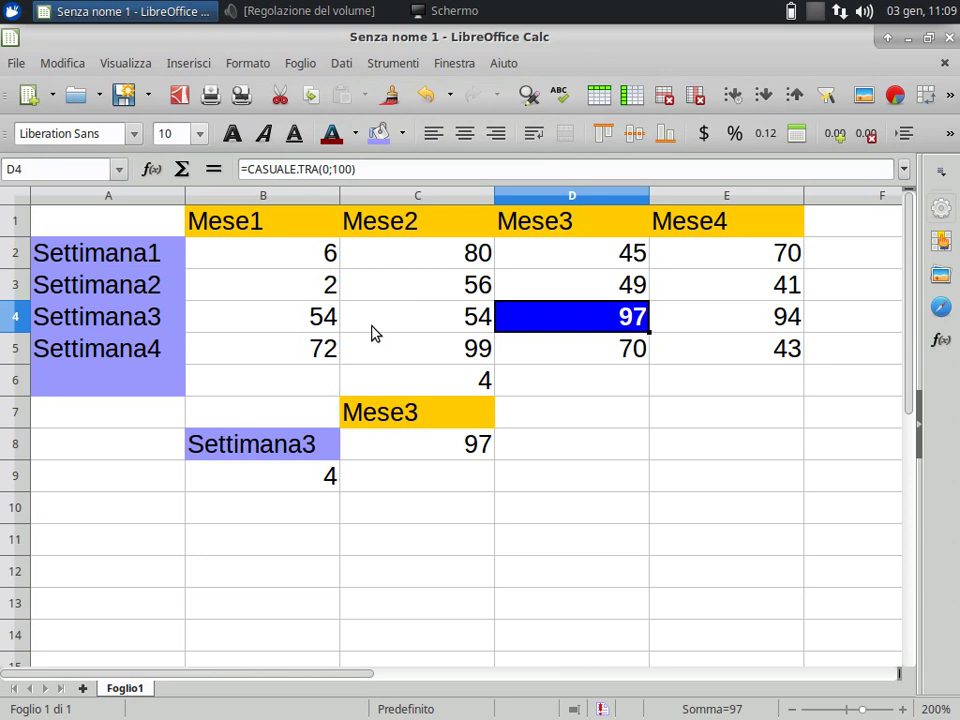
click(467, 445)
Set Mese1 with Settimana1, then switch the month to Mese2 so C8 returns 80
click(480, 418)
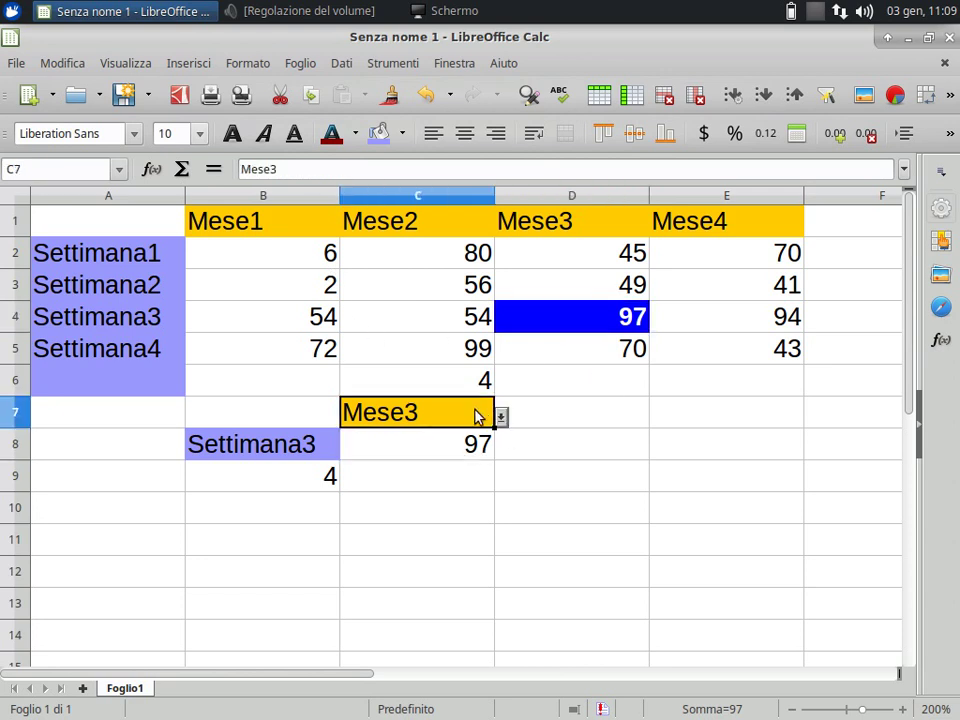
click(500, 418)
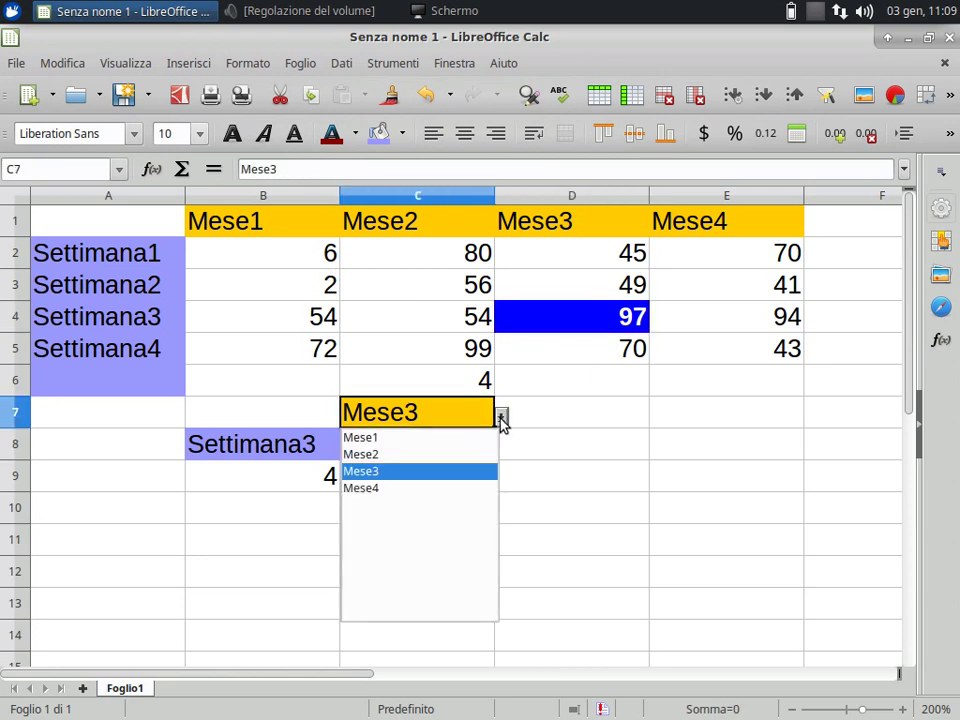
click(420, 438)
click(310, 446)
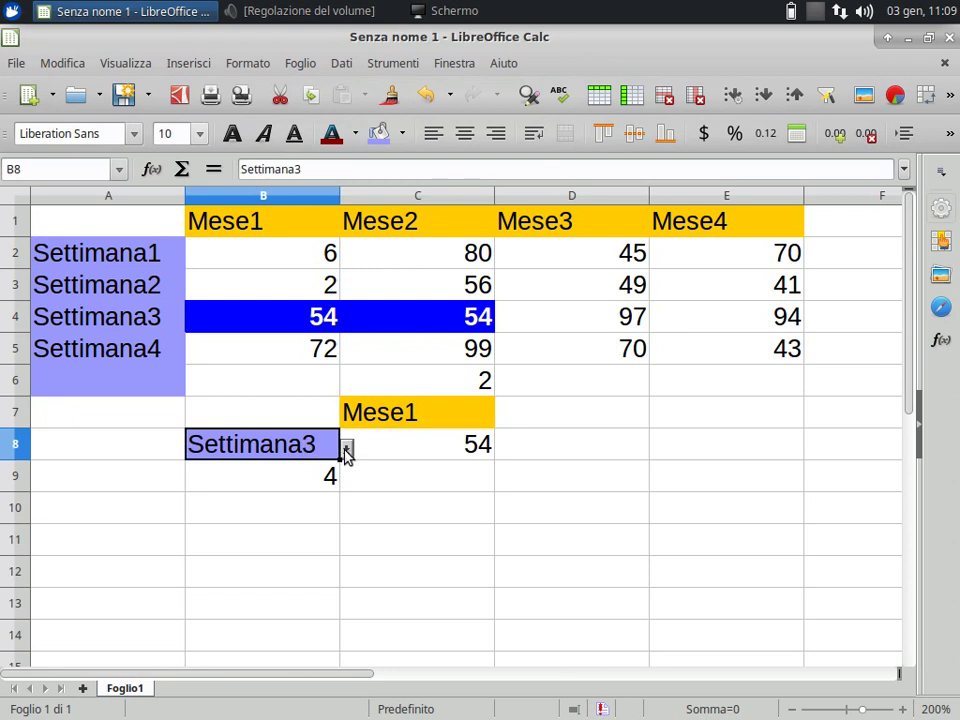
click(345, 449)
click(296, 471)
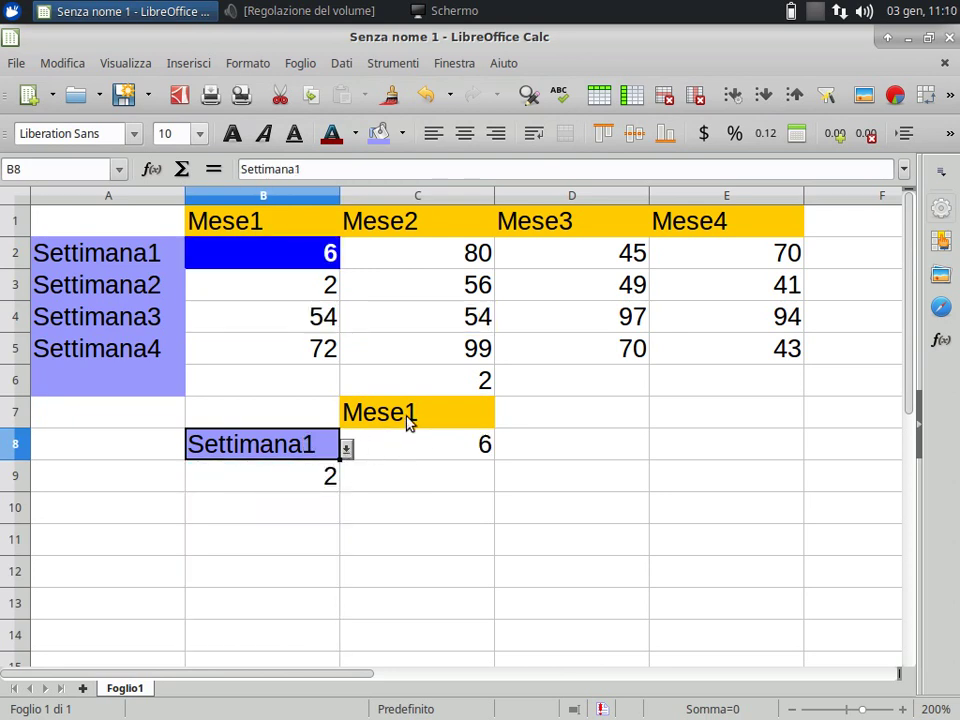
click(465, 446)
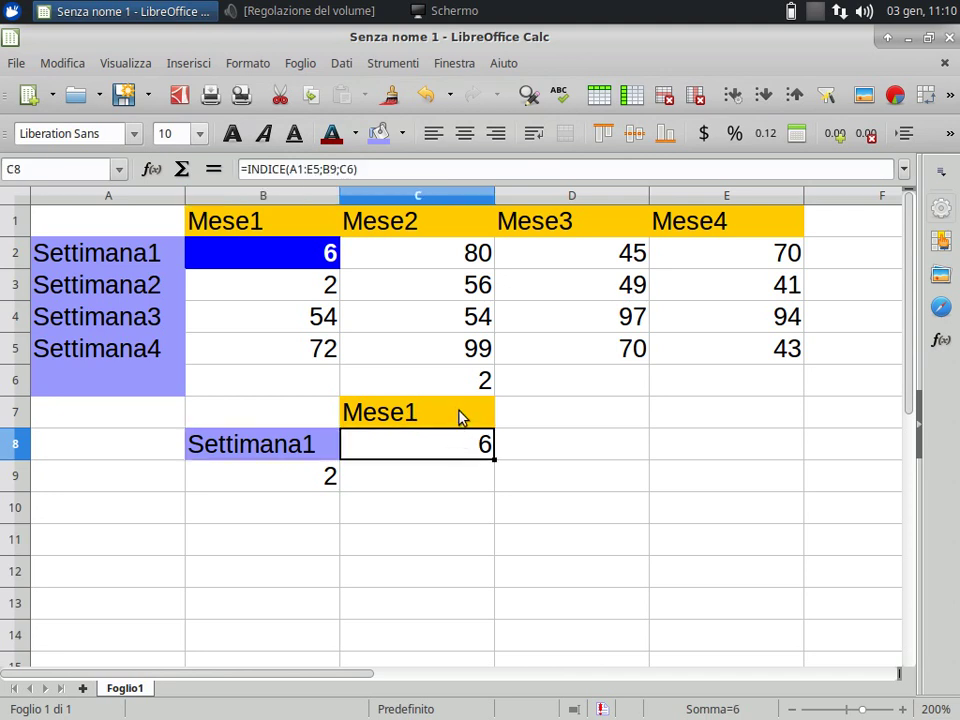
click(462, 418)
click(497, 417)
click(447, 455)
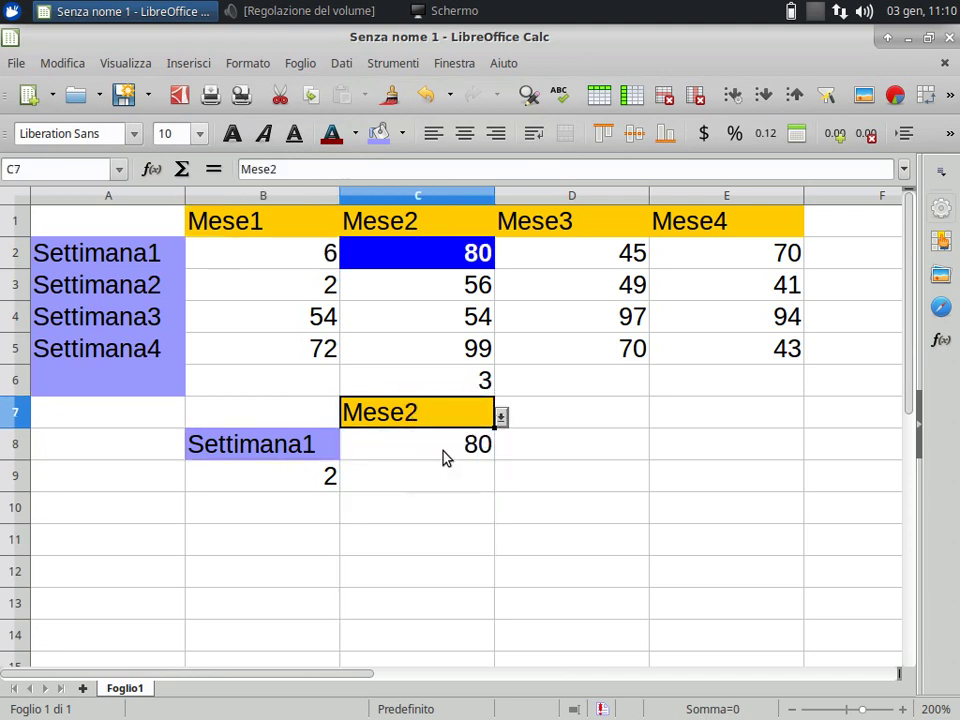